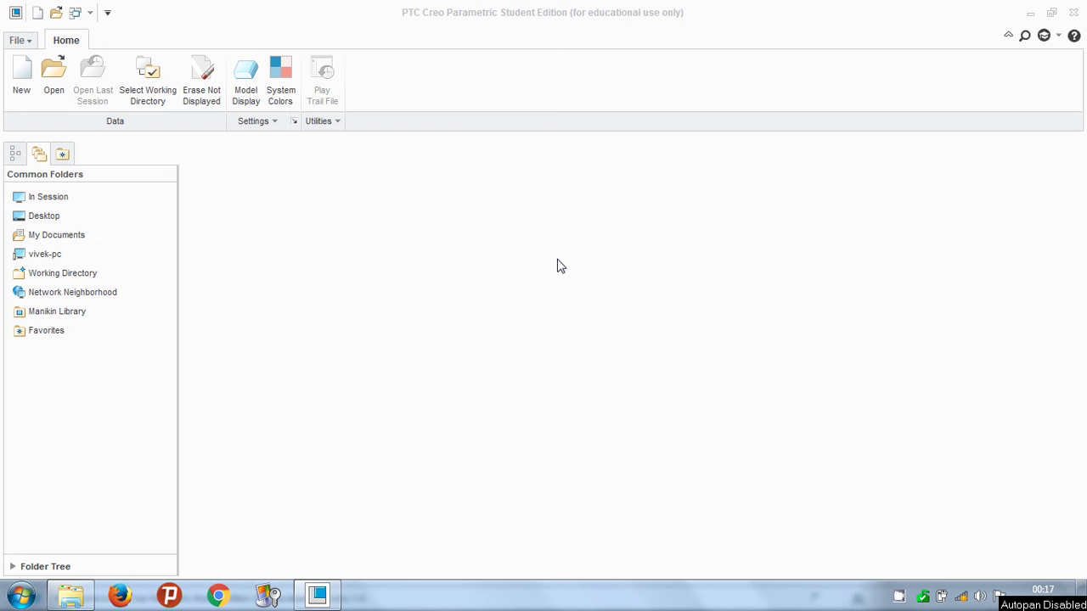
# Step: Create a new solid part, replacing the default name prt0001 with Flange
pyautogui.click(27, 97)
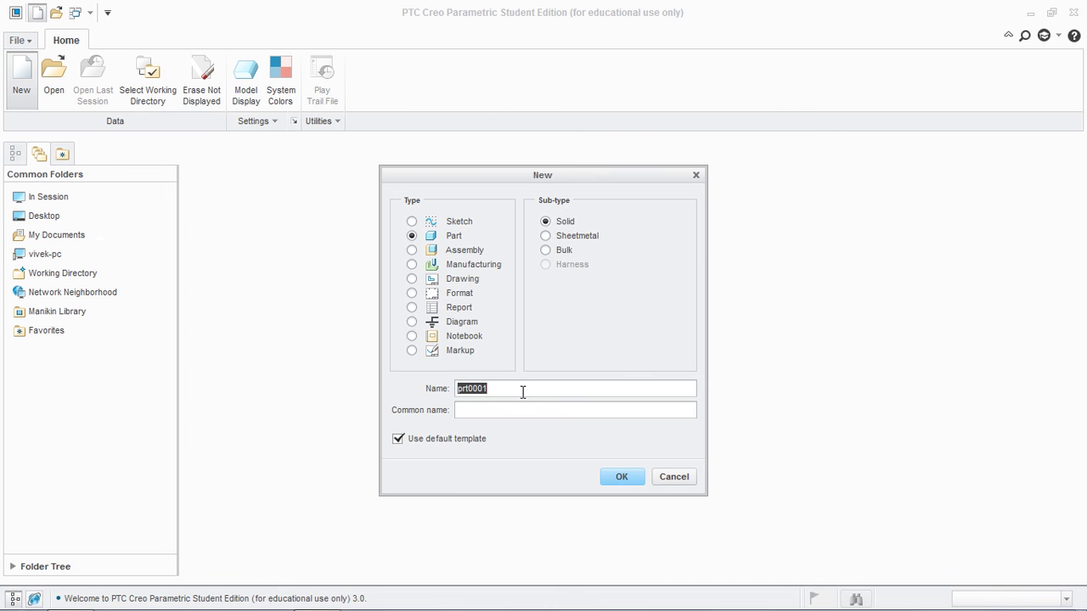
pyautogui.press('BackSpace')
pyautogui.write('Flange')
pyautogui.press('Return')
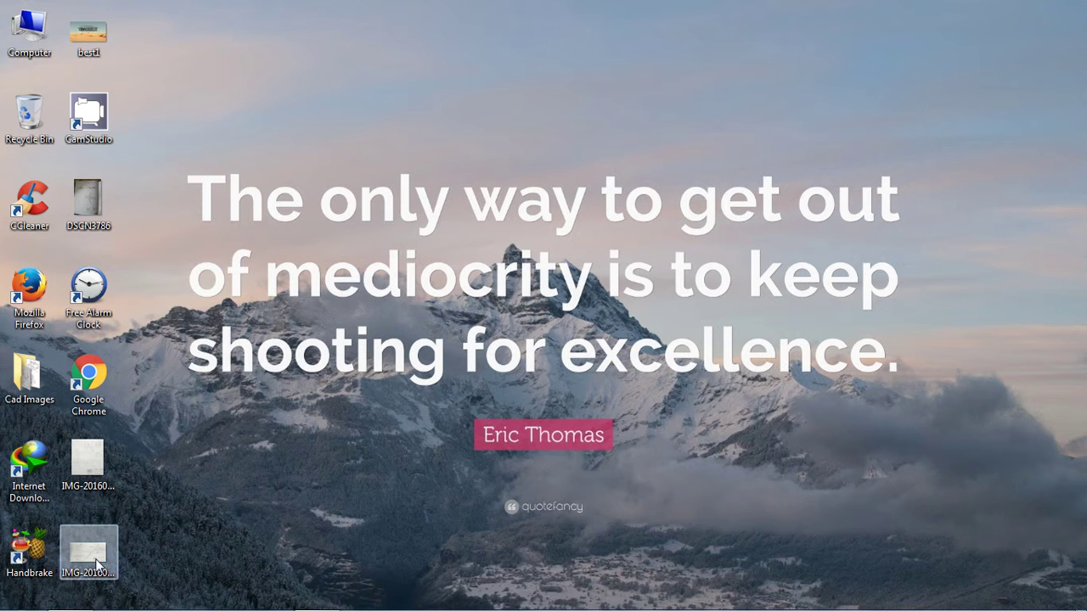
# Step: View the Flange and Drum drawing maximized in Photo Viewer, then minimize it to return to Creo
pyautogui.doubleClick(94, 560)
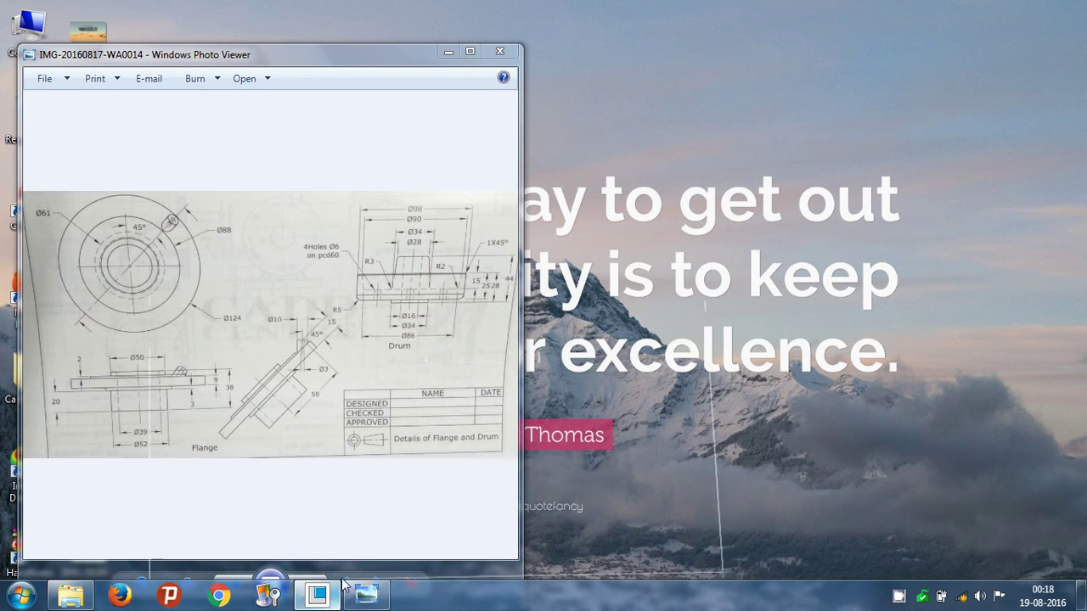
pyautogui.click(316, 594)
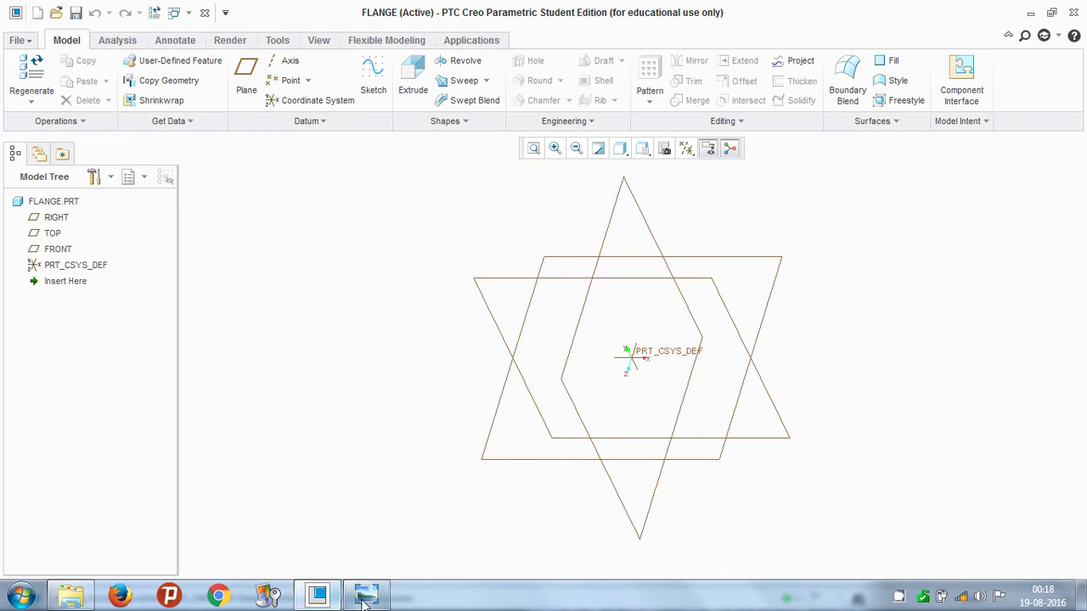
pyautogui.click(365, 599)
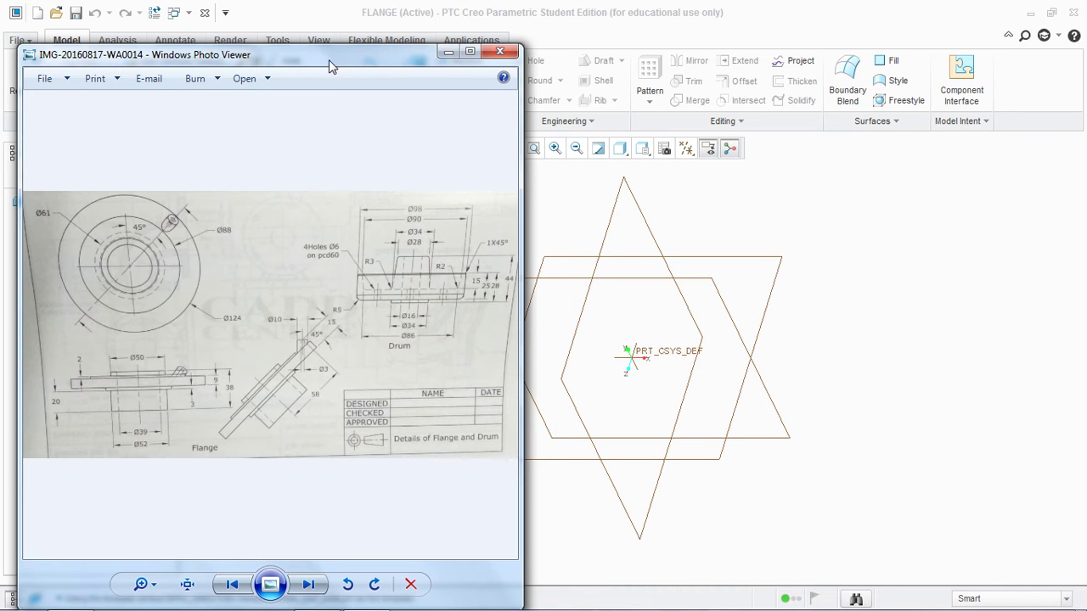
pyautogui.moveTo(328, 60)
pyautogui.mouseDown()
pyautogui.moveTo(275, 60)
pyautogui.moveTo(471, 60)
pyautogui.mouseUp()
pyautogui.click(618, 53)
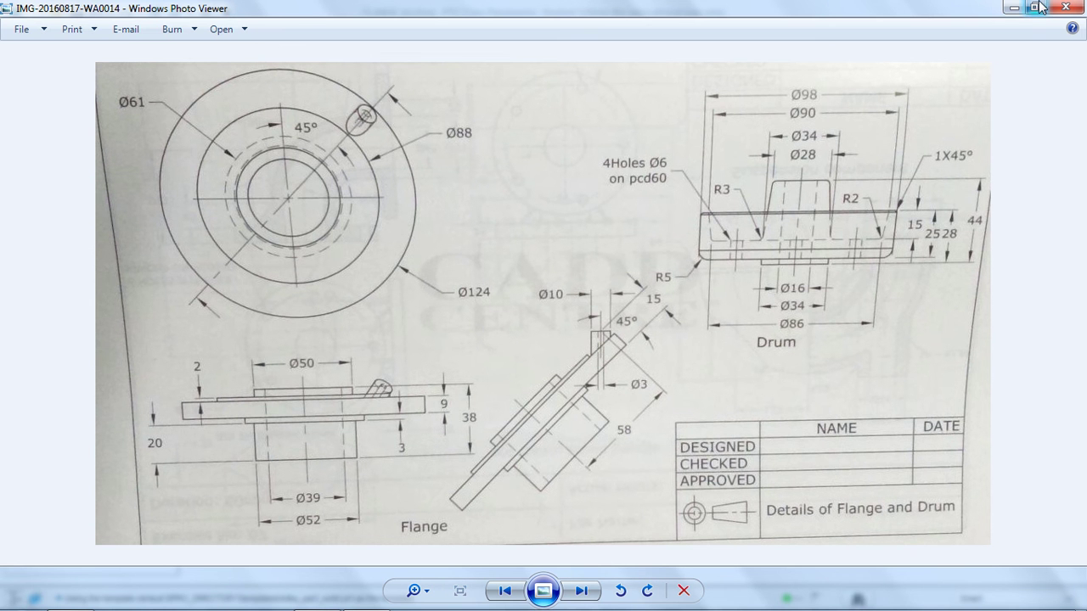
pyautogui.click(1012, 10)
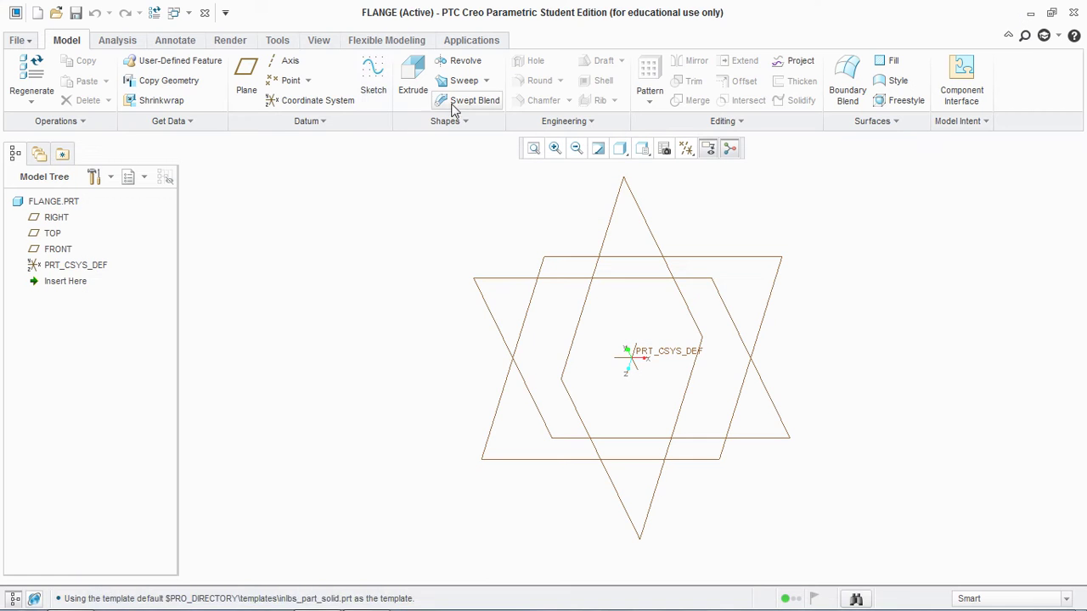
# Step: Start a sketch on the FRONT plane, viewed straight on
pyautogui.click(373, 75)
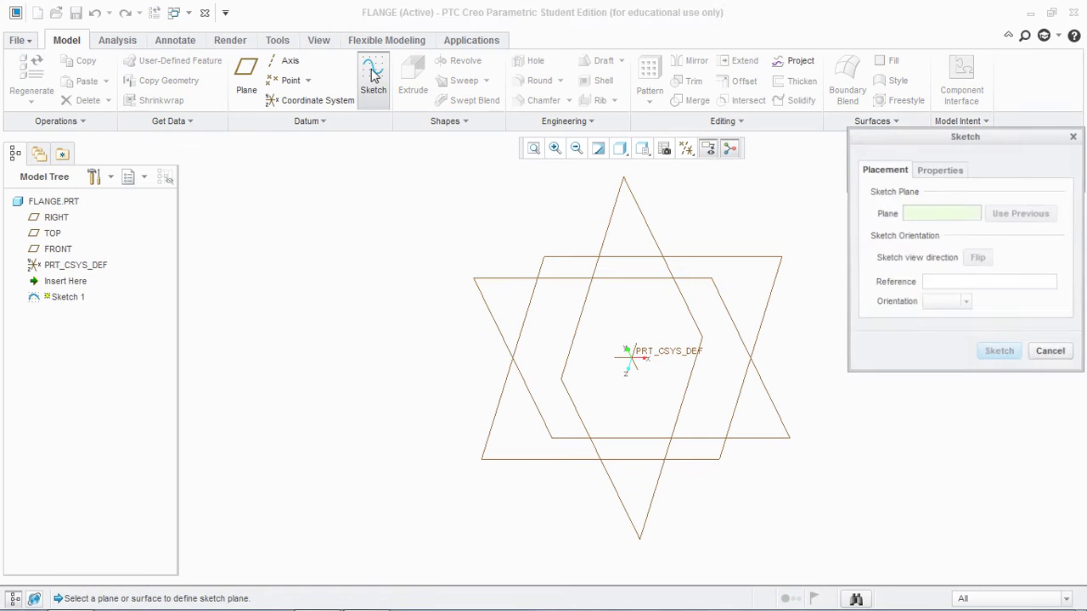
pyautogui.click(61, 249)
pyautogui.click(999, 353)
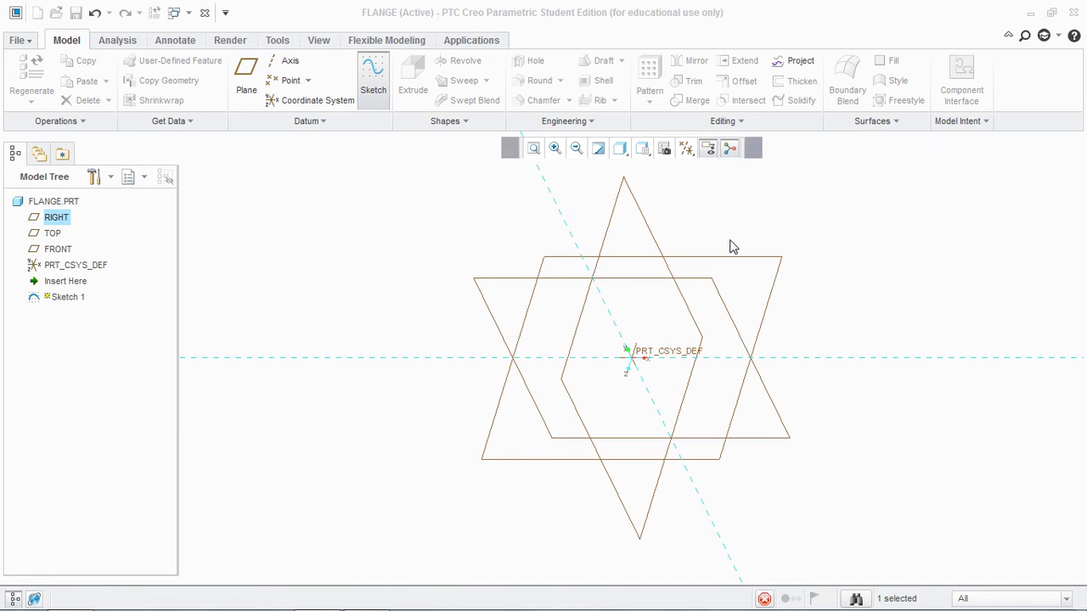
pyautogui.click(686, 149)
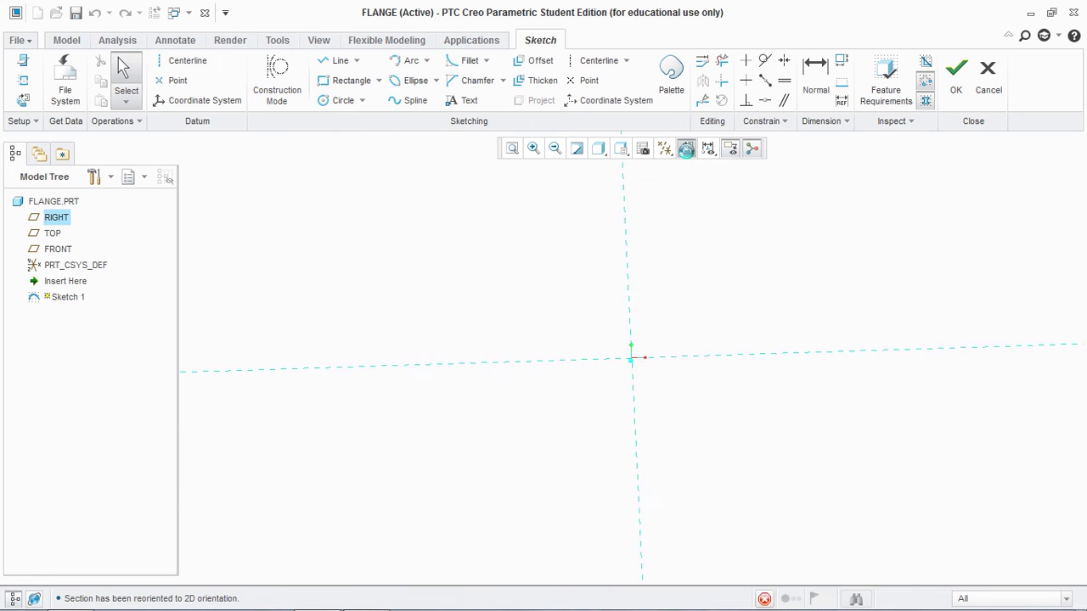
# Step: Hide the datum planes and review the flange reference drawing again
pyautogui.click(665, 150)
pyautogui.click(667, 168)
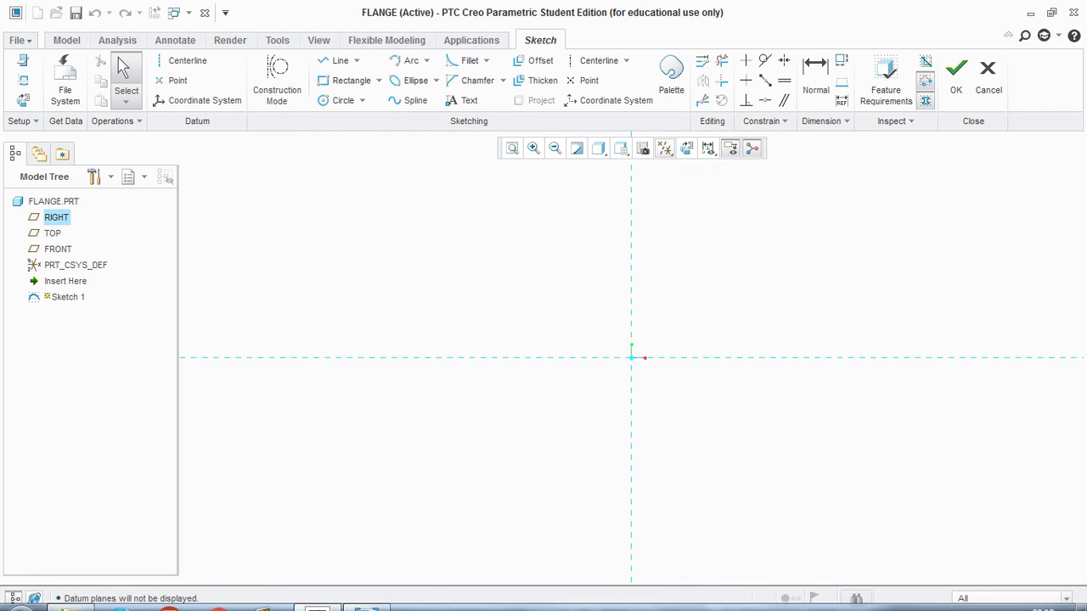
pyautogui.click(367, 597)
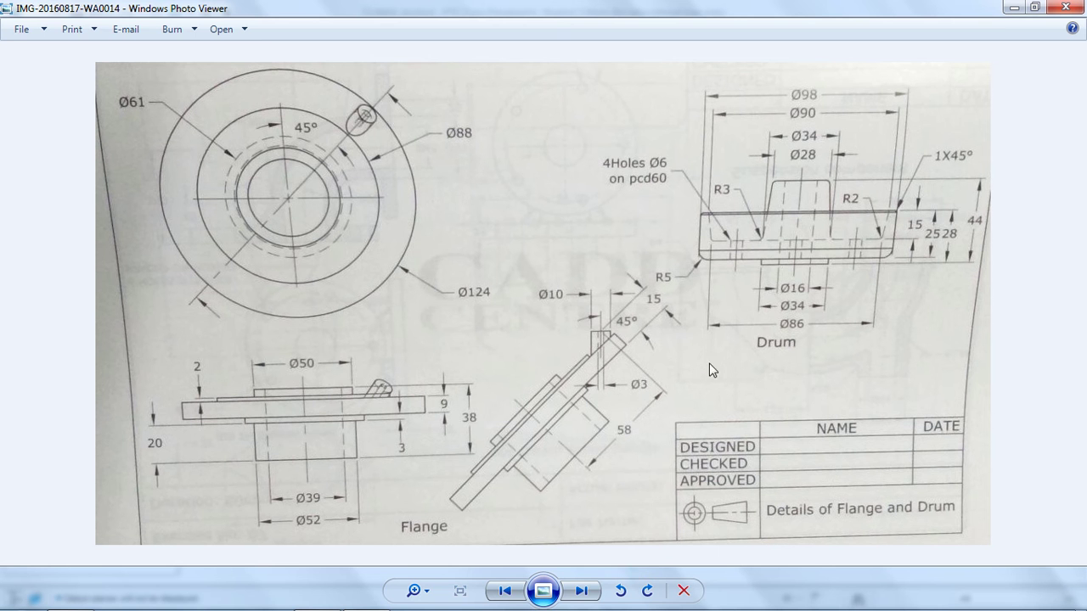
pyautogui.click(1013, 8)
# Step: Draw a horizontal, vertical and horizontal line chain starting at the origin
pyautogui.click(335, 60)
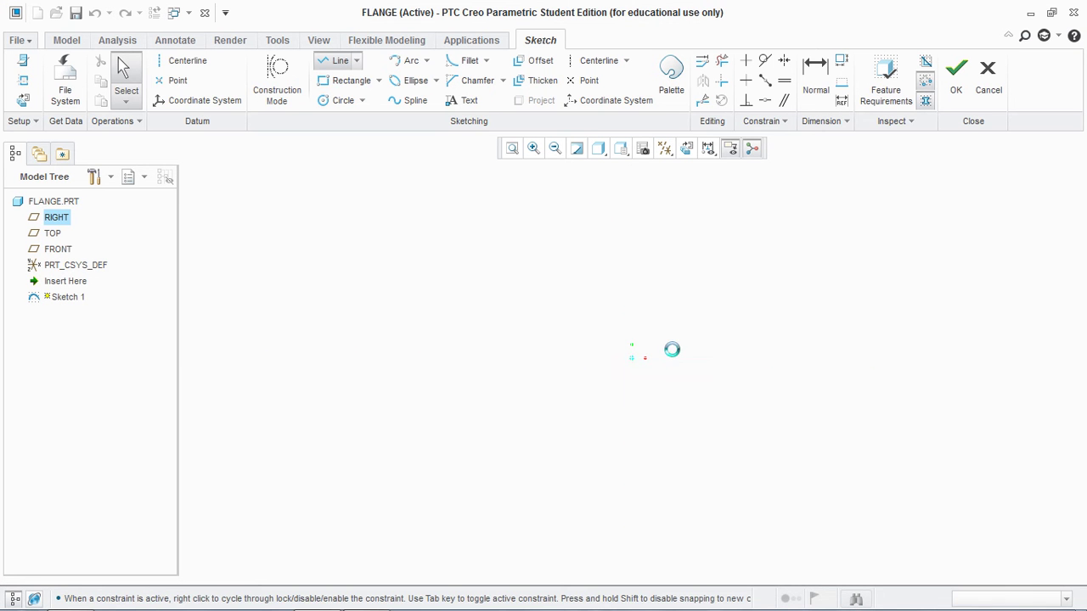
pyautogui.click(632, 358)
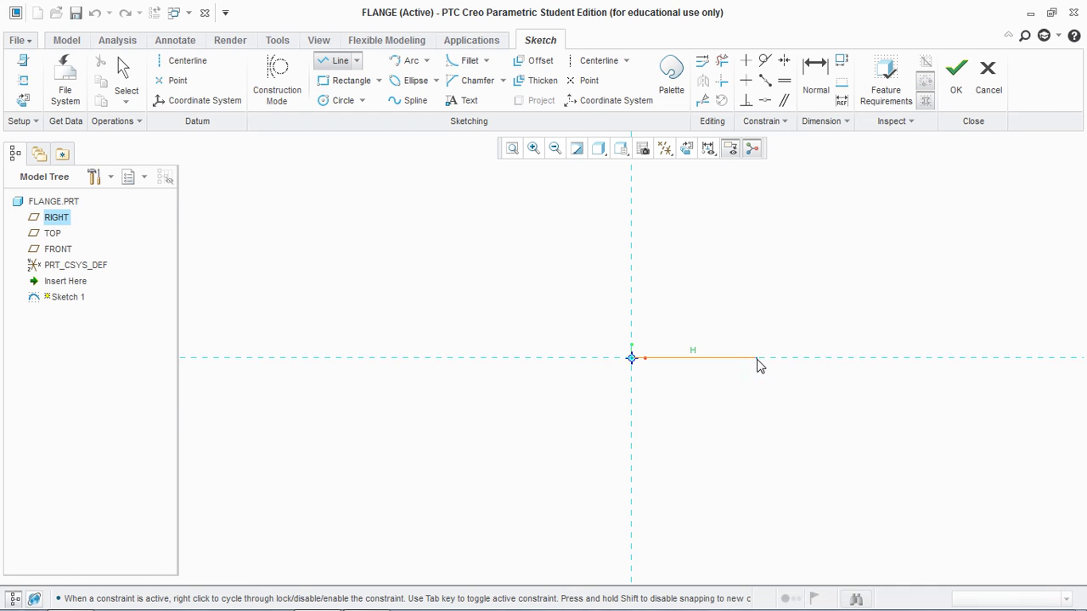
pyautogui.click(757, 357)
pyautogui.click(757, 299)
pyautogui.click(802, 298)
pyautogui.middleClick(802, 298)
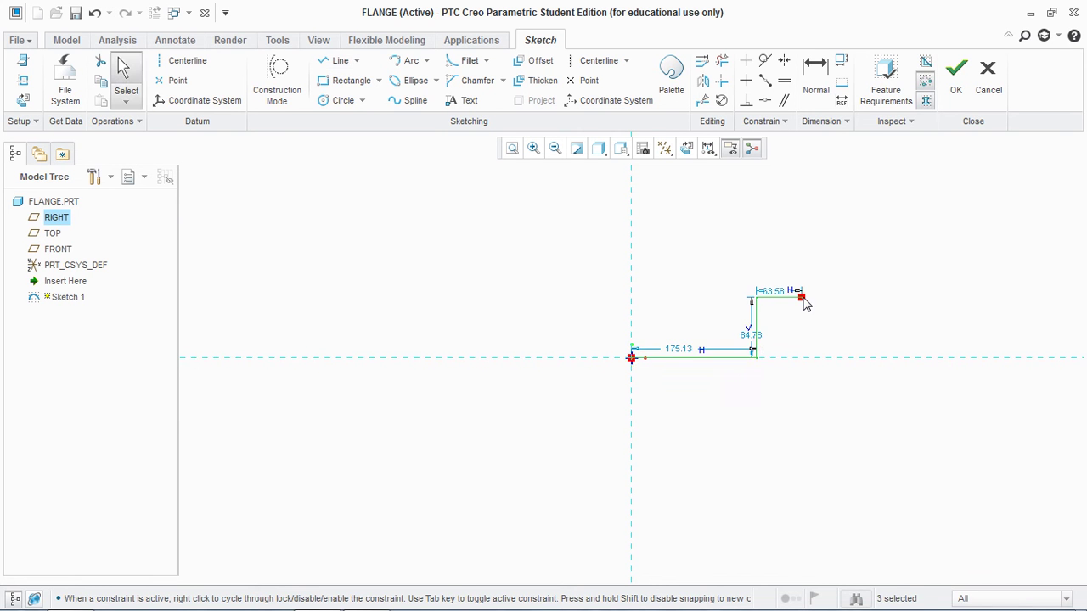
# Step: Dimension the base line to 26 and the vertical rise to 20
pyautogui.moveTo(683, 357); pyautogui.dragTo(684, 389)
pyautogui.doubleClick(685, 382)
pyautogui.write('26')
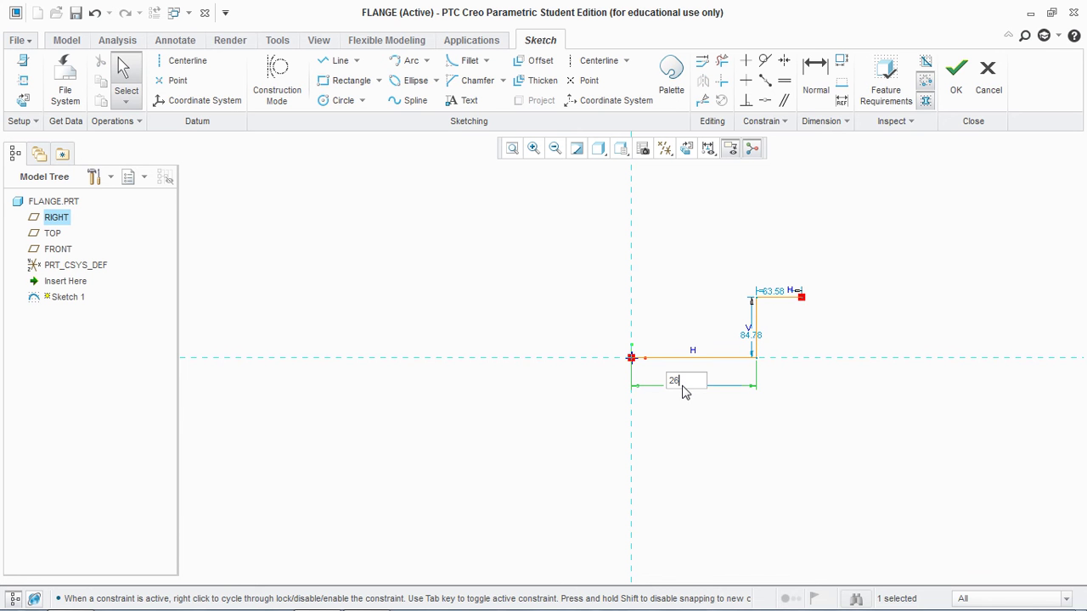
pyautogui.press('Return')
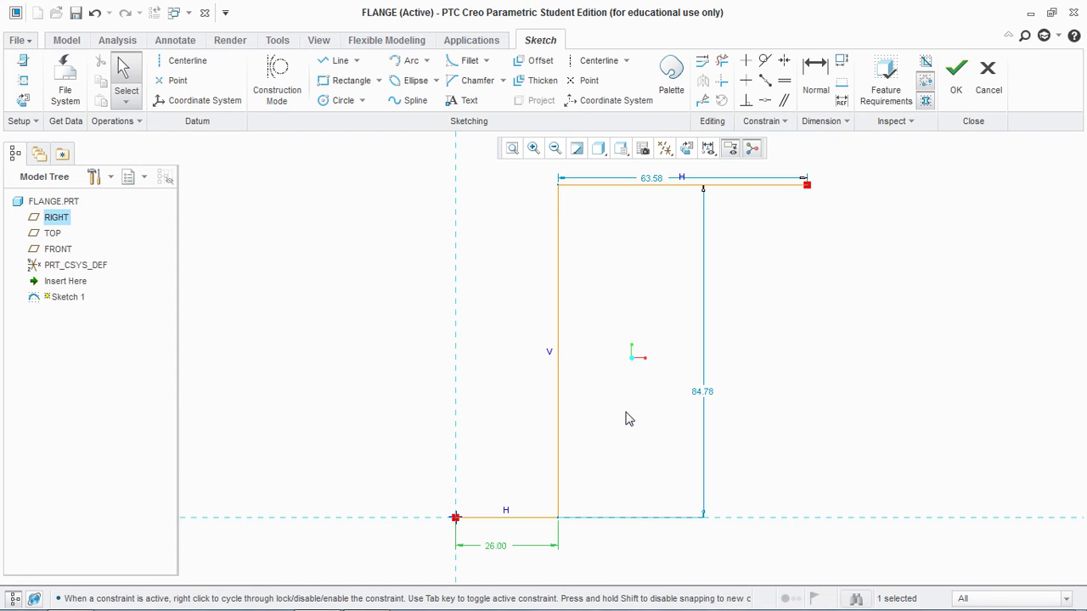
pyautogui.click(365, 597)
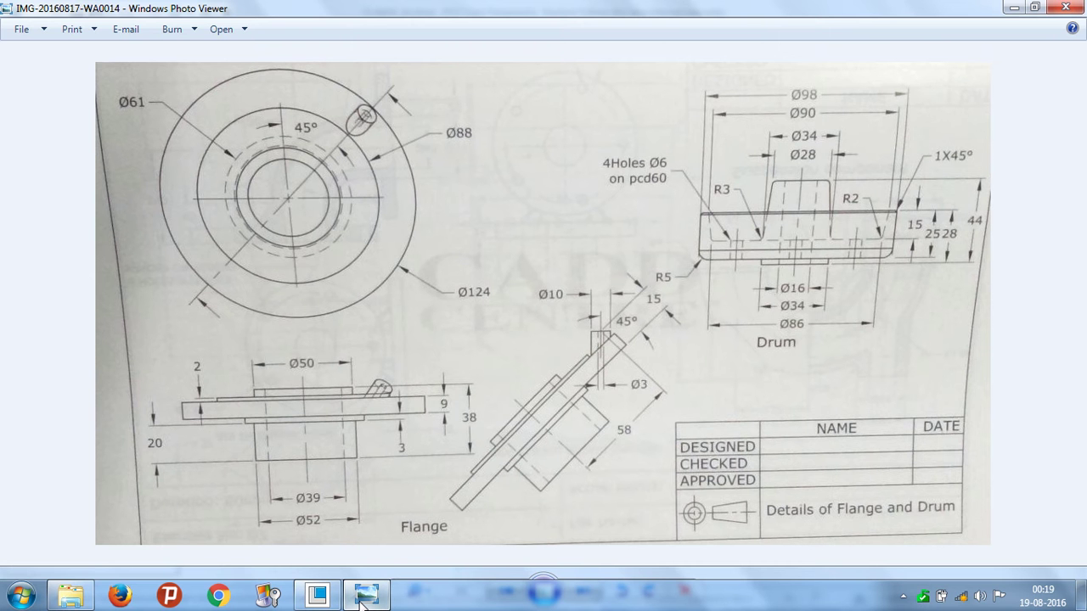
pyautogui.click(365, 596)
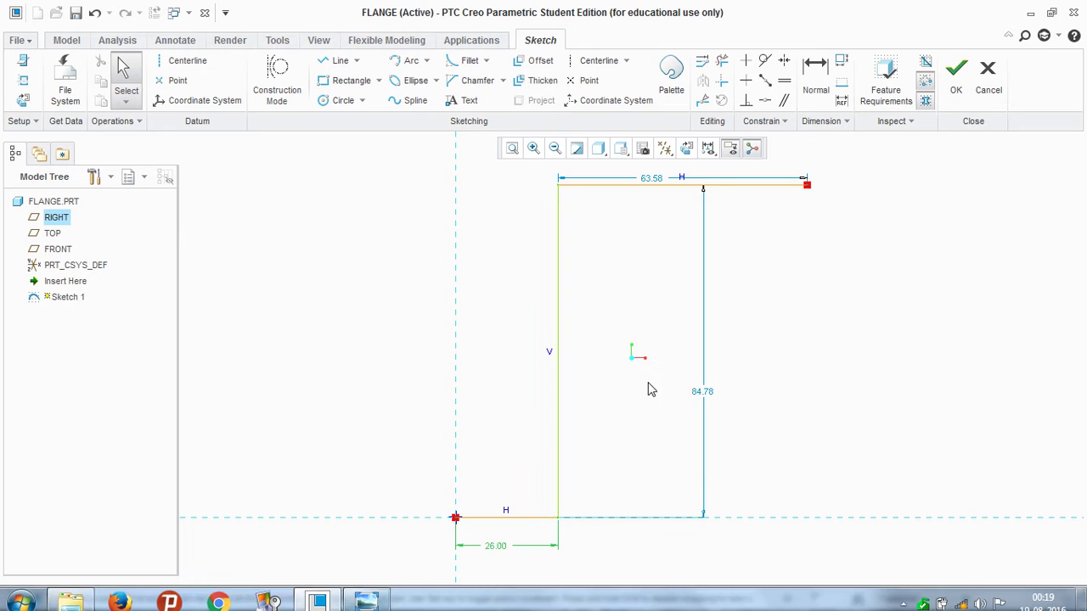
pyautogui.write('20')
pyautogui.press('Return')
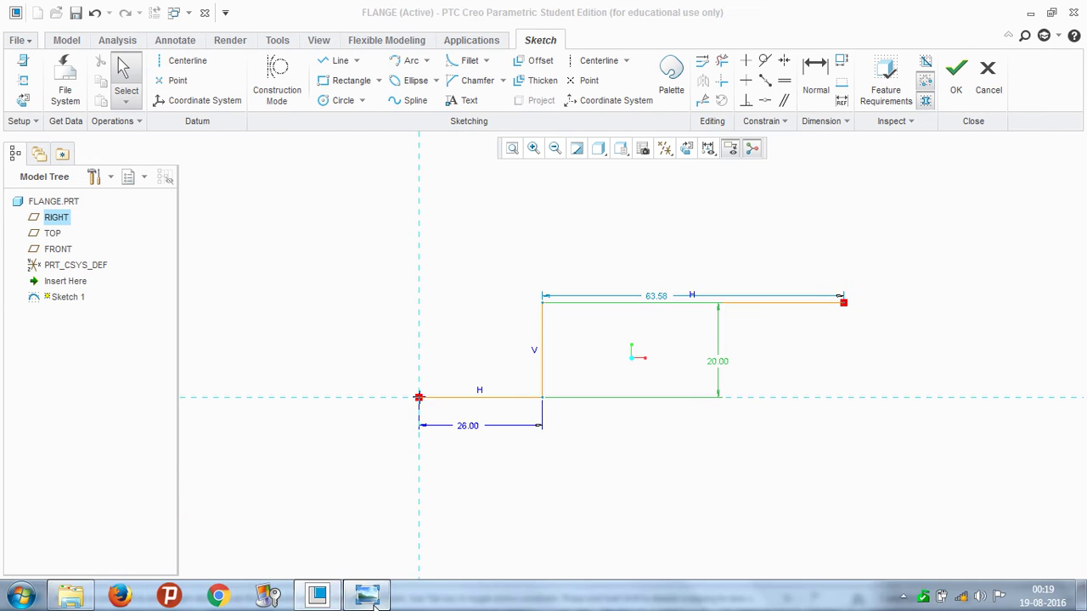
pyautogui.click(372, 599)
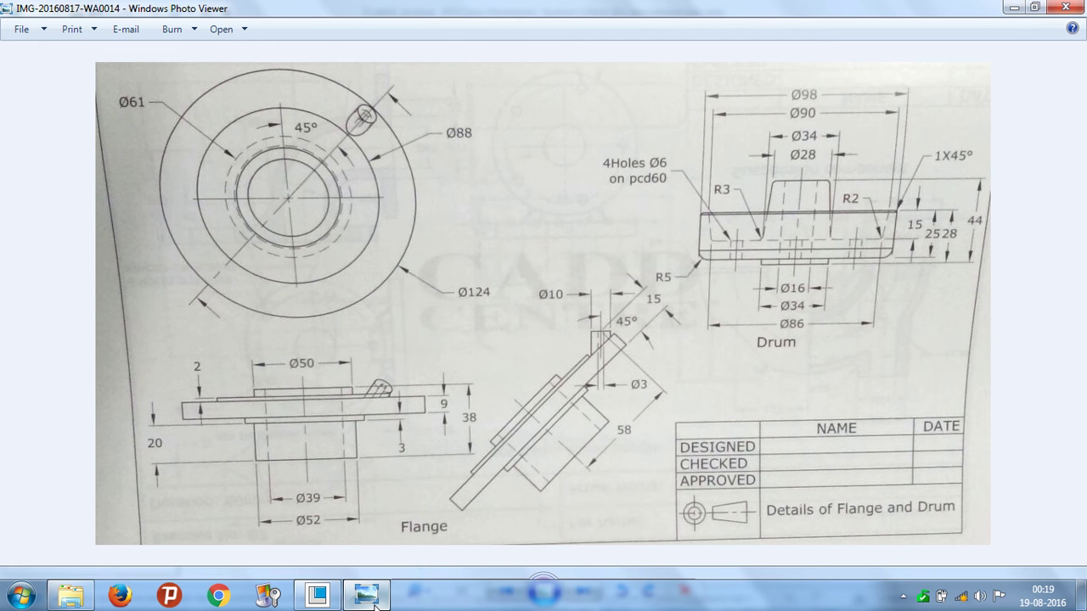
pyautogui.click(367, 596)
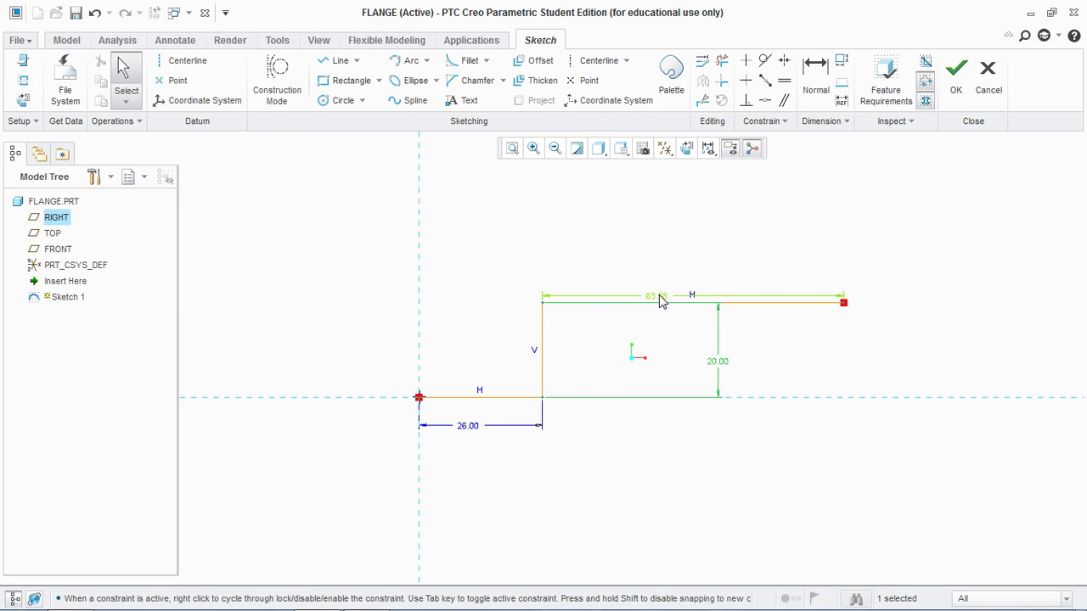
# Step: Shorten the 63.58 top segment to a 4.5 ledge
pyautogui.doubleClick(660, 297)
pyautogui.write('4')
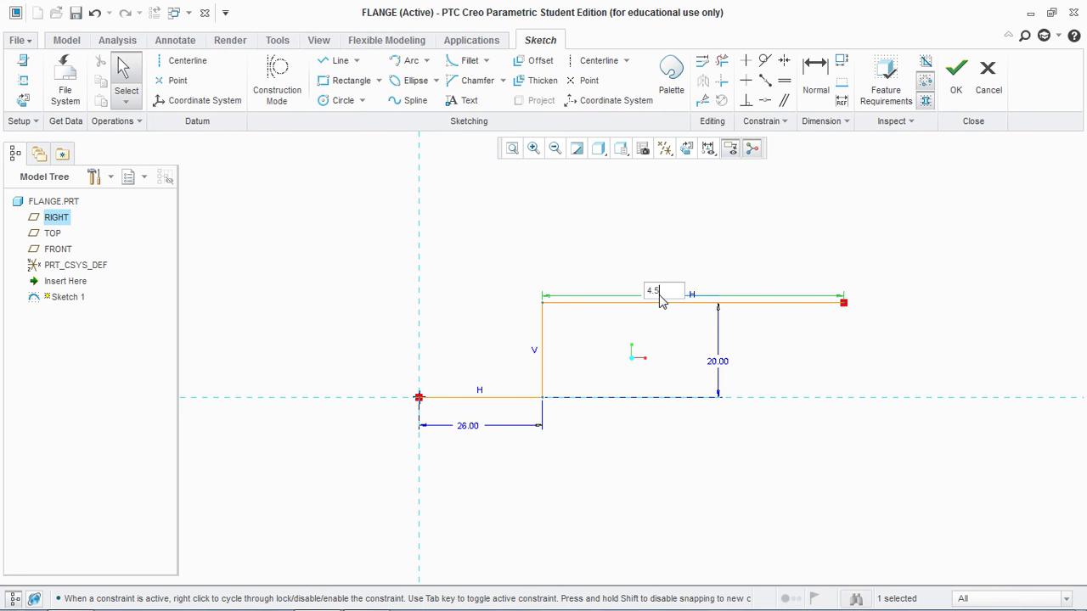
pyautogui.write('.5')
pyautogui.press('Return')
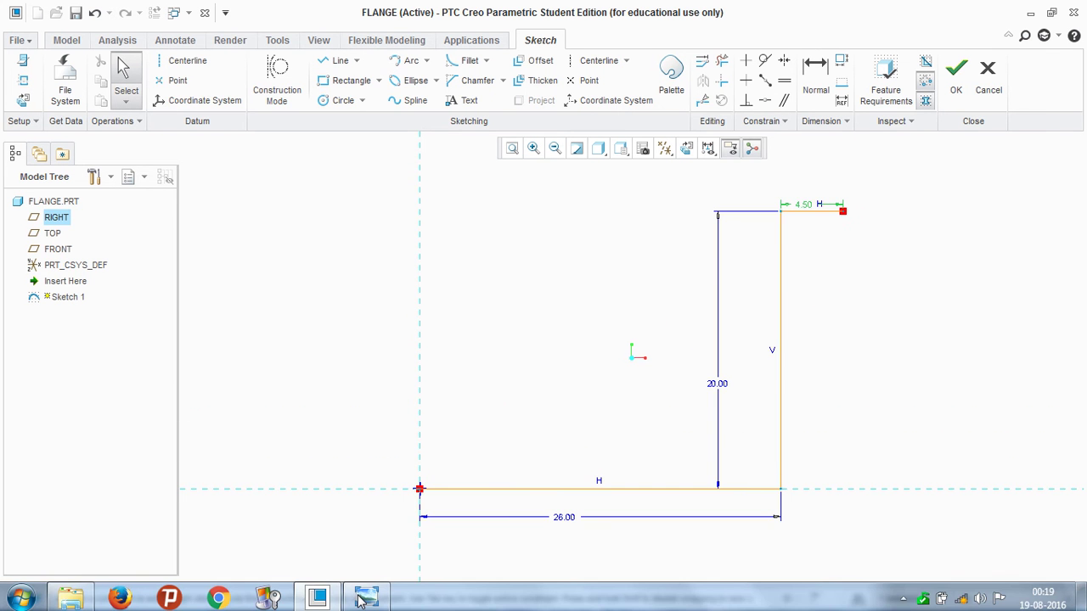
pyautogui.click(365, 598)
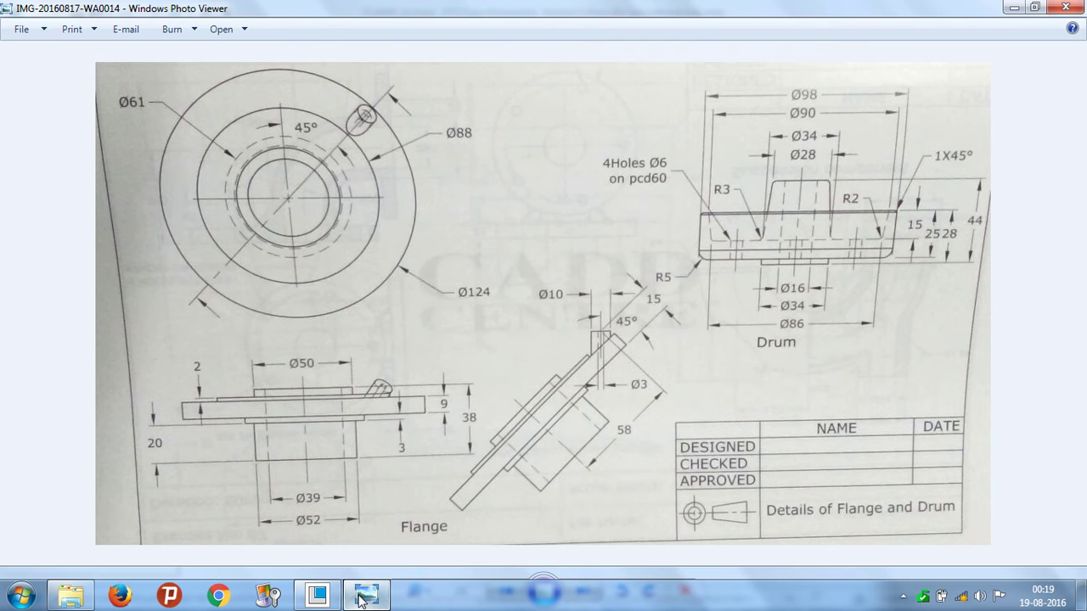
pyautogui.click(363, 598)
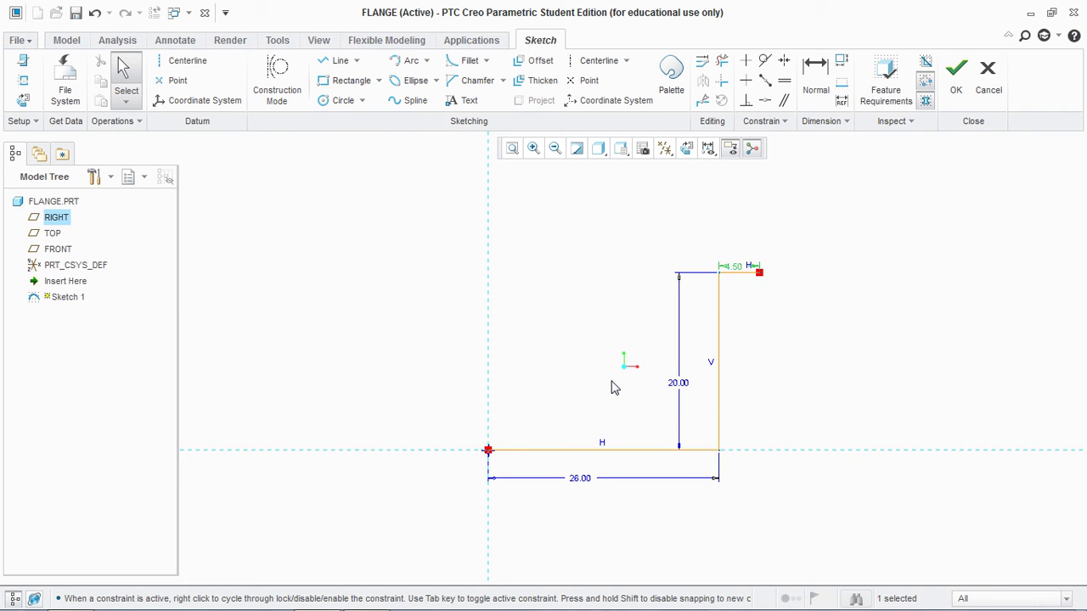
# Step: Add a short vertical rise at the ledge's end and make it 3.00 high
pyautogui.click(340, 61)
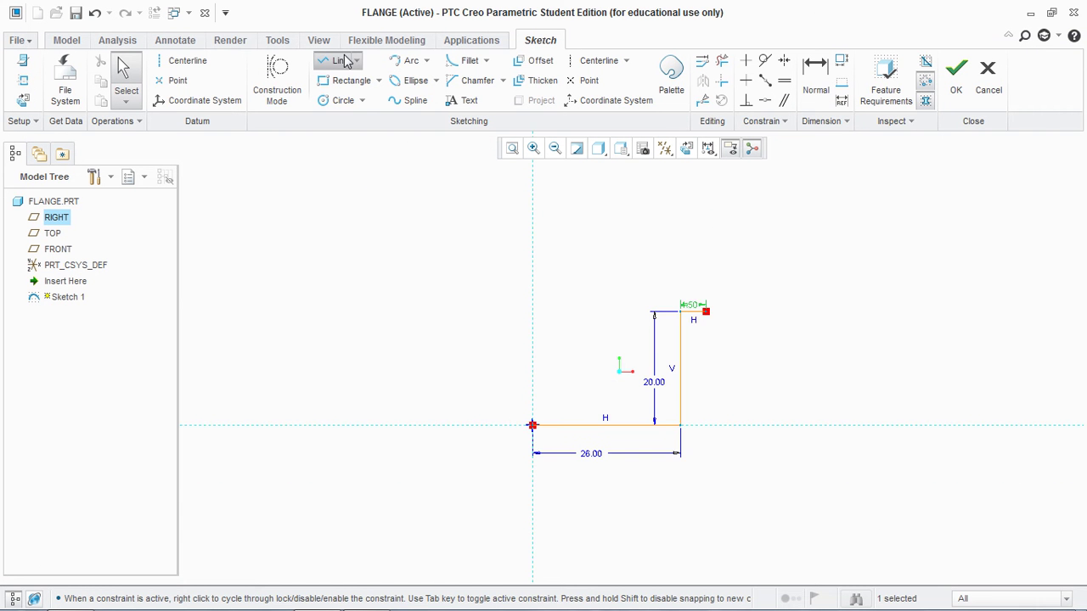
pyautogui.click(706, 312)
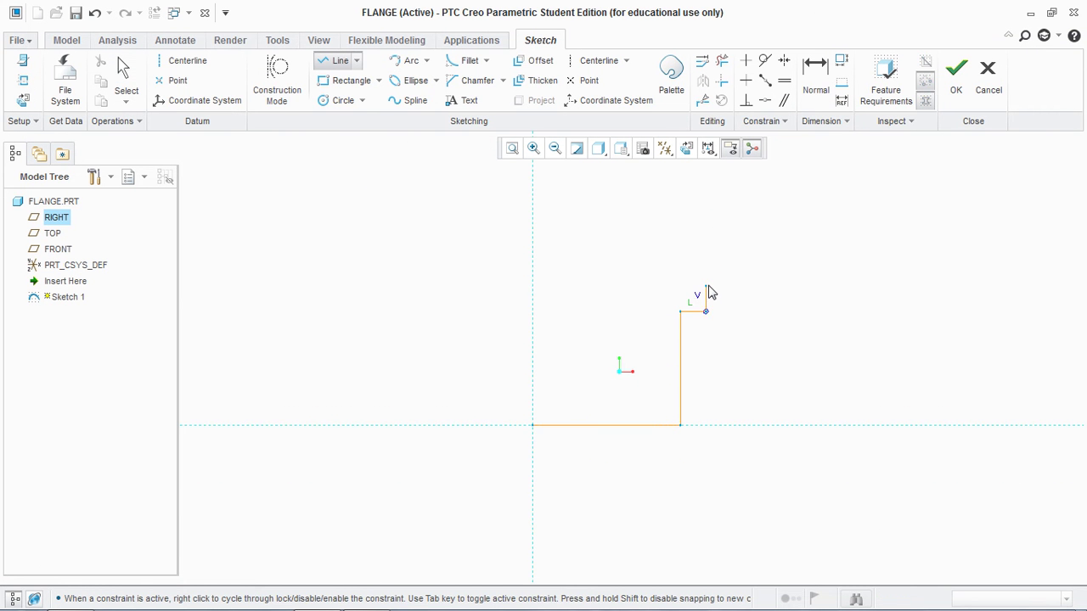
pyautogui.click(706, 286)
pyautogui.middleClick(705, 288)
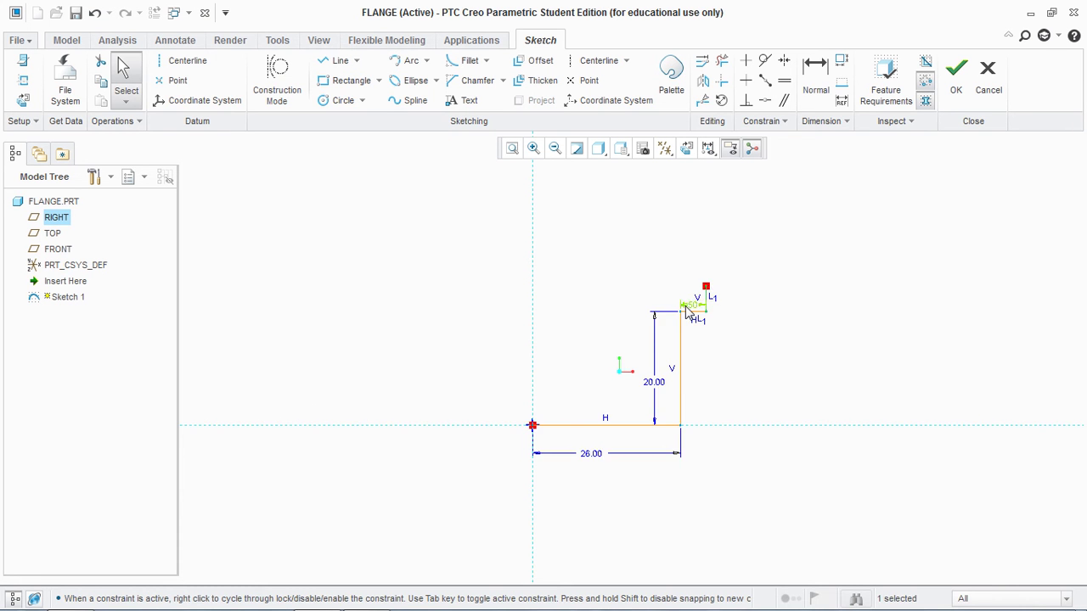
pyautogui.scroll(3, 691, 301)
pyautogui.scroll(-5, 717, 304)
pyautogui.scroll(-2, 717, 306)
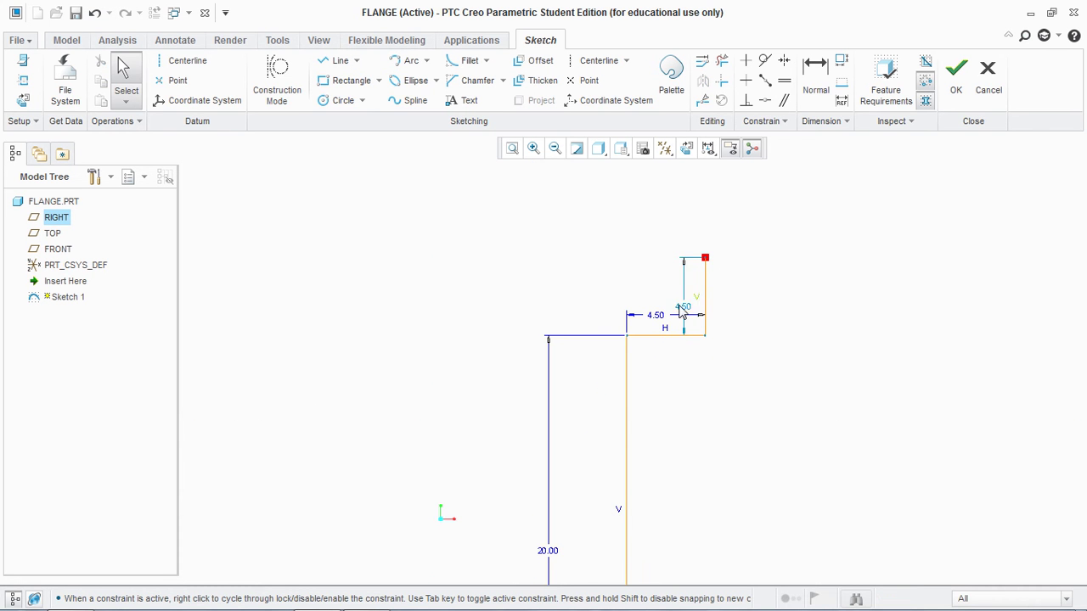
pyautogui.doubleClick(682, 306)
pyautogui.write('3')
pyautogui.scroll(2, 680, 308)
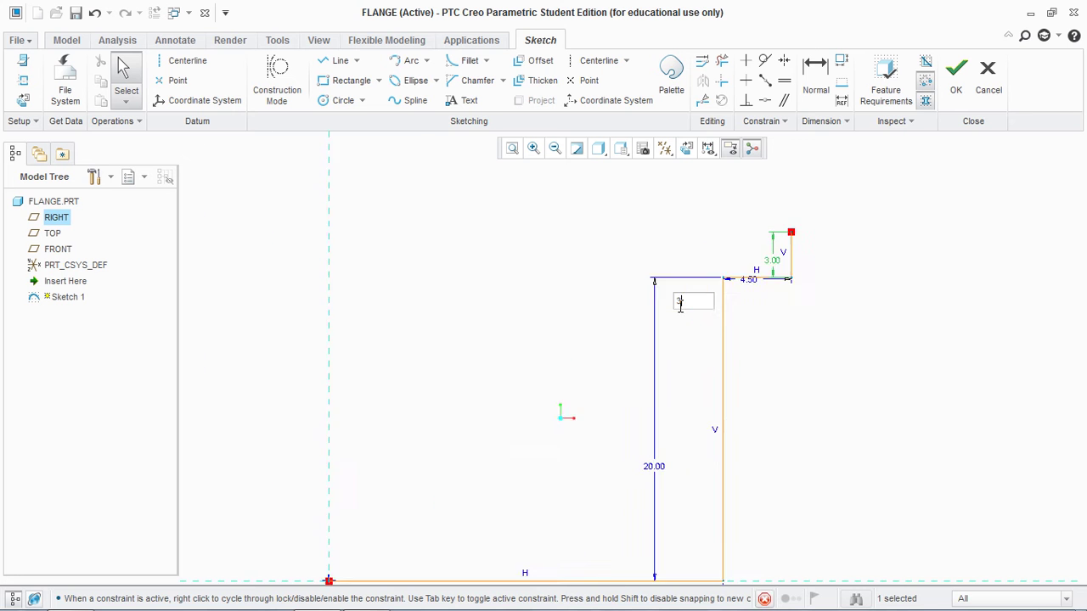
pyautogui.press('Return')
pyautogui.click(367, 595)
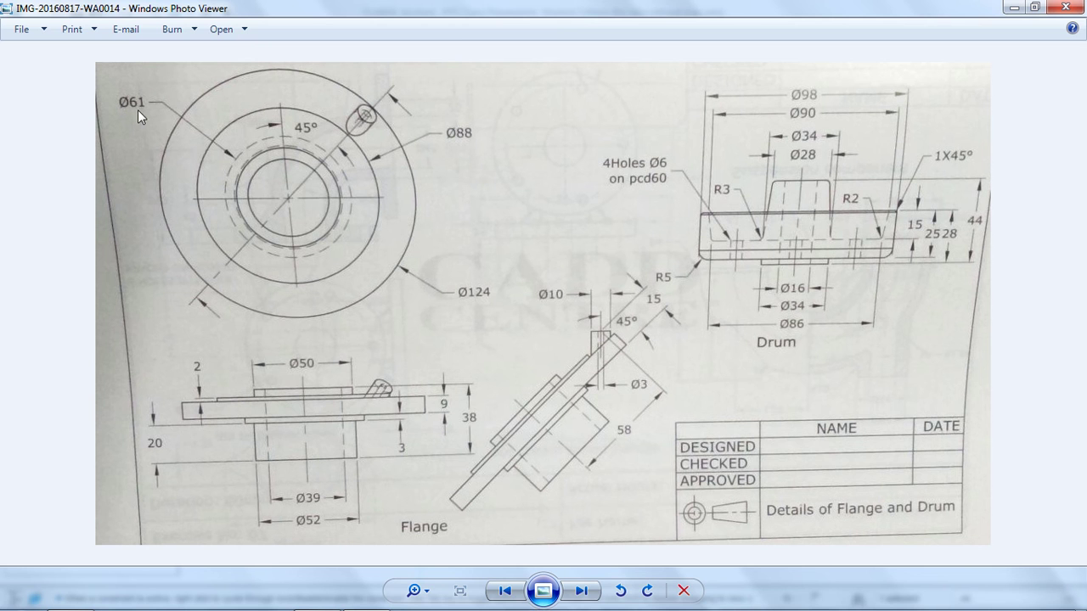
# Step: Draw a long horizontal top edge from the step's top corner outward to the right
pyautogui.click(317, 597)
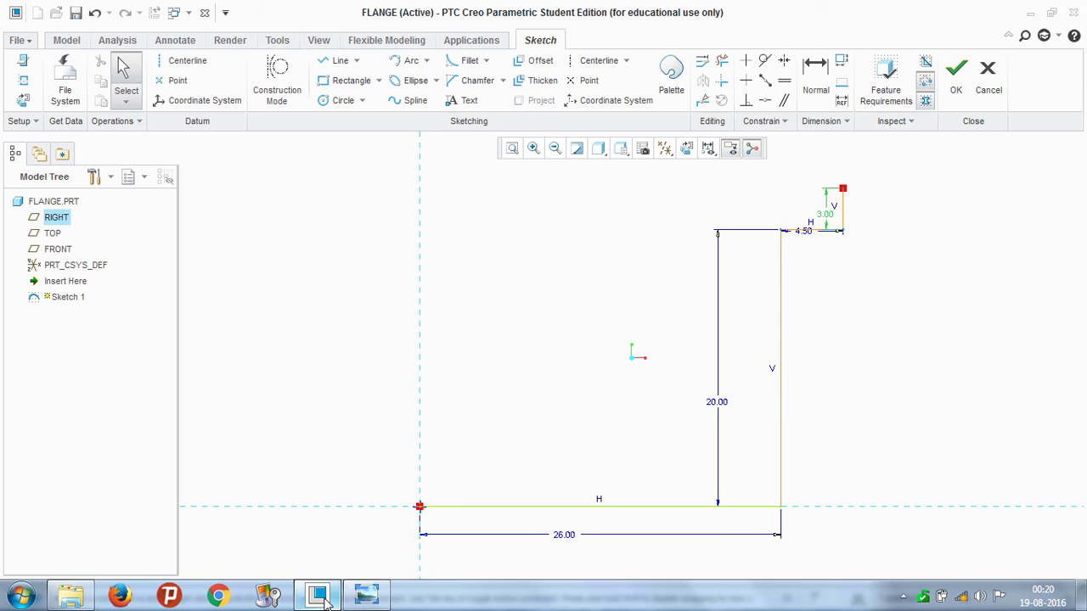
pyautogui.scroll(-2, 528, 351)
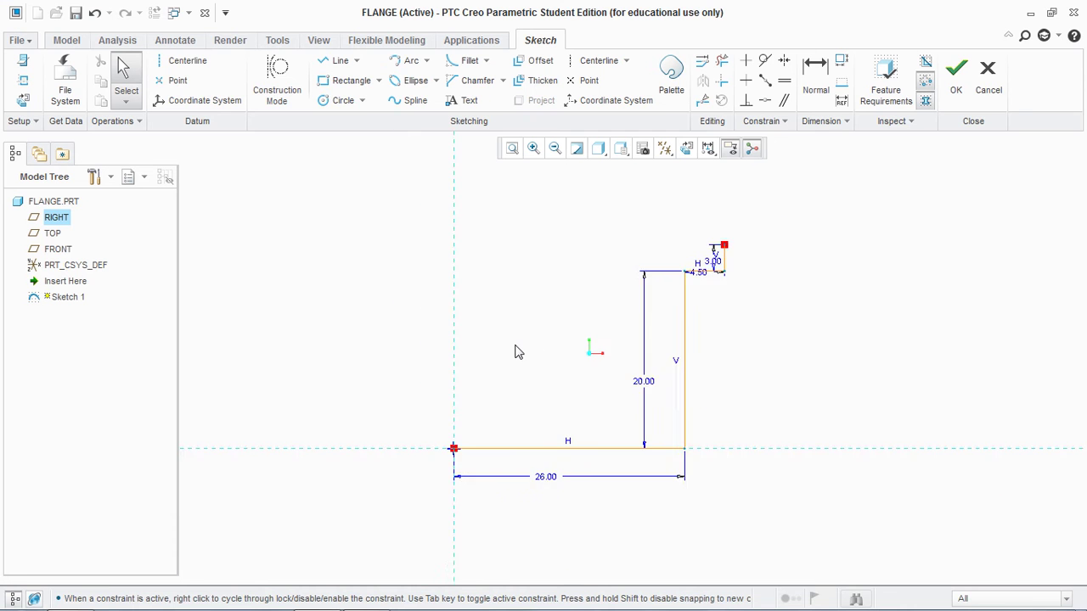
pyautogui.scroll(4, 686, 253)
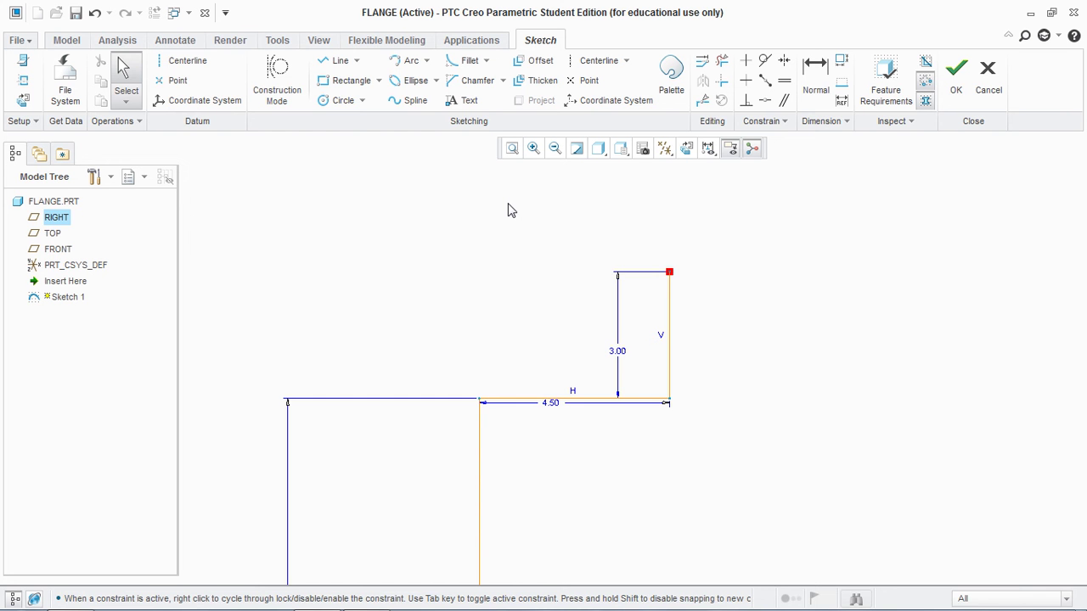
pyautogui.click(338, 60)
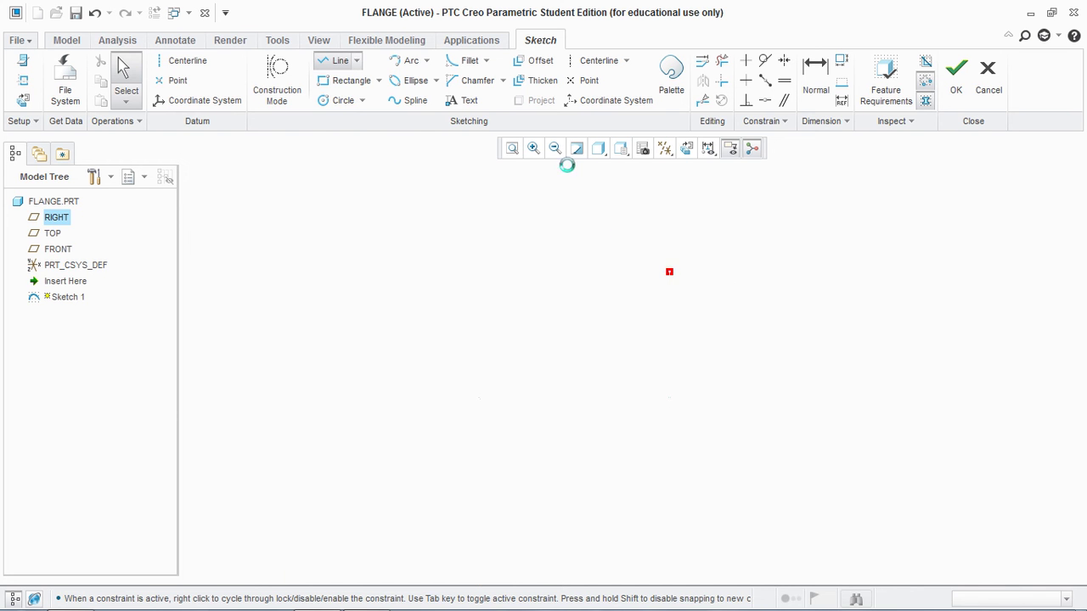
pyautogui.click(669, 272)
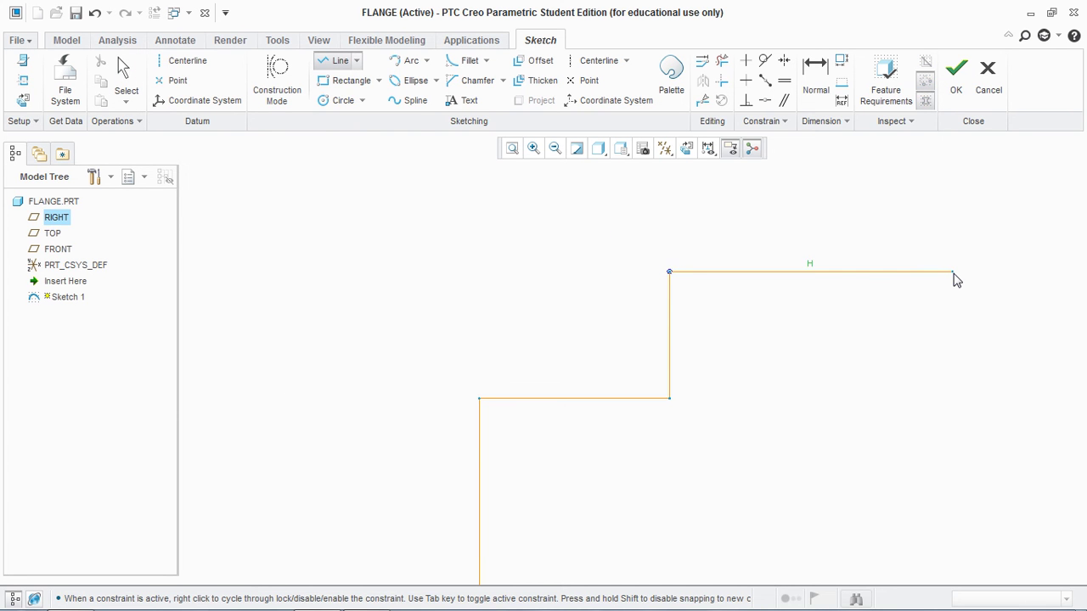
pyautogui.click(952, 273)
pyautogui.middleClick(953, 277)
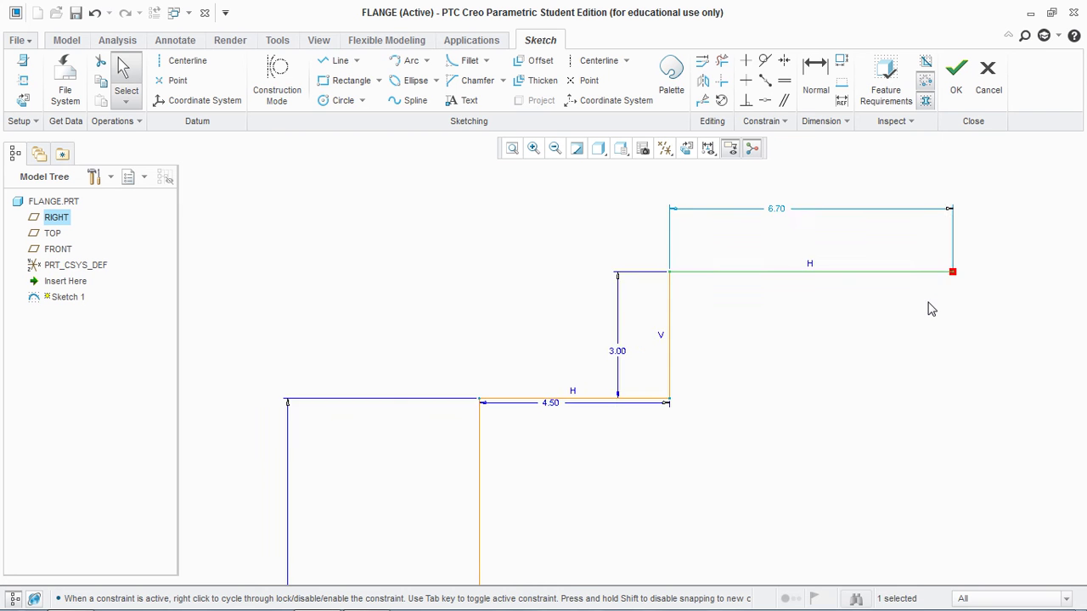
# Step: Dimension the top edge's end from the centre axis and clear the 37.20 value
pyautogui.scroll(-8, 930, 309)
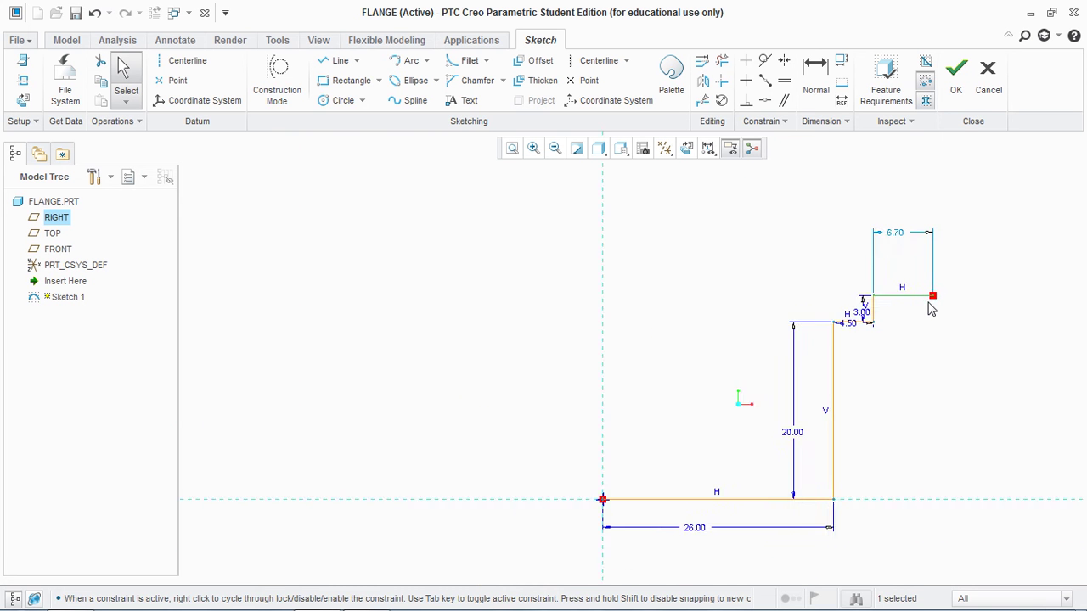
pyautogui.click(816, 84)
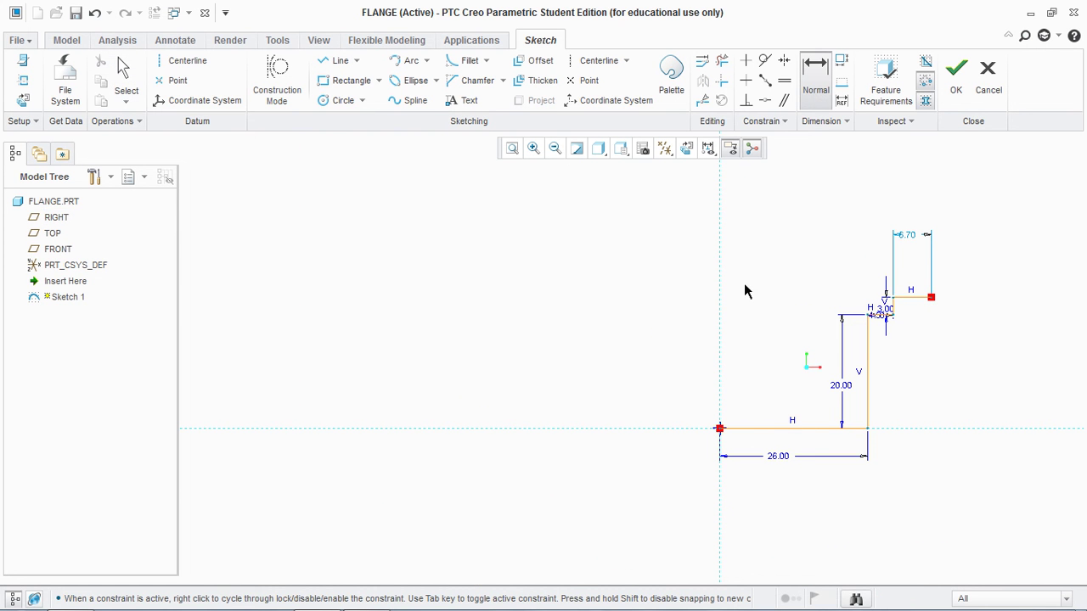
pyautogui.click(931, 298)
pyautogui.middleClick(852, 182)
pyautogui.press('BackSpace')
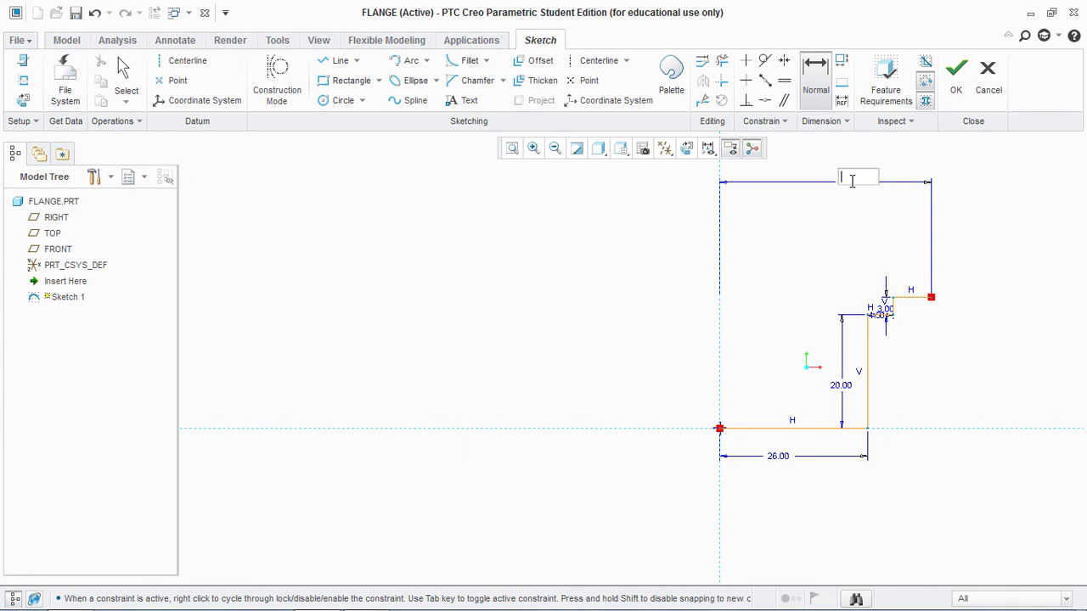
# Step: Set the top edge's end to 62 from the axis
pyautogui.write('62')
pyautogui.press('Return')
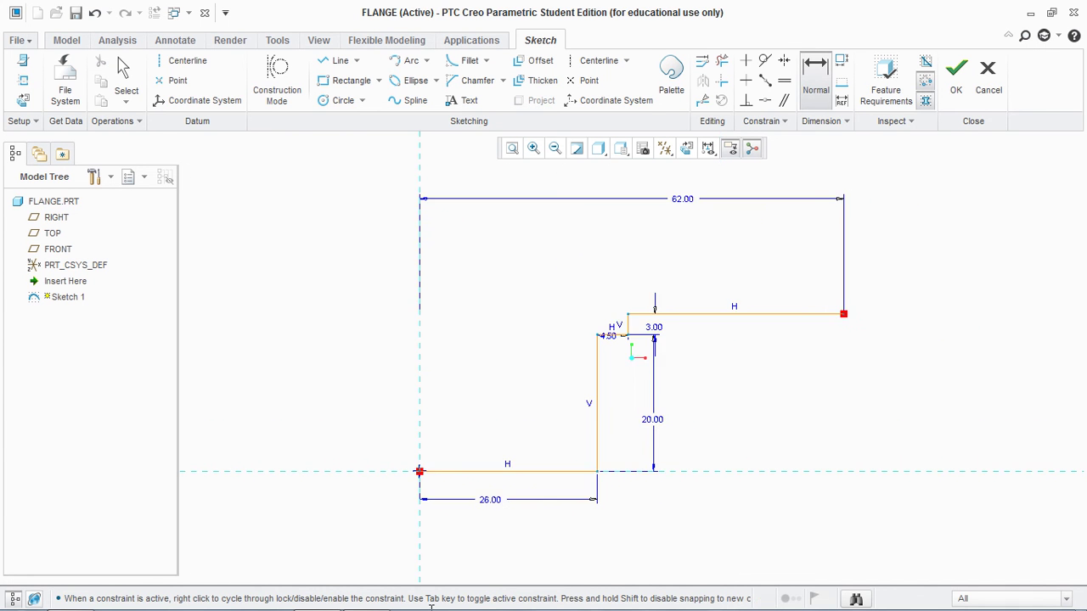
pyautogui.click(367, 596)
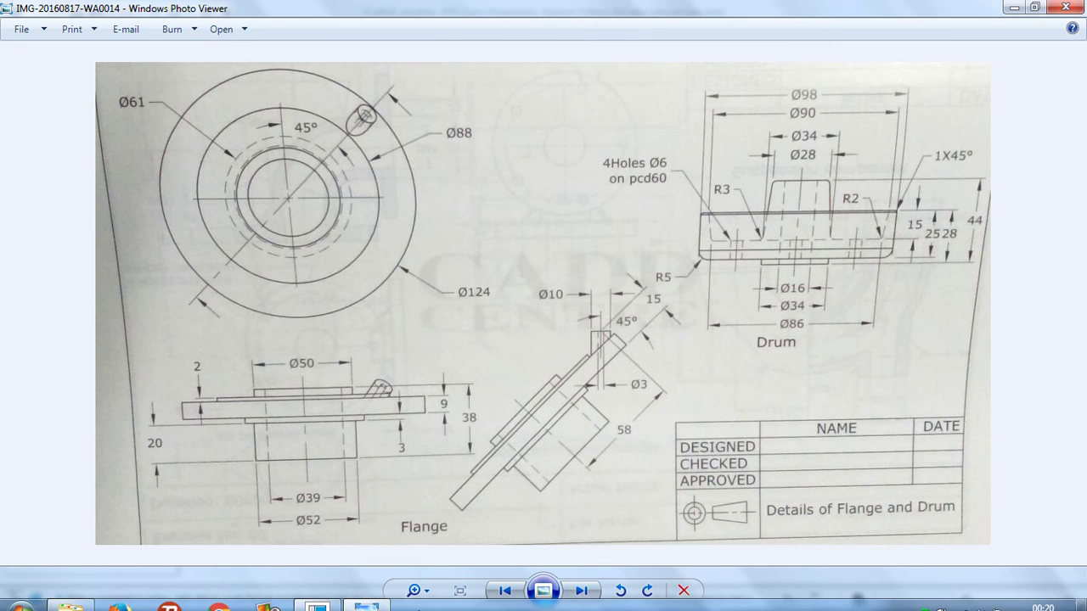
pyautogui.click(323, 597)
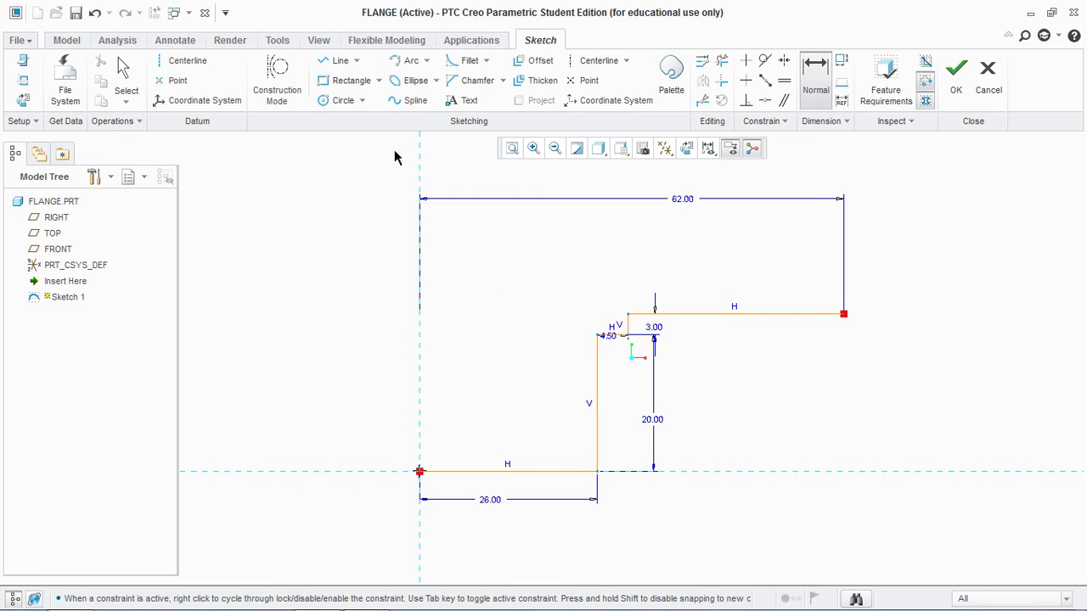
# Step: Add a vertical wall at the right end of the top edge and make it 9.00 high
pyautogui.click(340, 66)
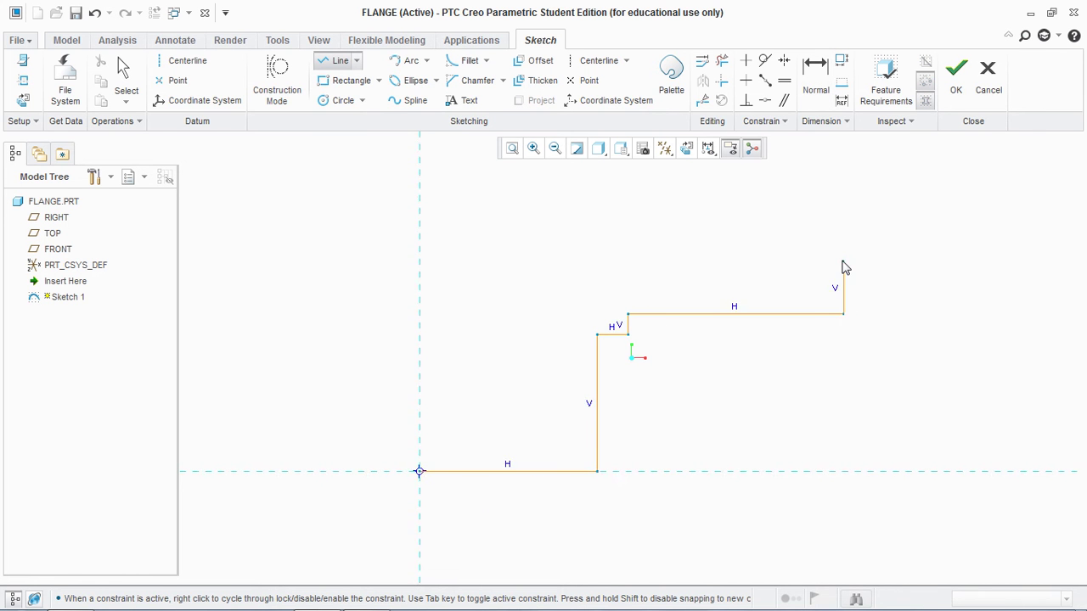
pyautogui.click(843, 260)
pyautogui.middleClick(836, 291)
pyautogui.doubleClick(830, 295)
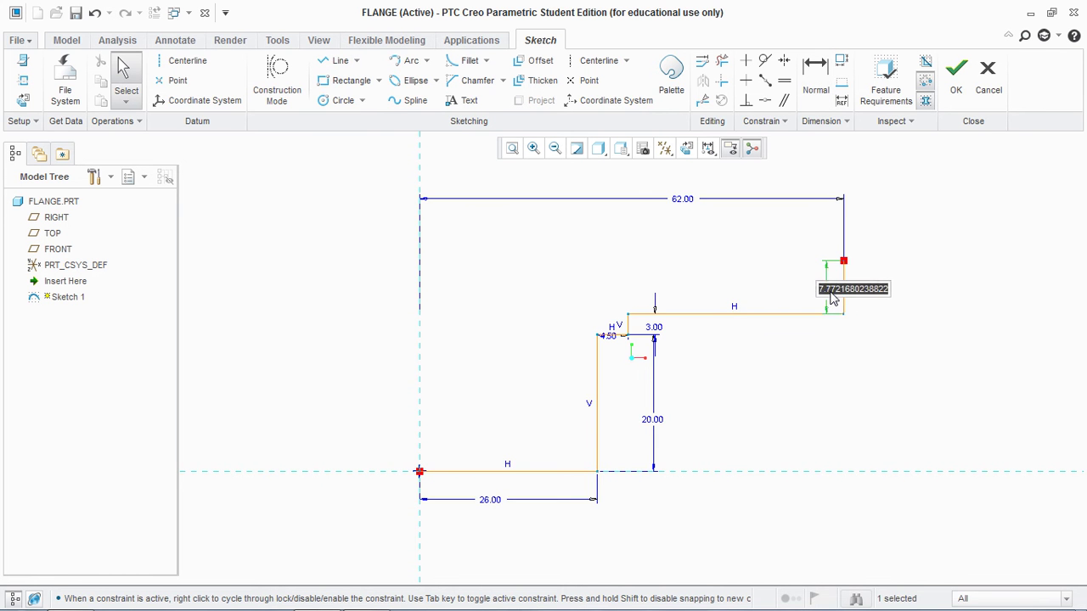
pyautogui.write('9')
pyautogui.press('Return')
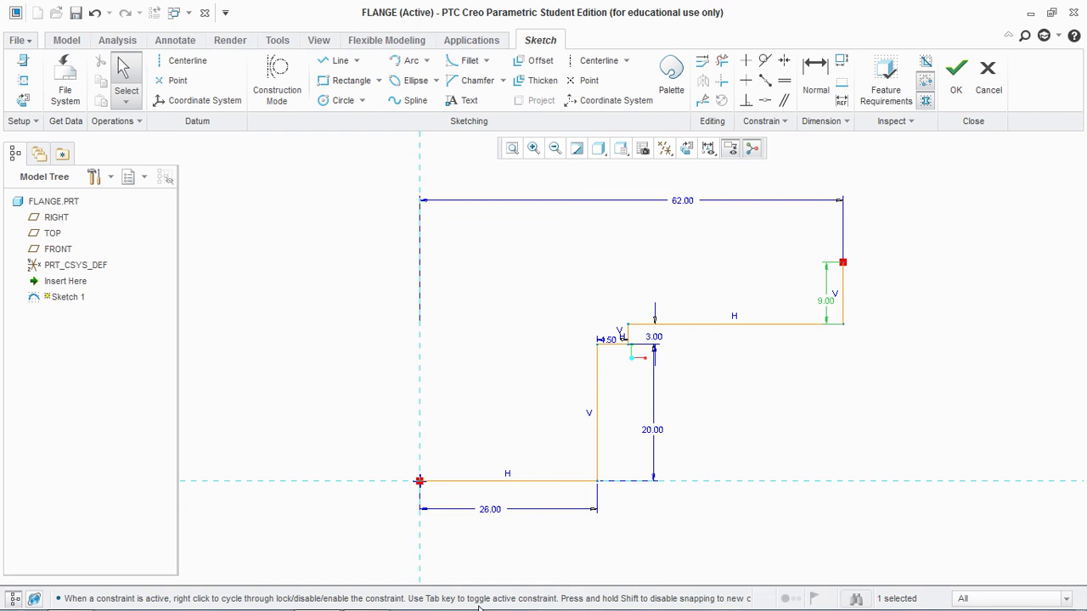
pyautogui.click(379, 598)
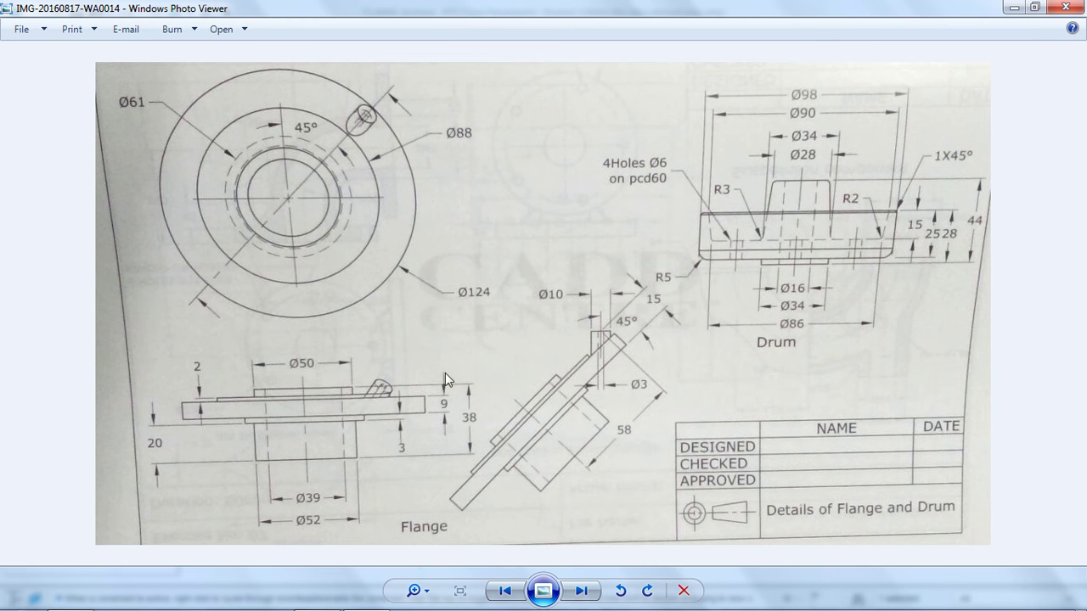
pyautogui.click(316, 595)
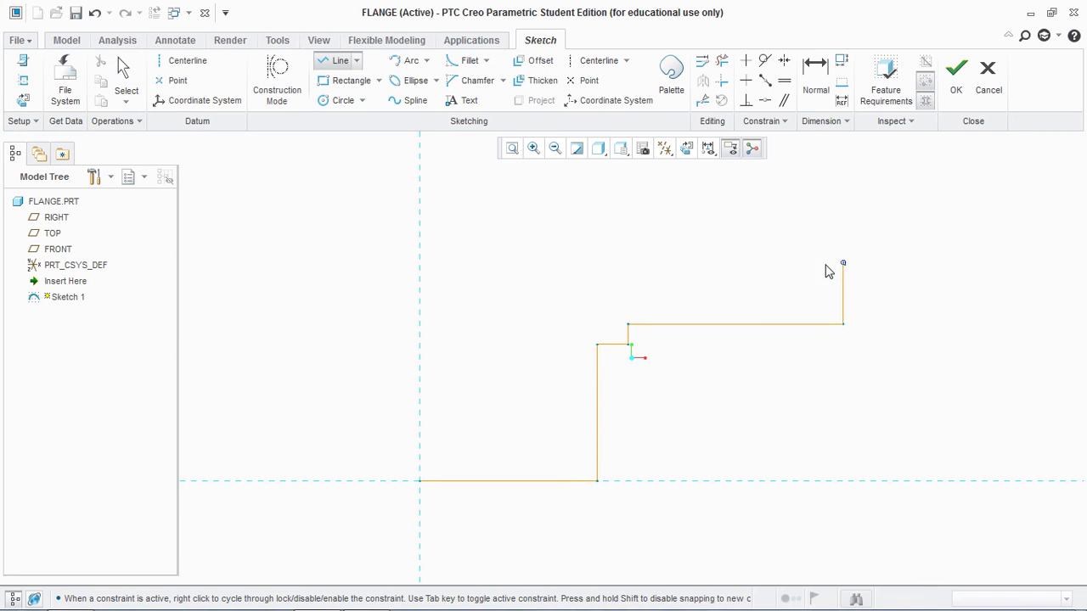
# Step: Draw a horizontal top edge going left and set its length to 18.00
pyautogui.click(737, 263)
pyautogui.middleClick(739, 266)
pyautogui.middleClick(741, 270)
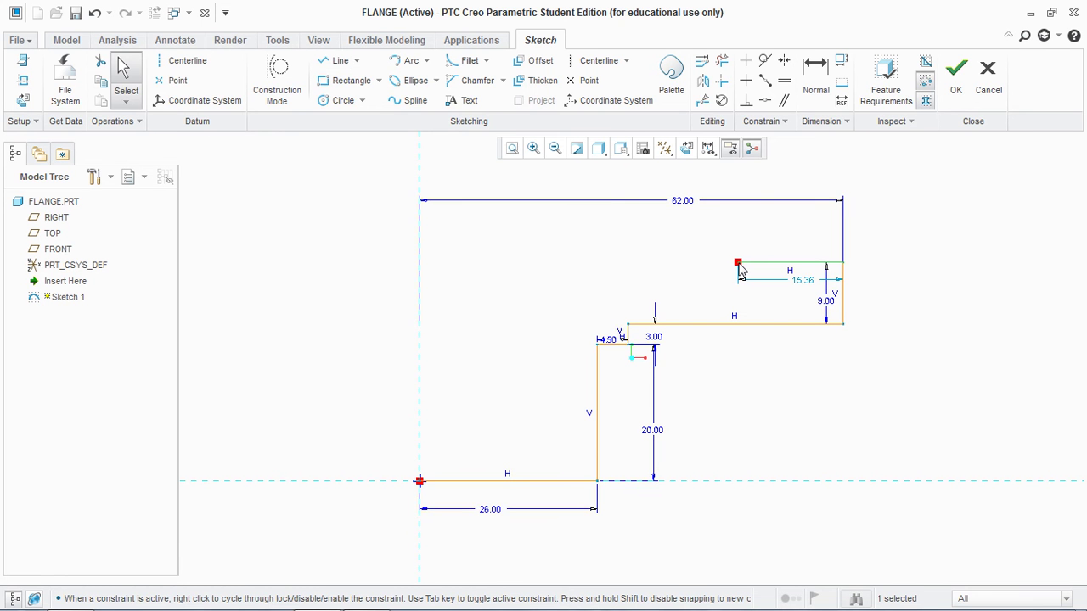
pyautogui.doubleClick(805, 282)
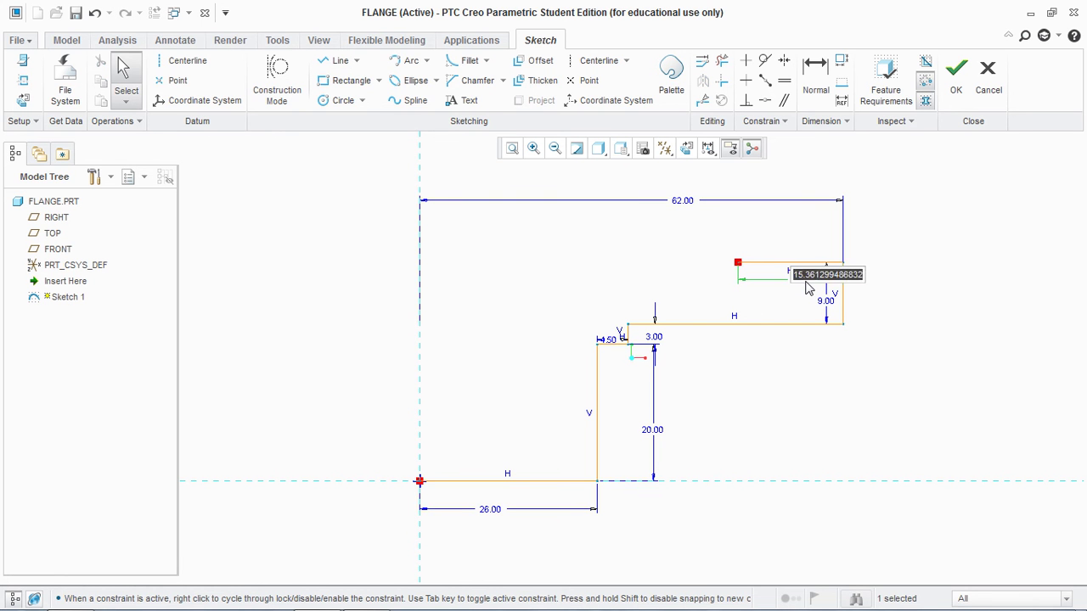
pyautogui.write('18')
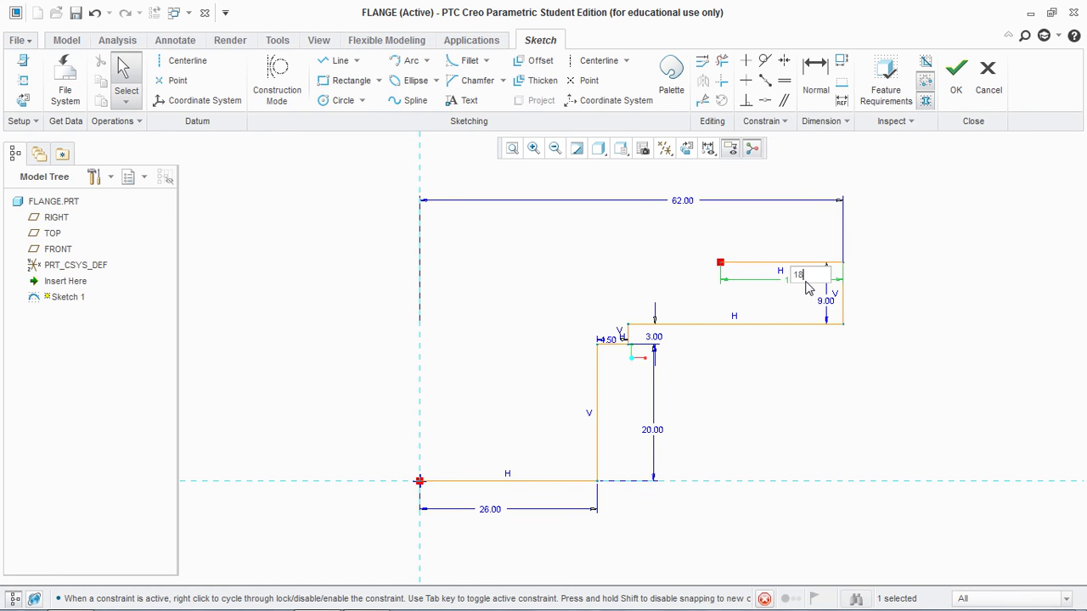
pyautogui.press('Return')
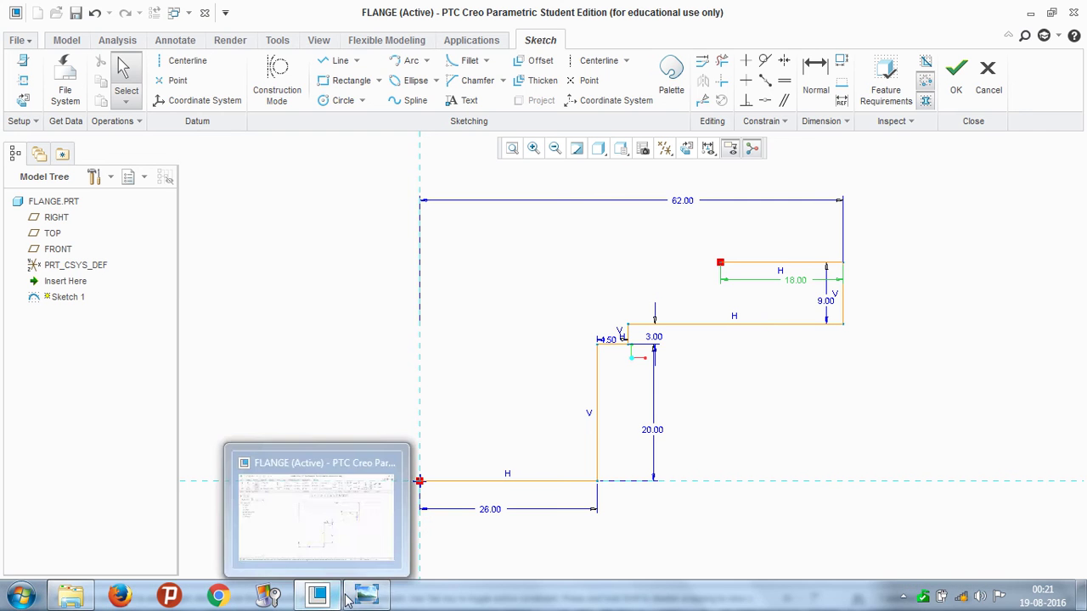
pyautogui.click(357, 597)
pyautogui.click(356, 597)
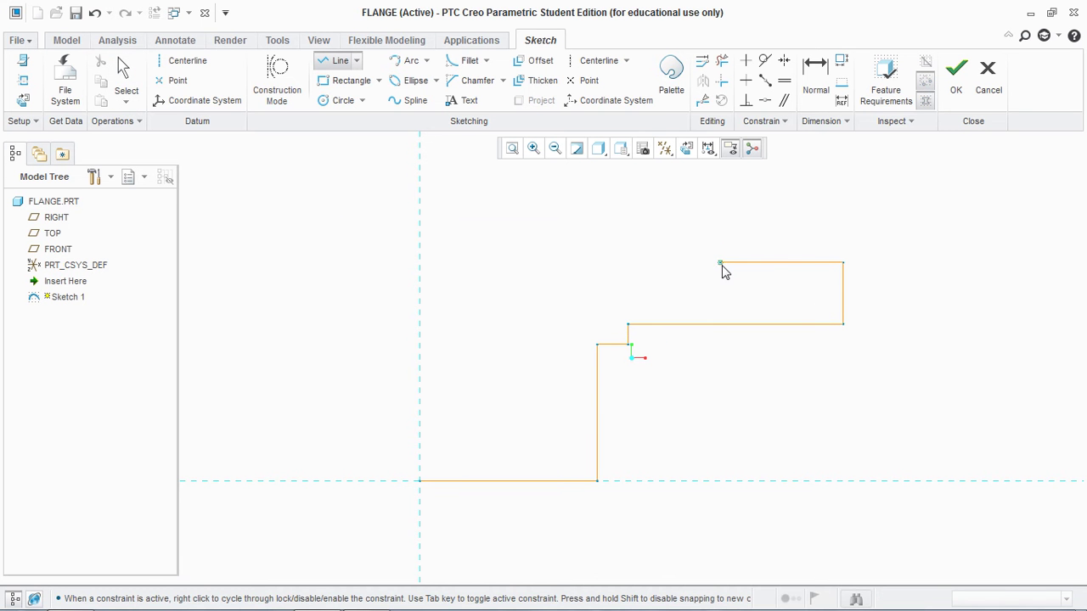
# Step: Add a short vertical line at its left end and change the 3.00 step to 2.00
pyautogui.click(720, 243)
pyautogui.middleClick(711, 258)
pyautogui.middleClick(712, 258)
pyautogui.click(725, 259)
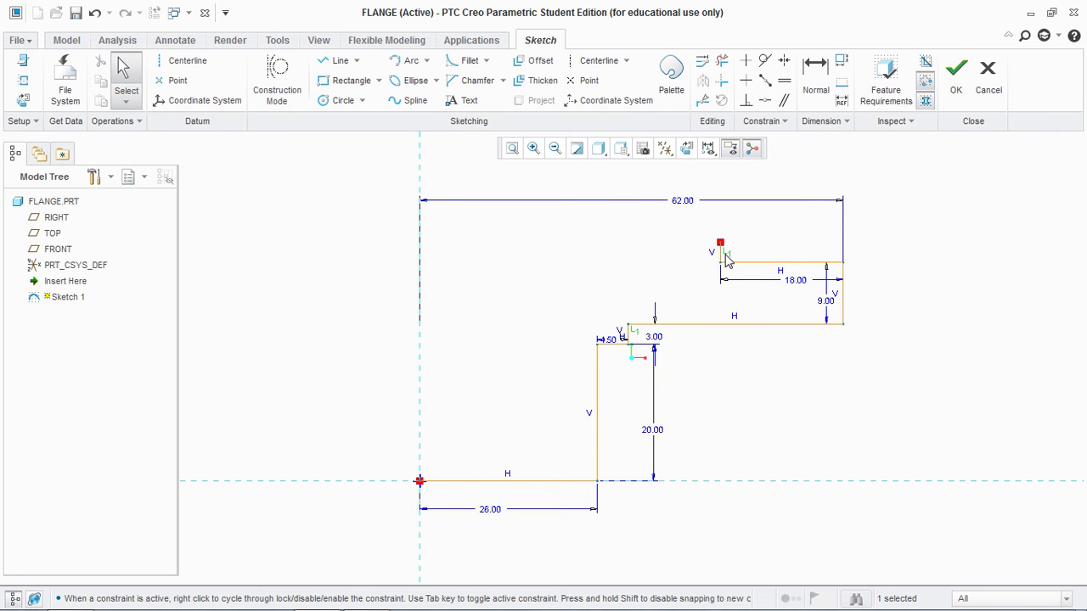
pyautogui.middleClick(702, 254)
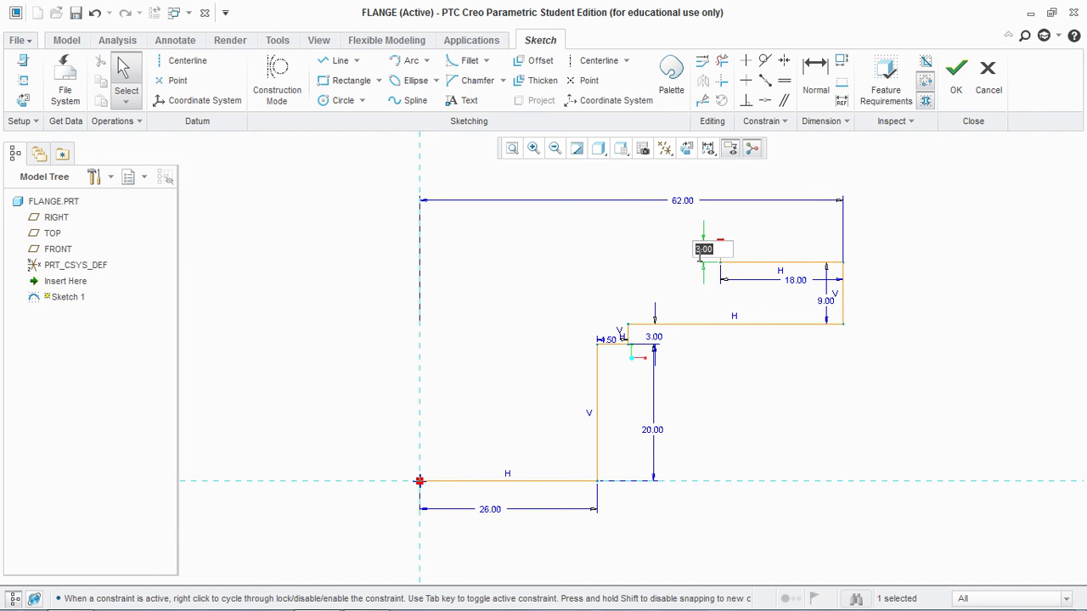
pyautogui.write('2')
pyautogui.press('Return')
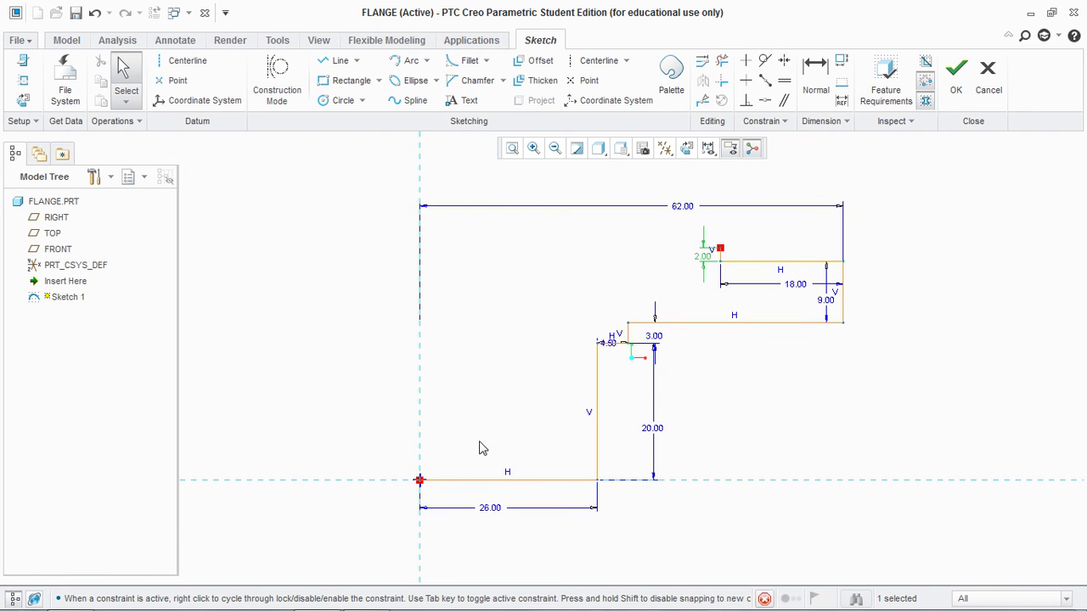
pyautogui.click(366, 599)
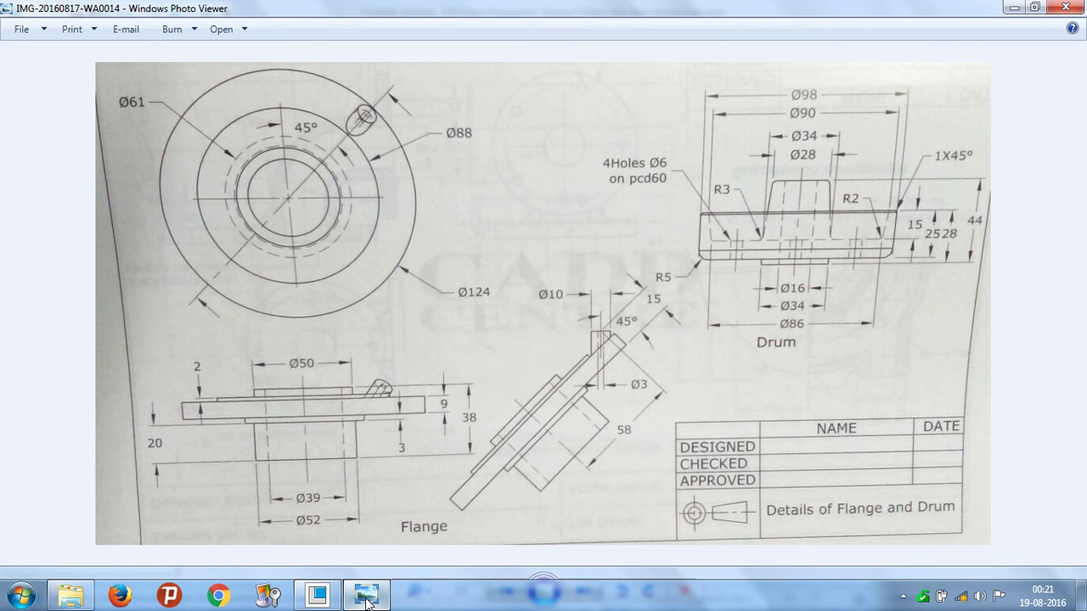
# Step: Draw a horizontal ledge left from the top step and make it 19 long
pyautogui.click(366, 599)
pyautogui.click(339, 61)
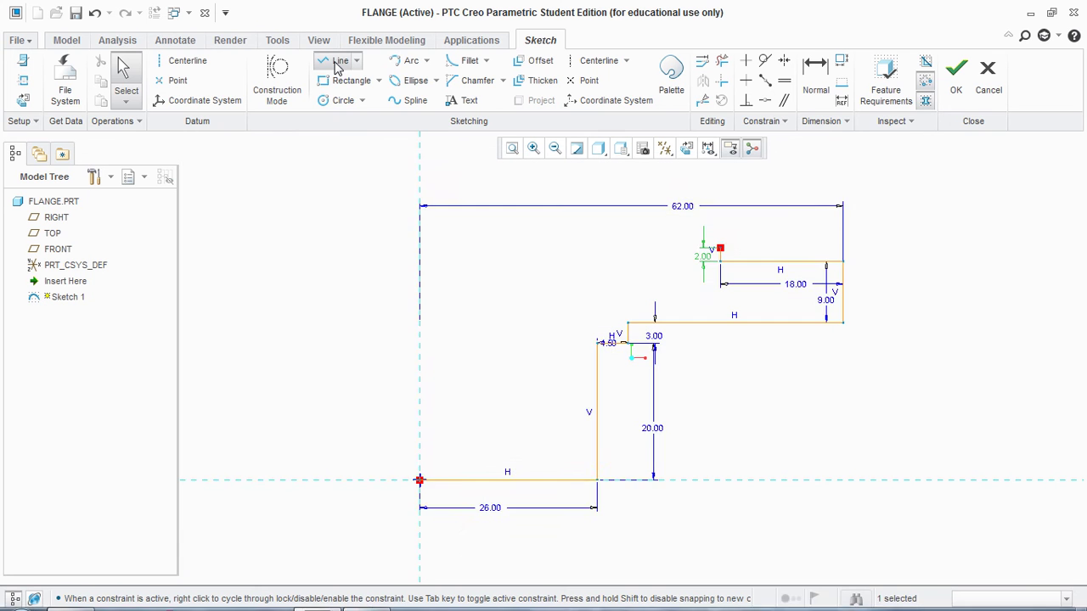
pyautogui.click(720, 248)
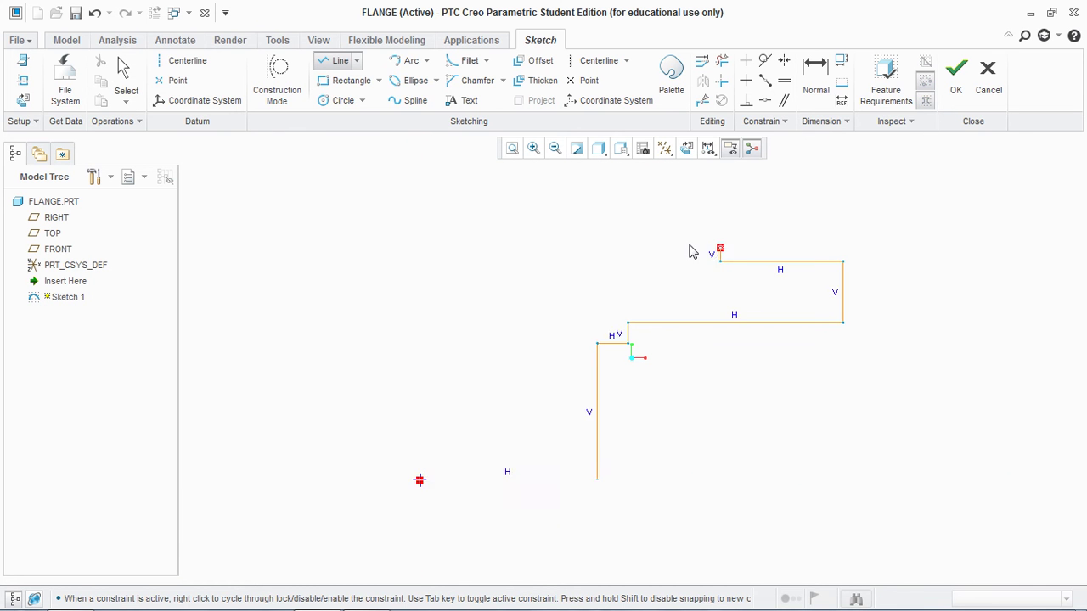
pyautogui.click(604, 248)
pyautogui.middleClick(604, 248)
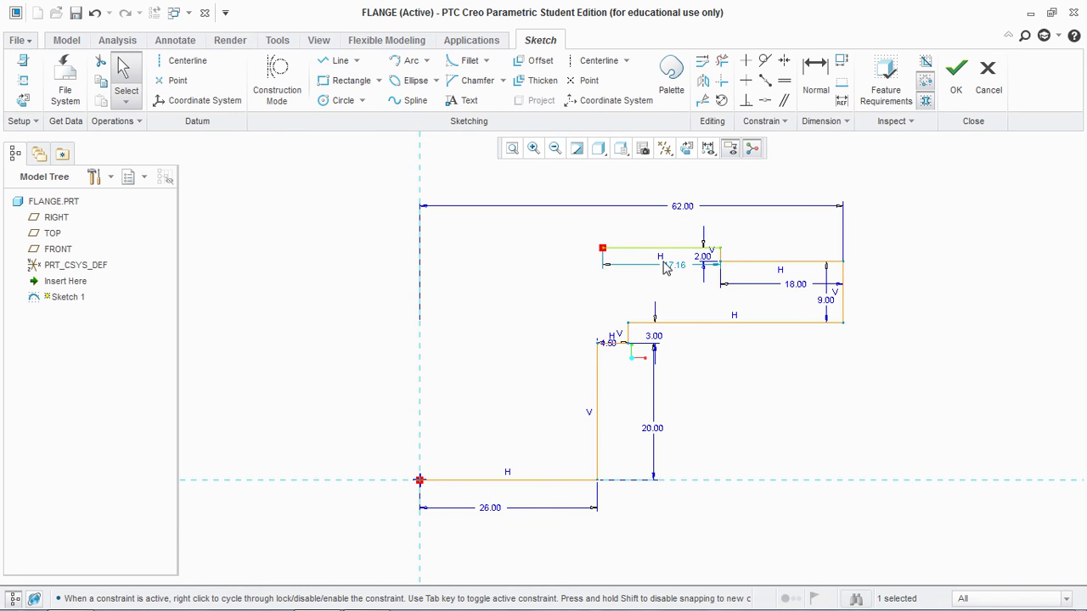
pyautogui.doubleClick(679, 268)
pyautogui.write('1')
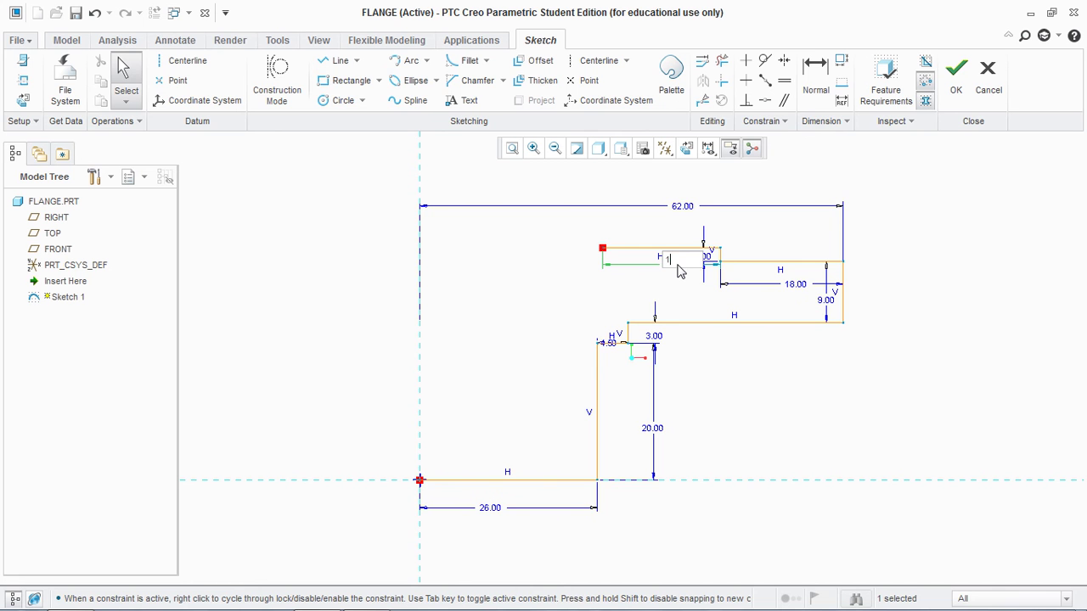
pyautogui.write('9')
pyautogui.press('Return')
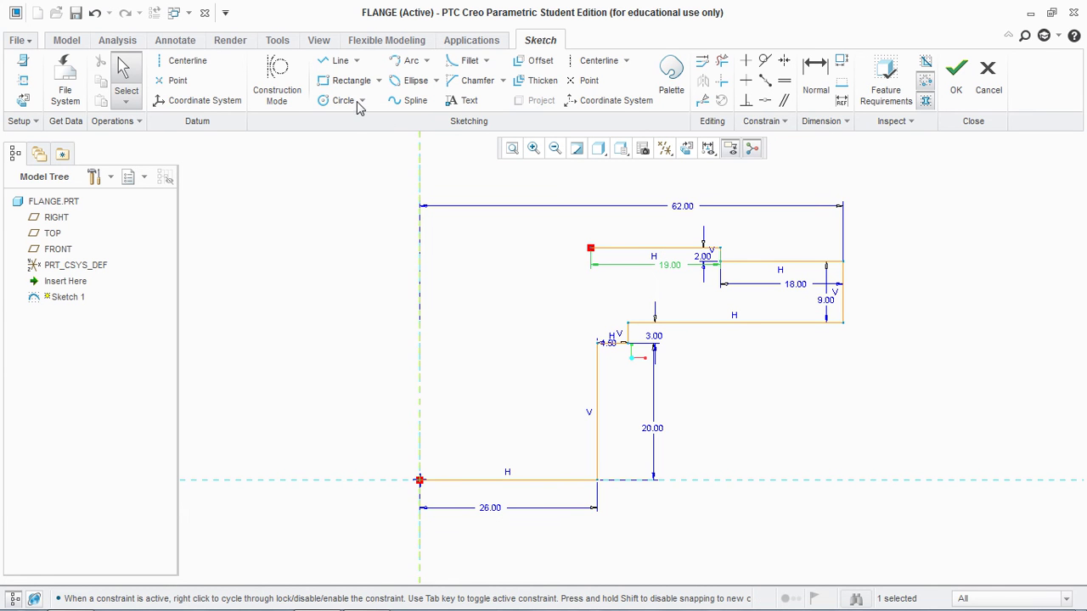
# Step: Add a vertical rise at the ledge's left end and change 7.82 to 4
pyautogui.click(338, 61)
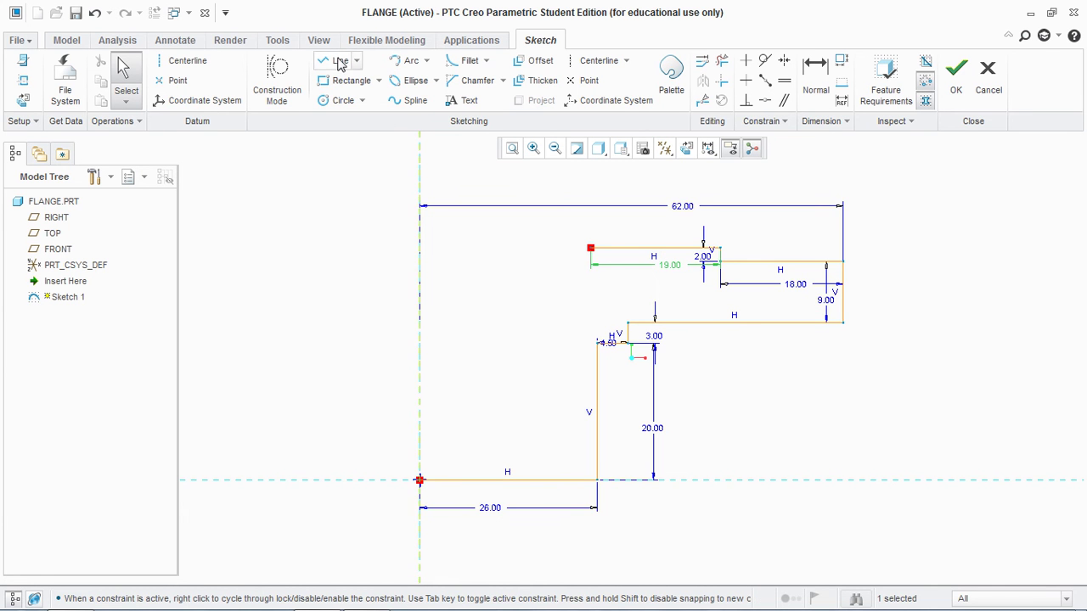
pyautogui.click(590, 248)
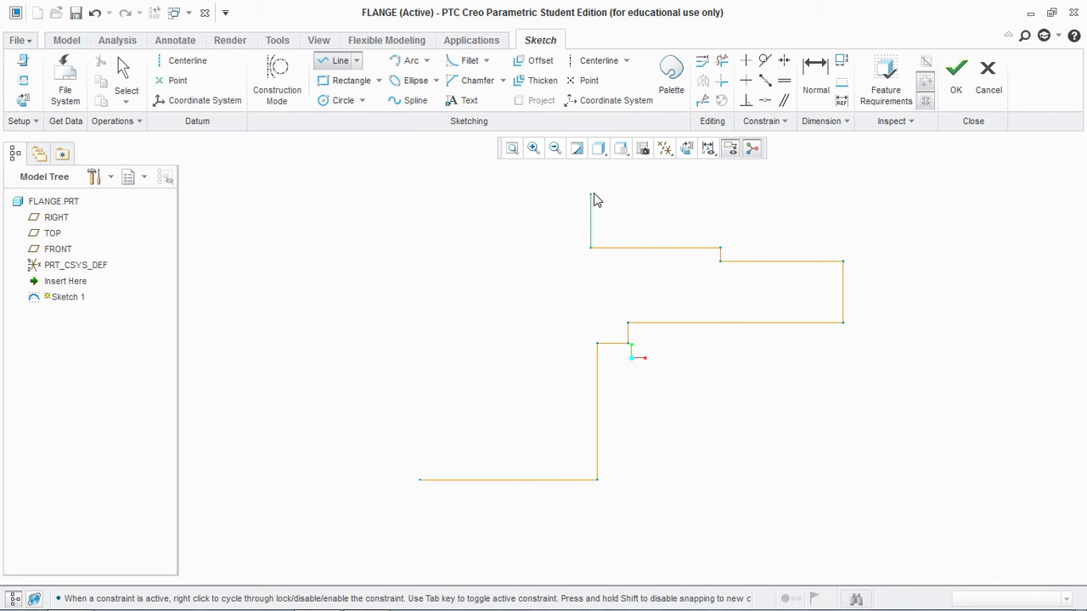
pyautogui.click(595, 199)
pyautogui.middleClick(586, 219)
pyautogui.doubleClick(575, 239)
pyautogui.write('4')
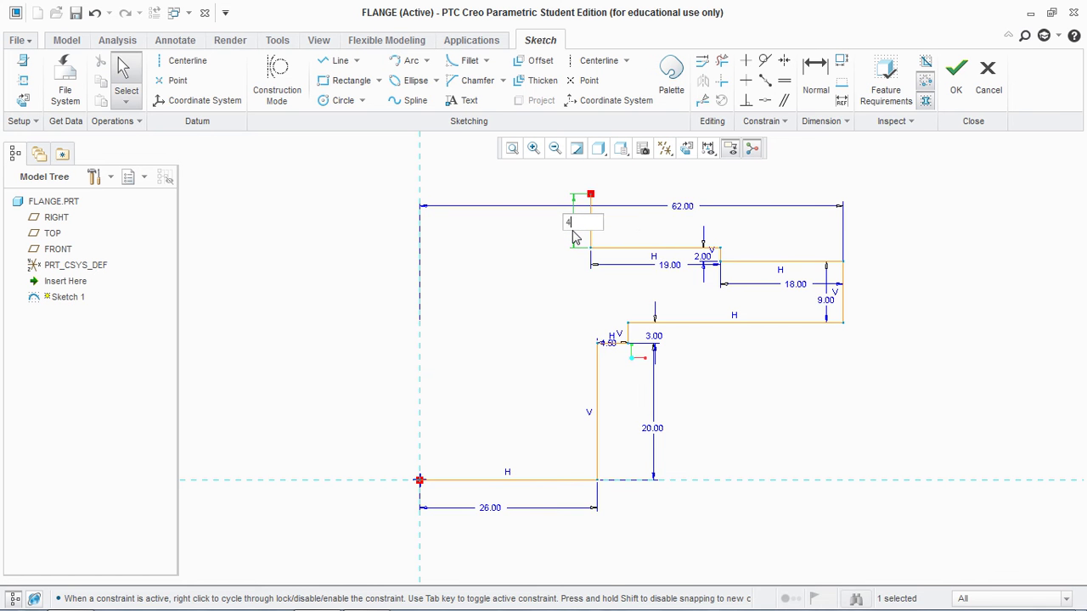
pyautogui.press('Return')
# Step: Close the profile along the top to the axis and down to the origin, without loop shading
pyautogui.click(340, 61)
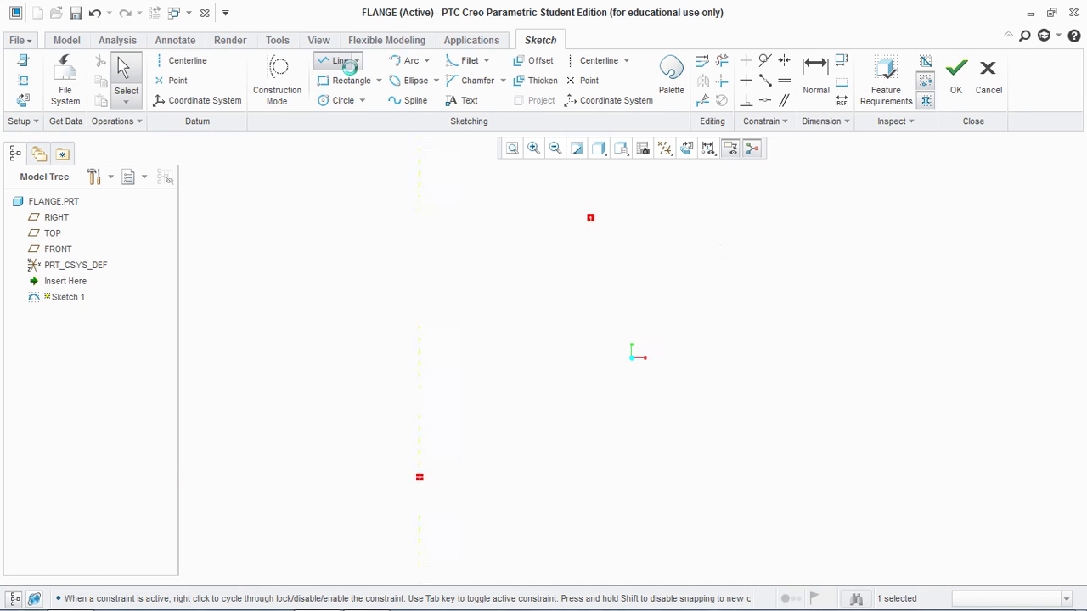
pyautogui.click(591, 219)
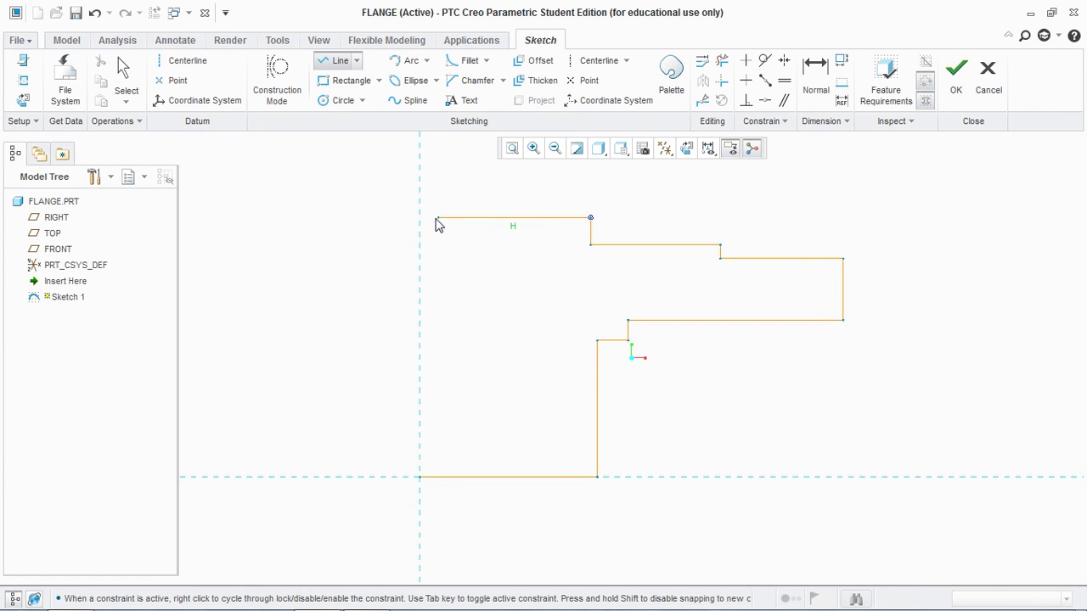
pyautogui.click(419, 218)
pyautogui.click(419, 475)
pyautogui.middleClick(418, 472)
pyautogui.click(926, 102)
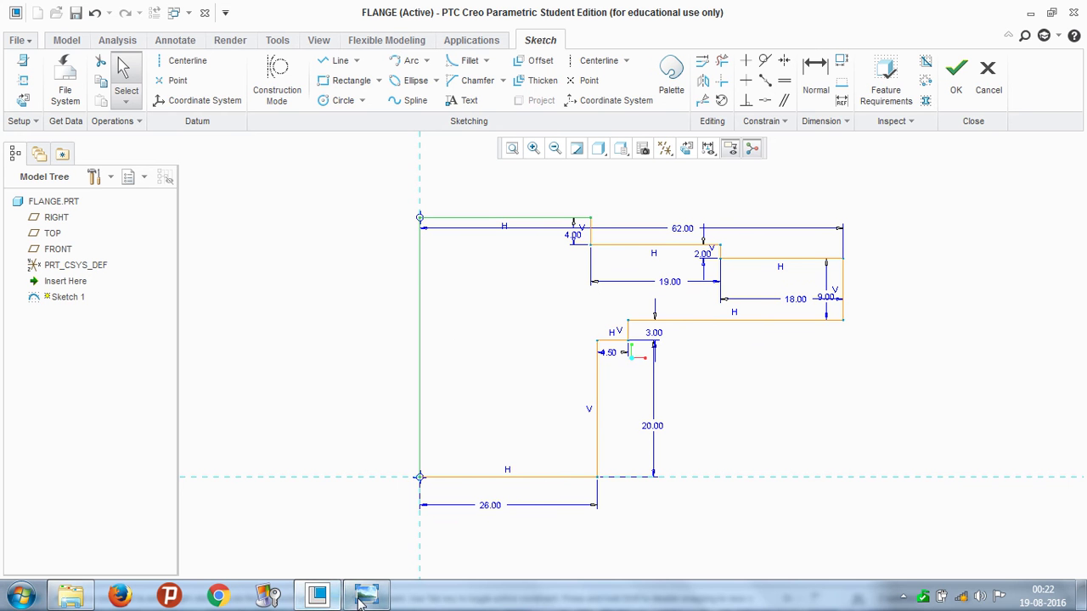
pyautogui.click(366, 594)
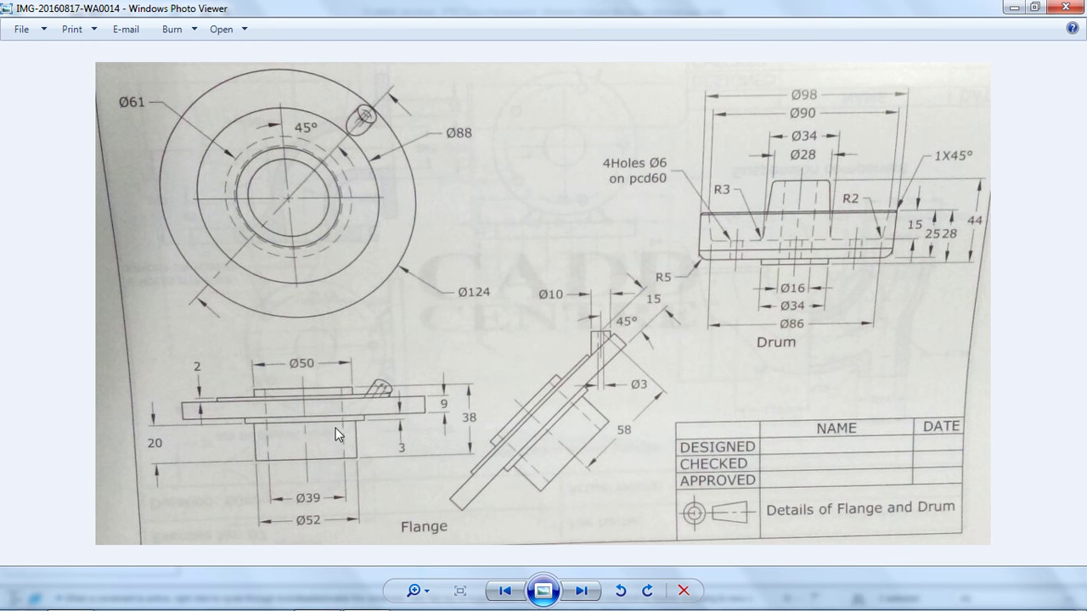
# Step: Finish Sketch 1 and revolve it 360° about its left edge into Revolve 1
pyautogui.click(321, 594)
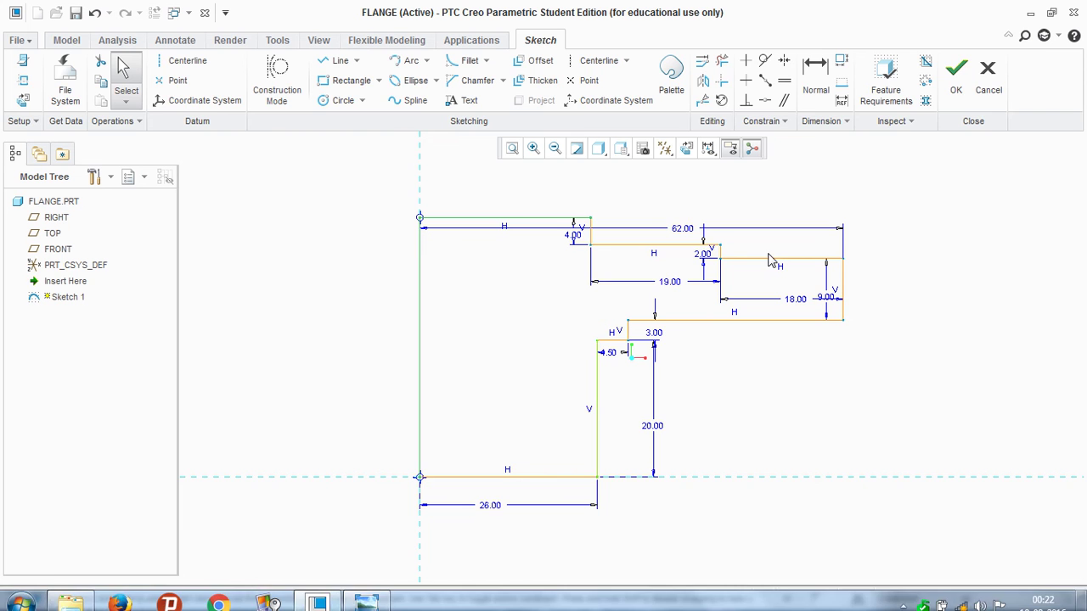
pyautogui.click(954, 85)
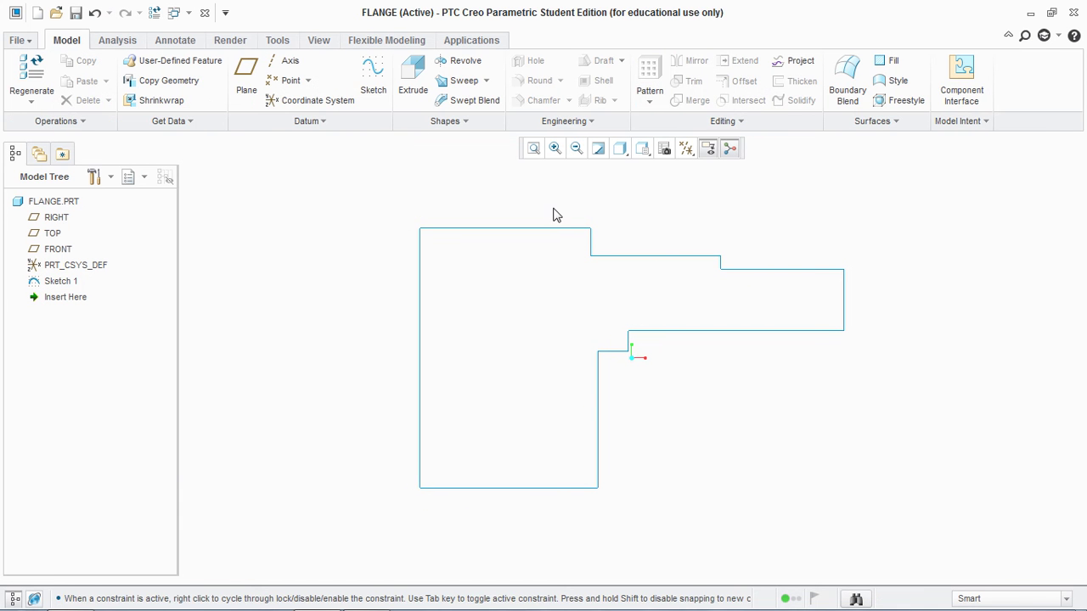
pyautogui.click(463, 61)
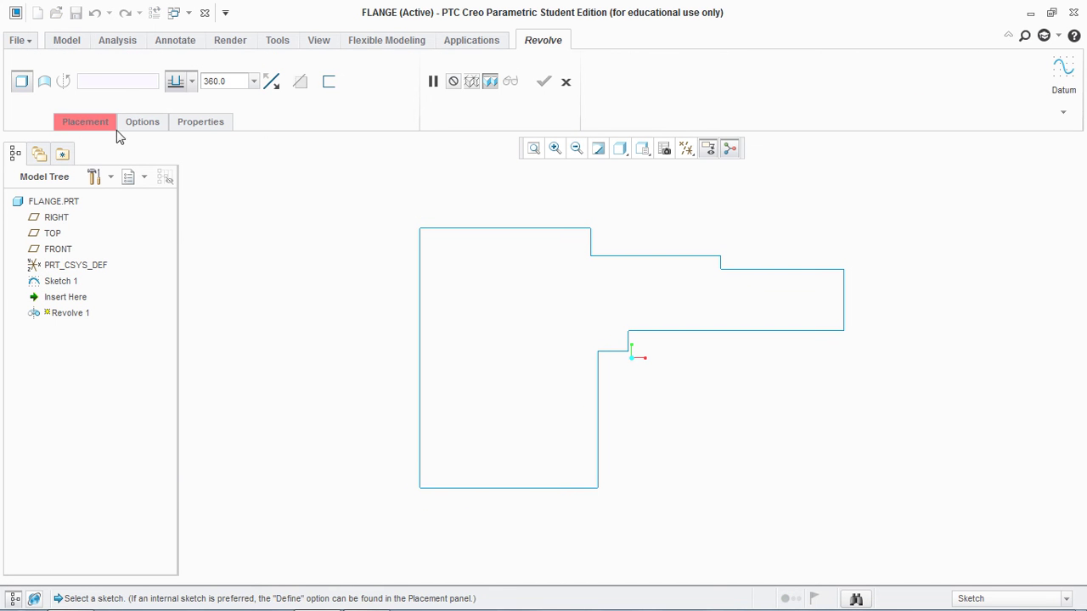
pyautogui.click(78, 121)
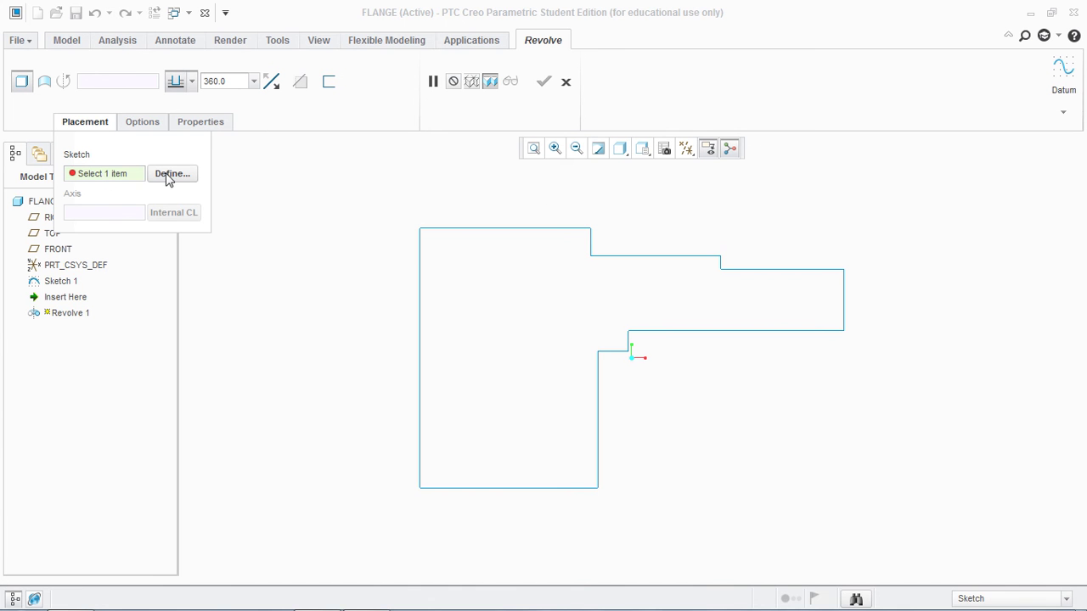
pyautogui.click(633, 255)
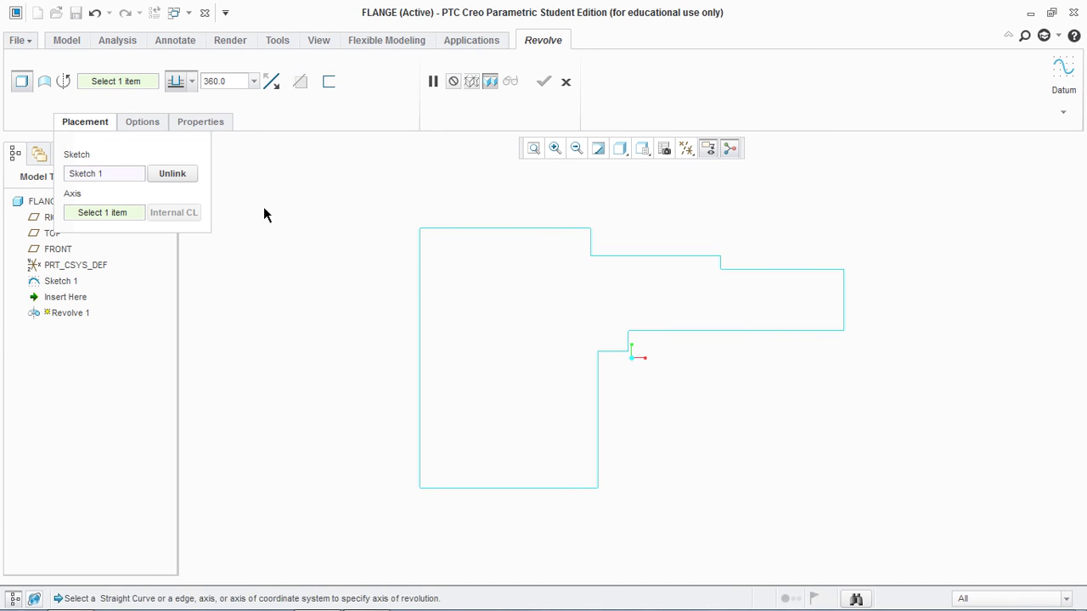
pyautogui.click(419, 288)
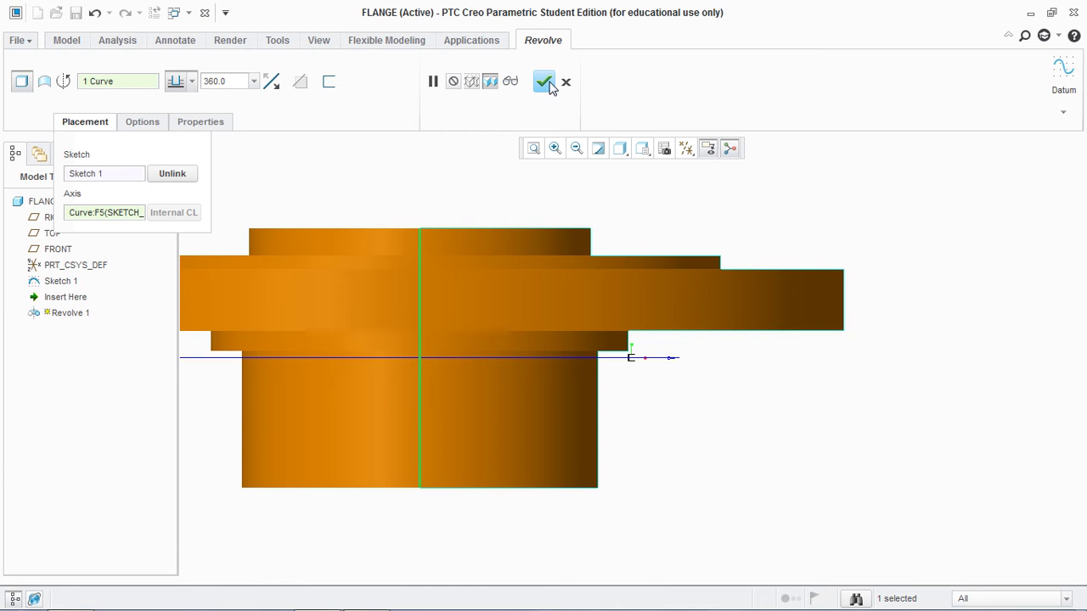
pyautogui.click(545, 82)
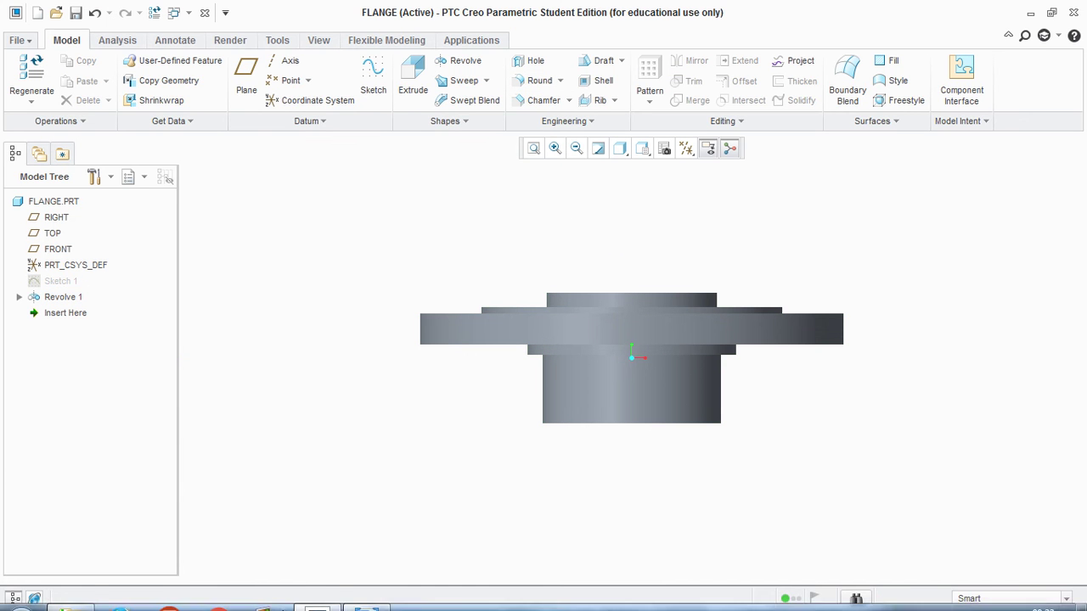
# Step: Check the reference drawing, then start Sketch 2 on the flange's top face, referencing the inner circular edge
pyautogui.click(366, 603)
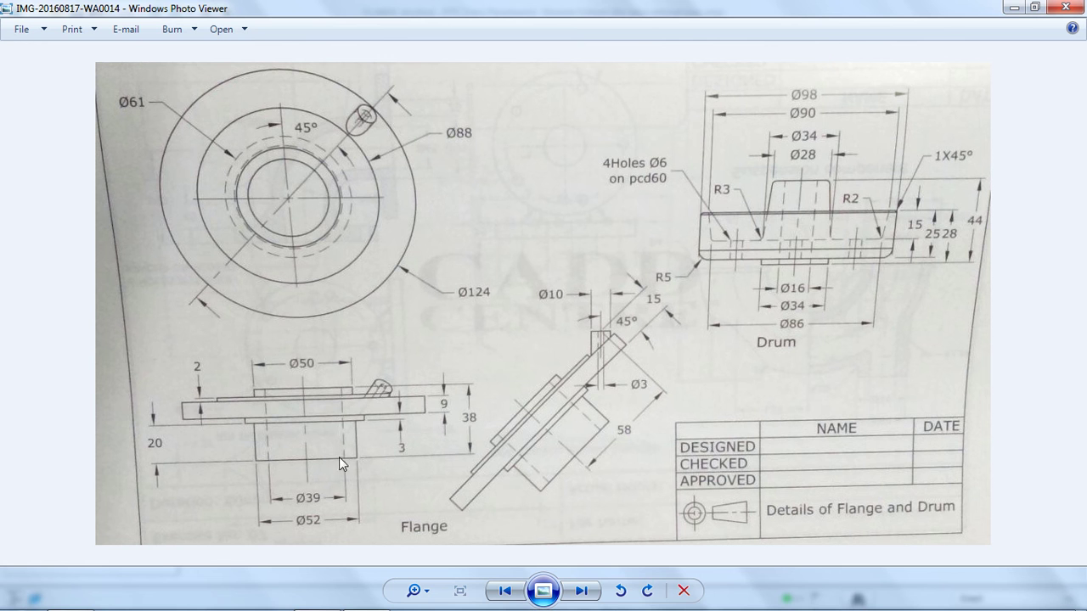
pyautogui.click(318, 599)
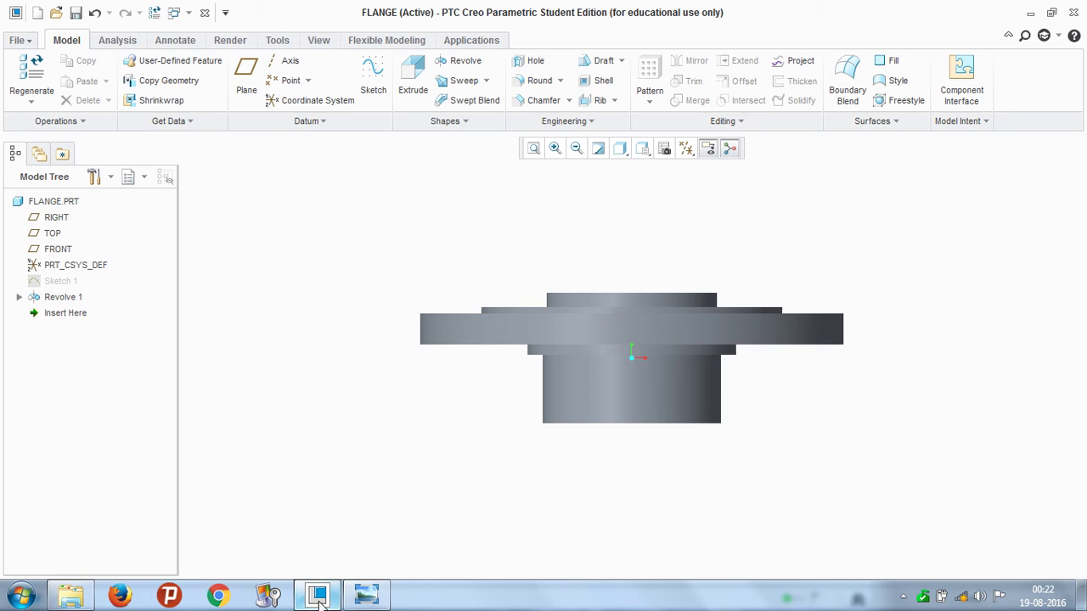
pyautogui.moveTo(376, 294); pyautogui.dragTo(372, 347, button='middle')
pyautogui.click(373, 77)
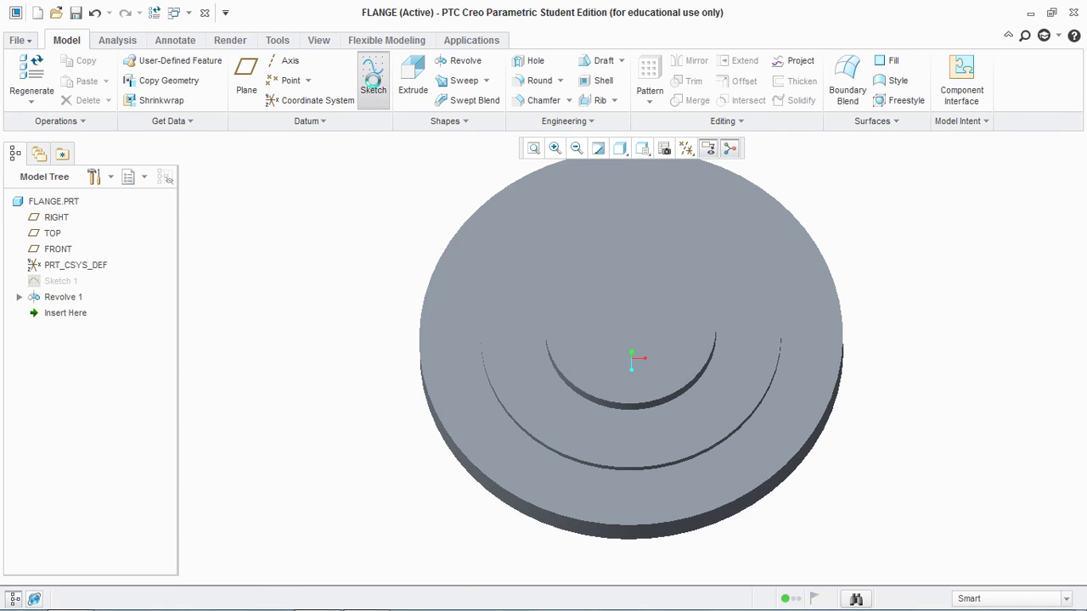
pyautogui.click(702, 322)
pyautogui.click(995, 355)
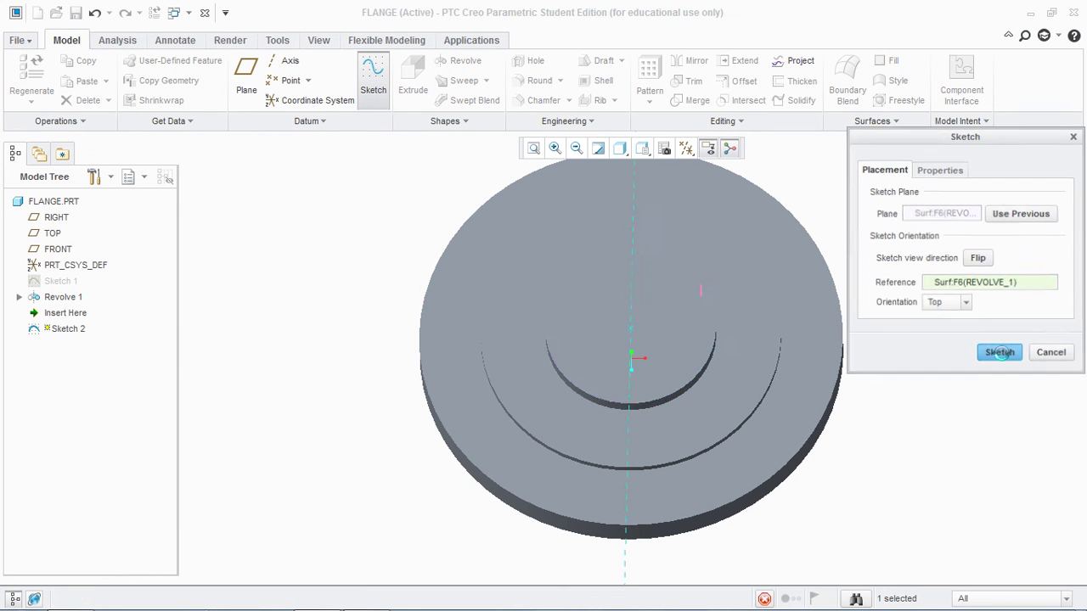
pyautogui.click(686, 148)
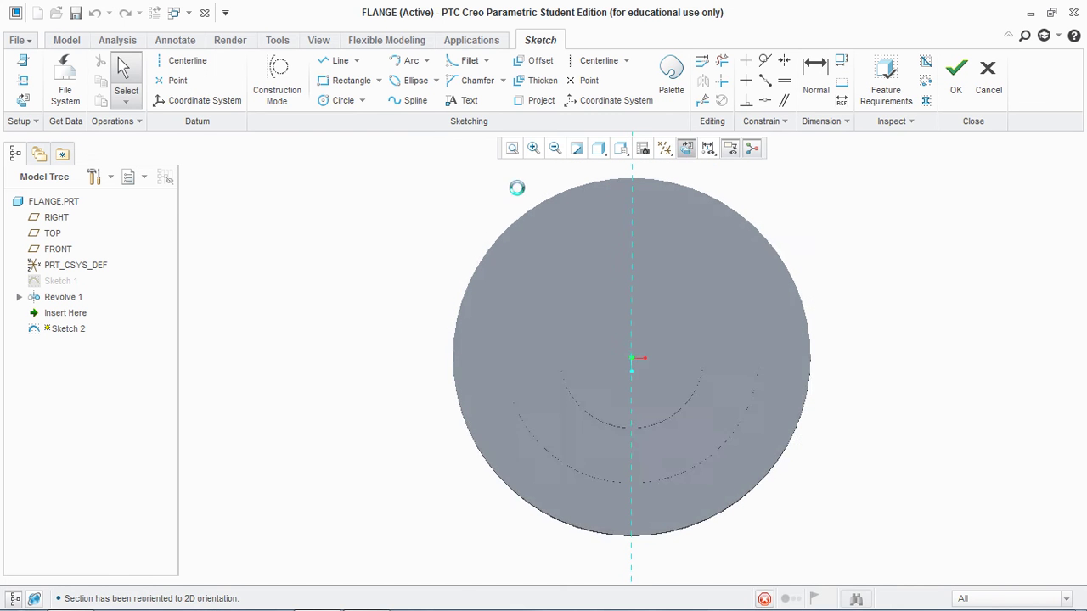
pyautogui.click(23, 80)
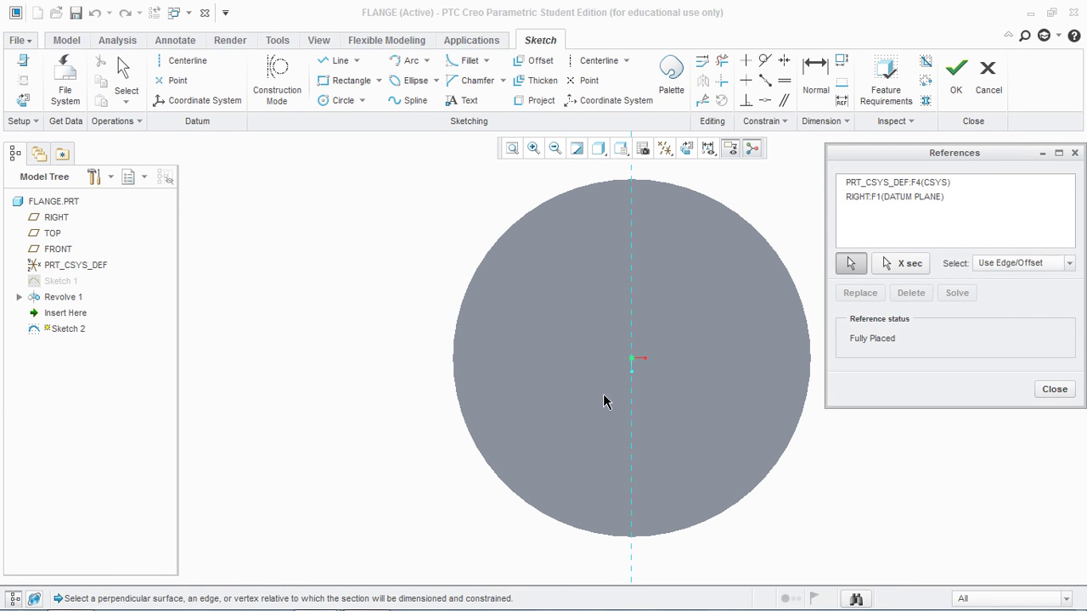
pyautogui.click(589, 417)
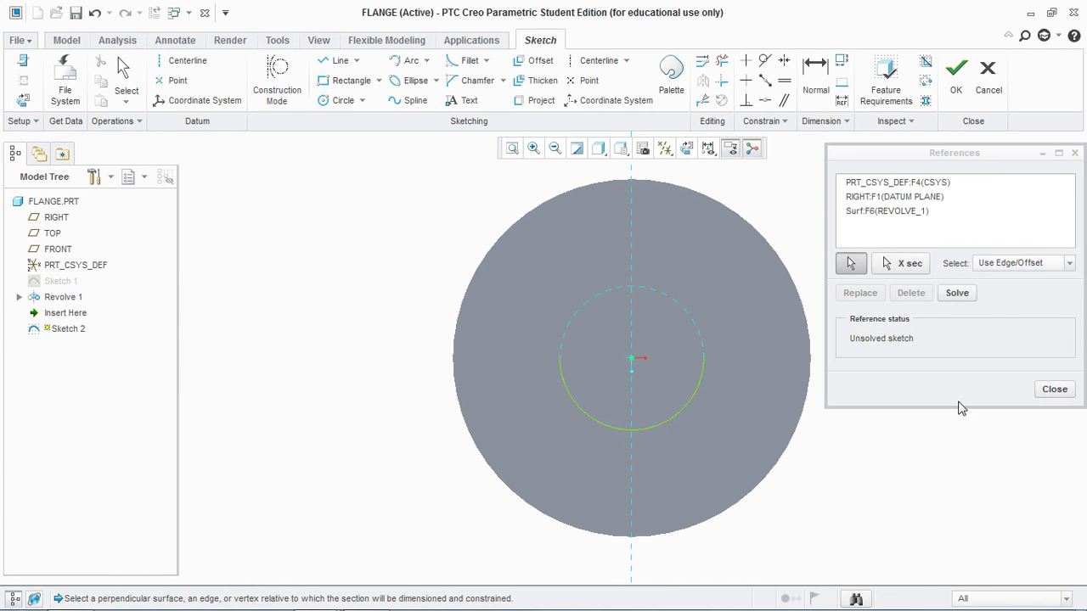
pyautogui.click(1055, 389)
# Step: Draw a circle centred at the origin, set its diameter to 39, and finish Sketch 2
pyautogui.click(340, 100)
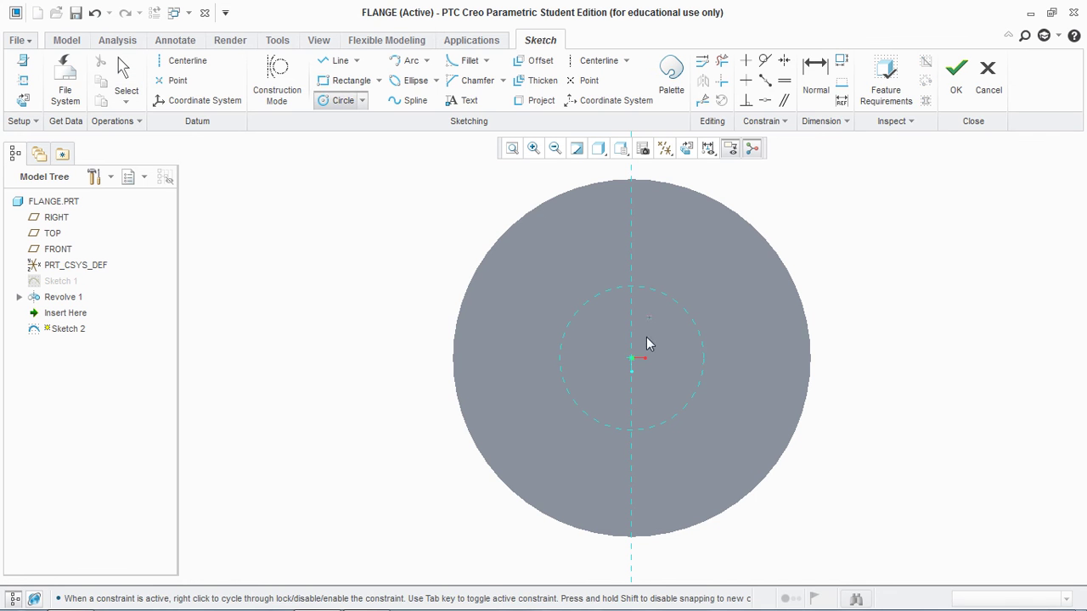
pyautogui.click(631, 358)
pyautogui.click(620, 406)
pyautogui.middleClick(618, 406)
pyautogui.click(565, 319)
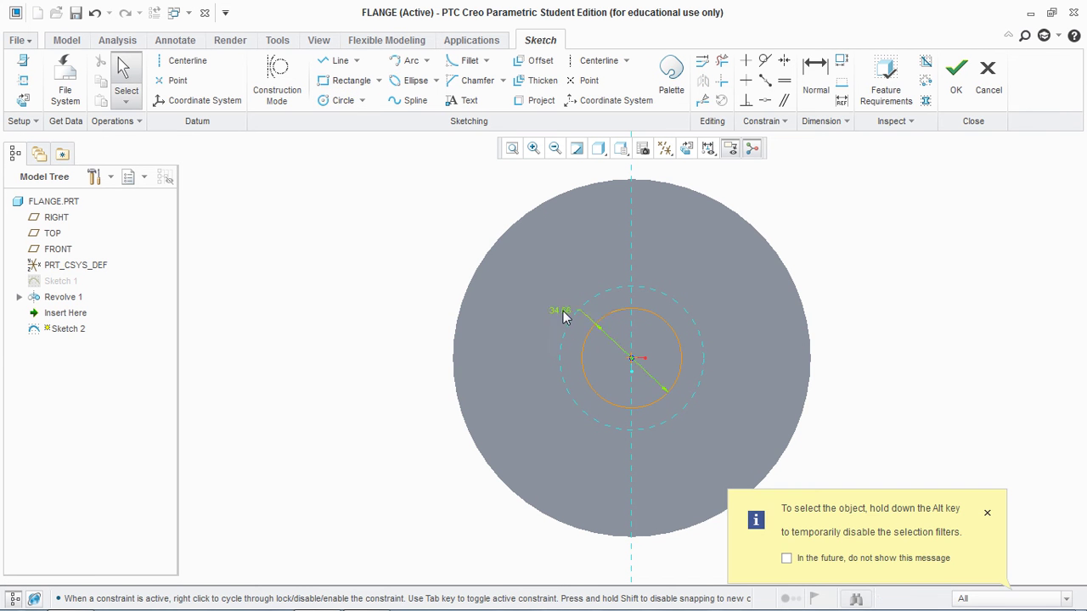
pyautogui.doubleClick(563, 311)
pyautogui.write('3')
pyautogui.click(956, 85)
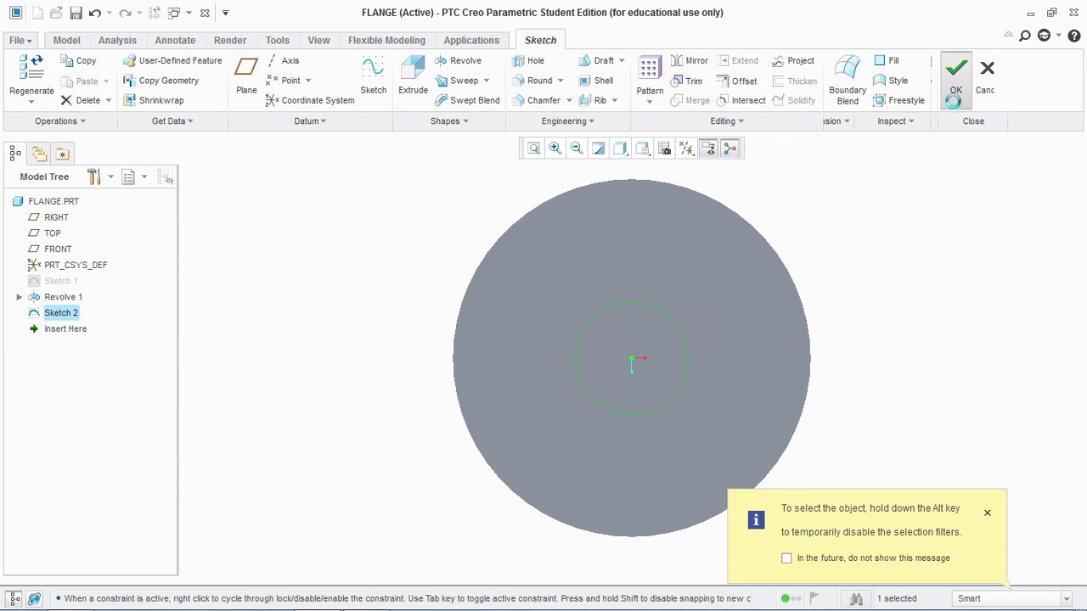
pyautogui.click(407, 89)
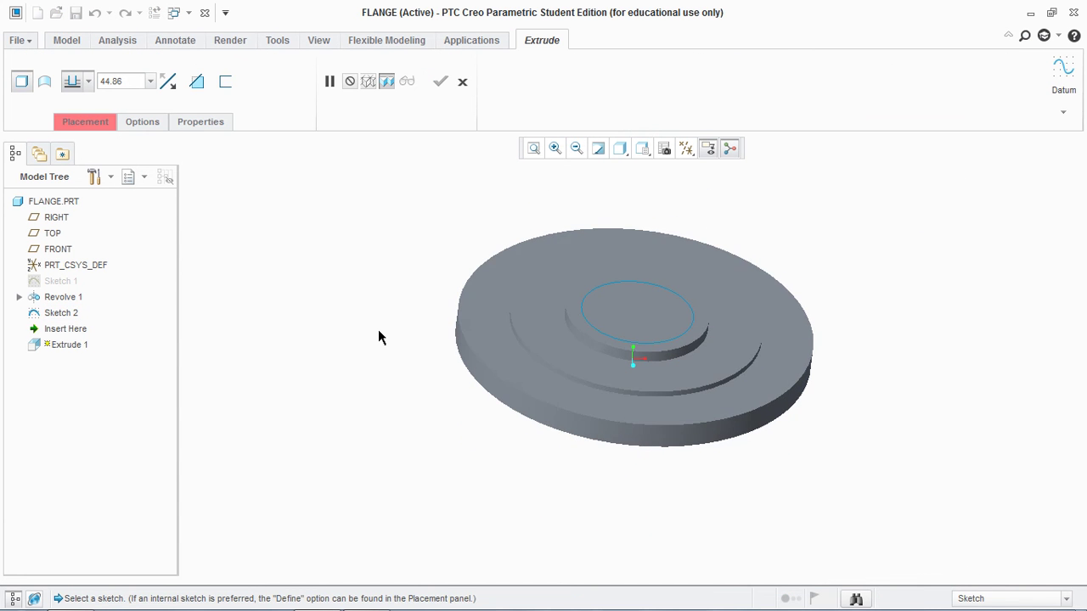
# Step: Extrude the 39 circle as a remove-material cut through the flange's centre
pyautogui.click(602, 337)
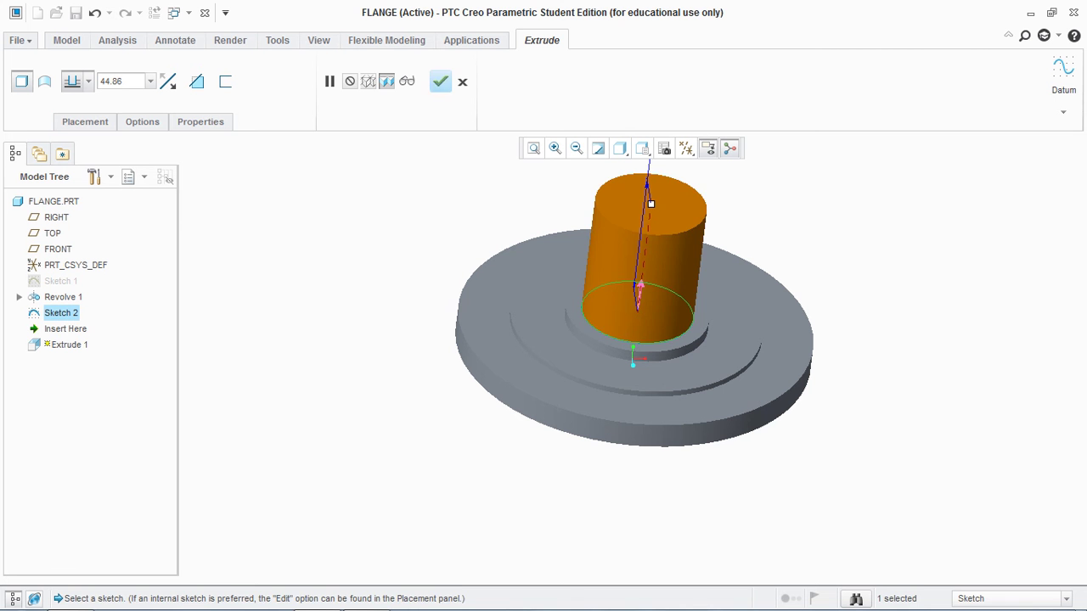
pyautogui.click(641, 283)
pyautogui.click(543, 123)
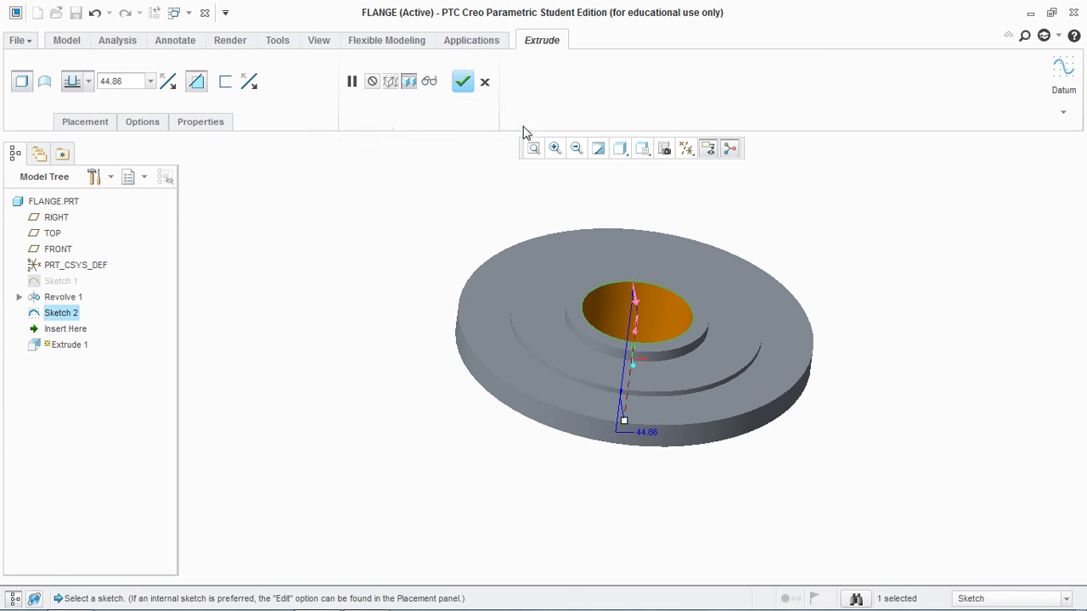
pyautogui.click(462, 82)
pyautogui.moveTo(337, 345); pyautogui.dragTo(374, 258, button='middle')
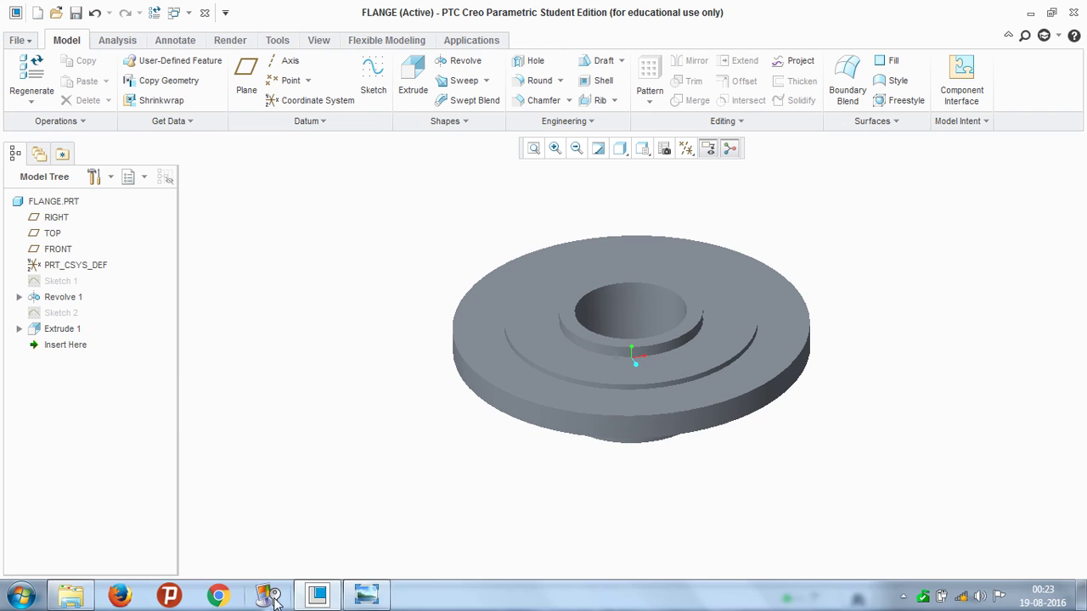
pyautogui.click(366, 595)
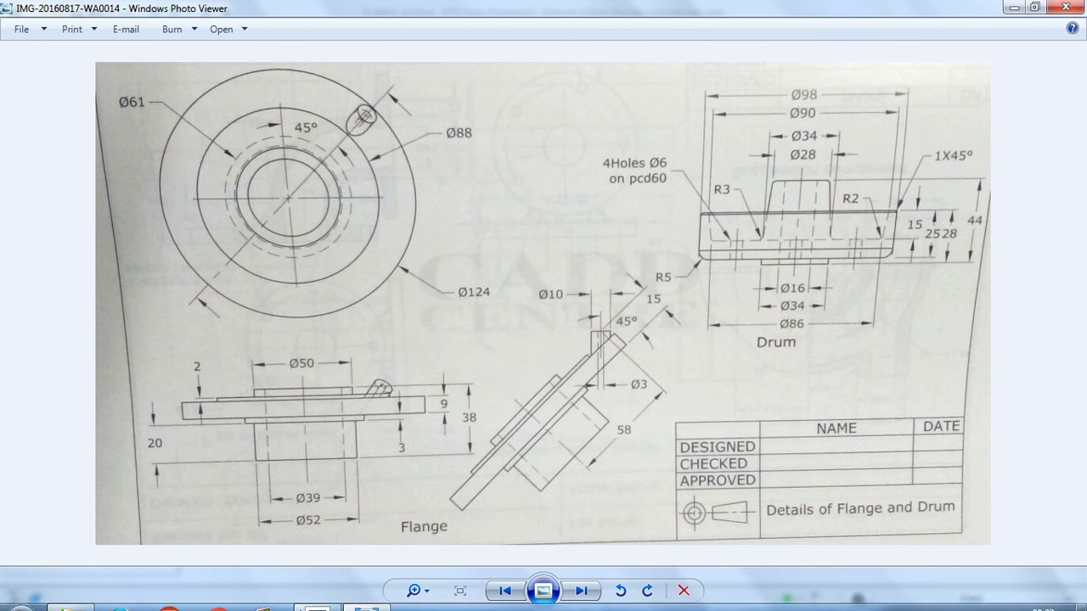
# Step: Start Sketch 3 on a datum plane, viewed straight on
pyautogui.moveTo(301, 603)
pyautogui.click(337, 599)
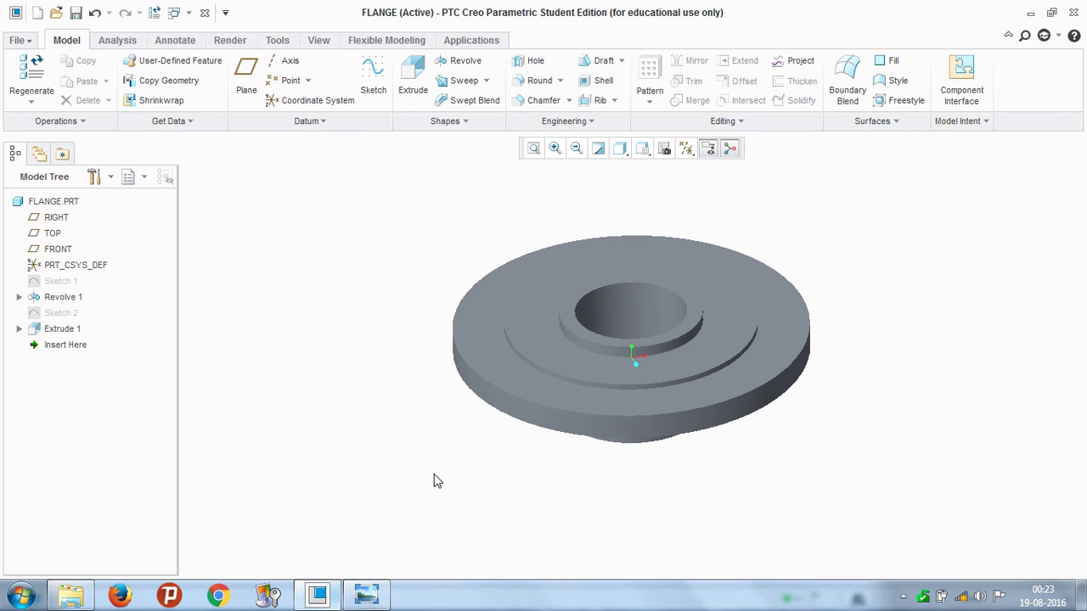
pyautogui.click(372, 76)
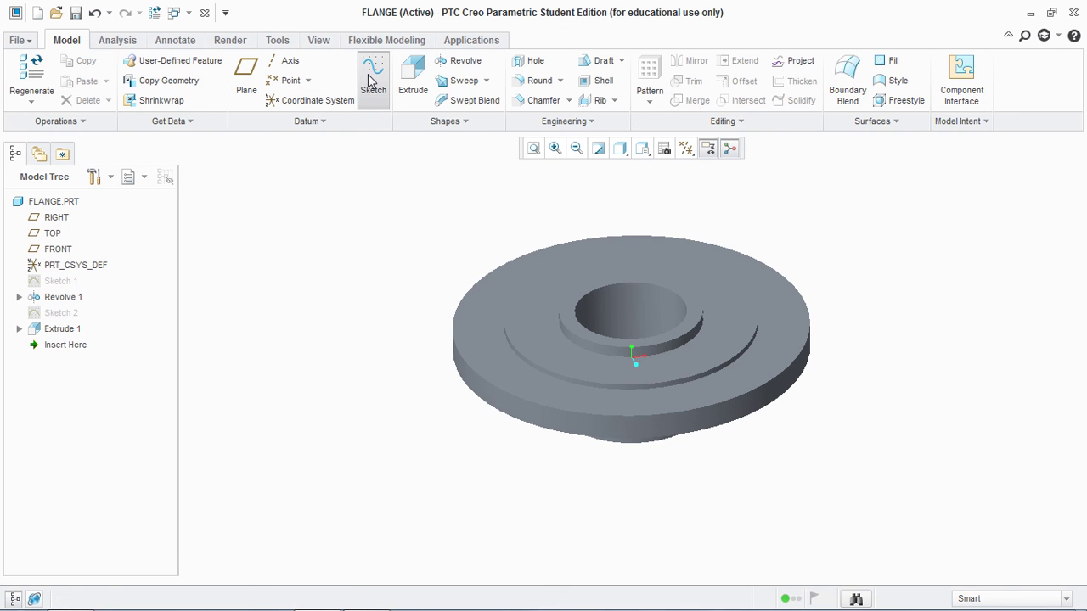
pyautogui.click(97, 249)
pyautogui.click(999, 352)
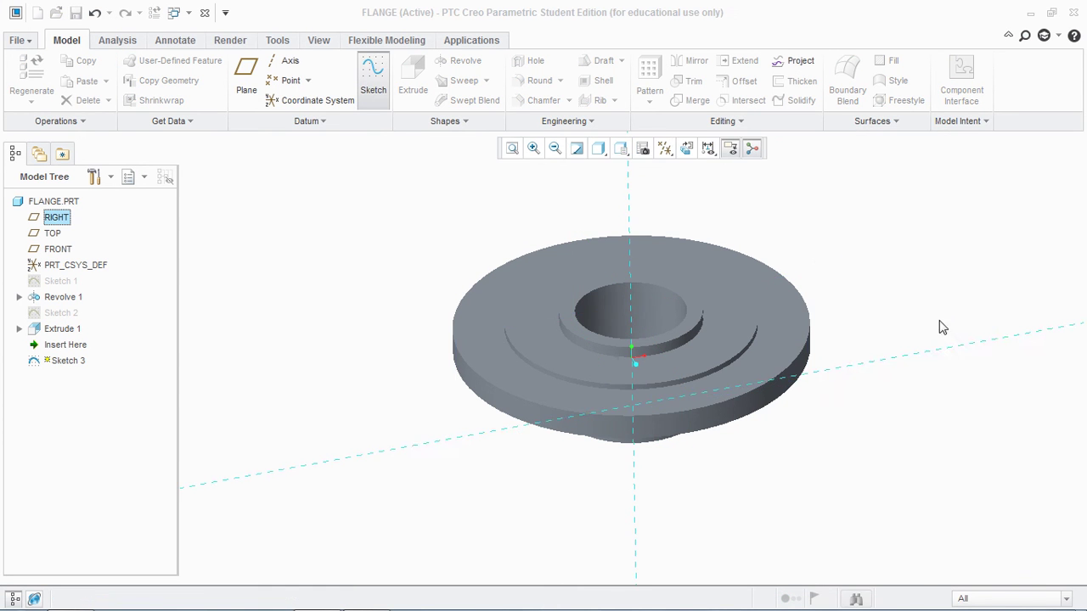
pyautogui.click(684, 150)
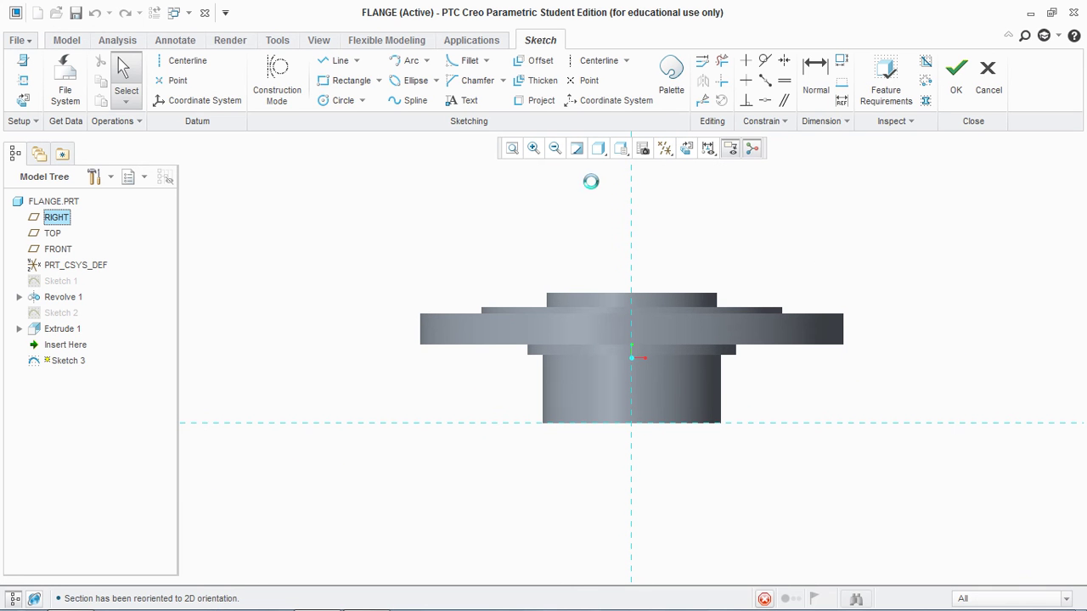
# Step: Draw a single line beside the flange rim and add flange faces as sketch references
pyautogui.click(341, 63)
pyautogui.click(815, 297)
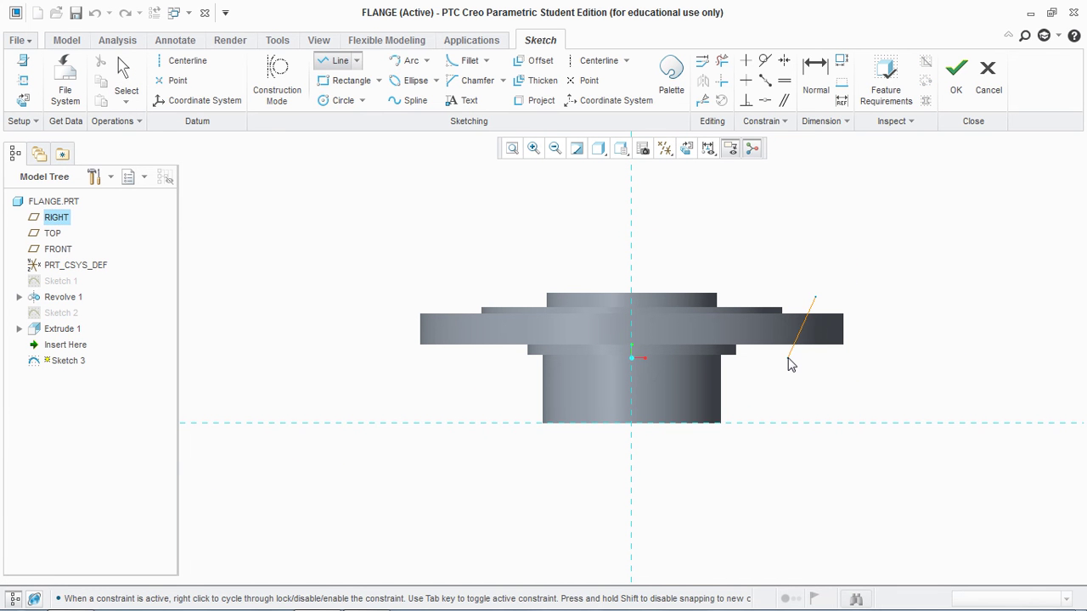
pyautogui.click(787, 359)
pyautogui.middleClick(827, 281)
pyautogui.scroll(3, 812, 332)
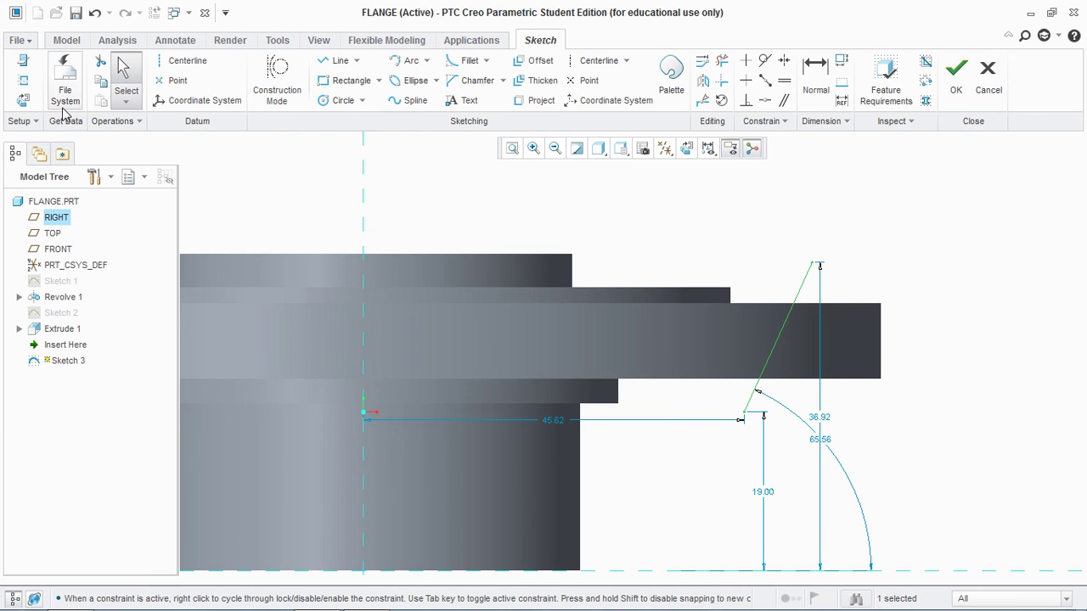
pyautogui.click(23, 80)
pyautogui.click(766, 309)
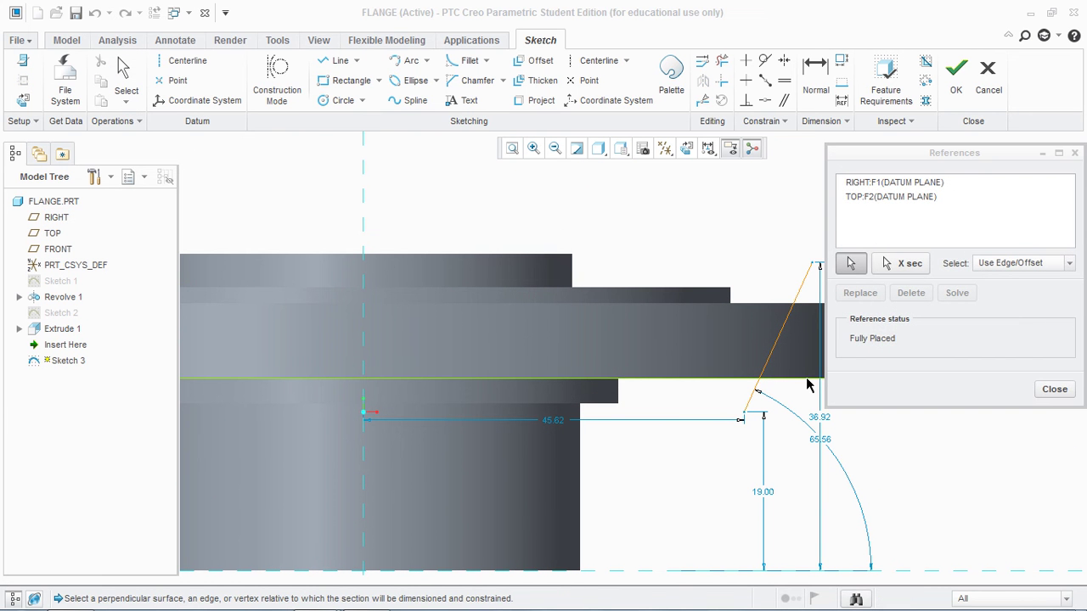
pyautogui.click(766, 309)
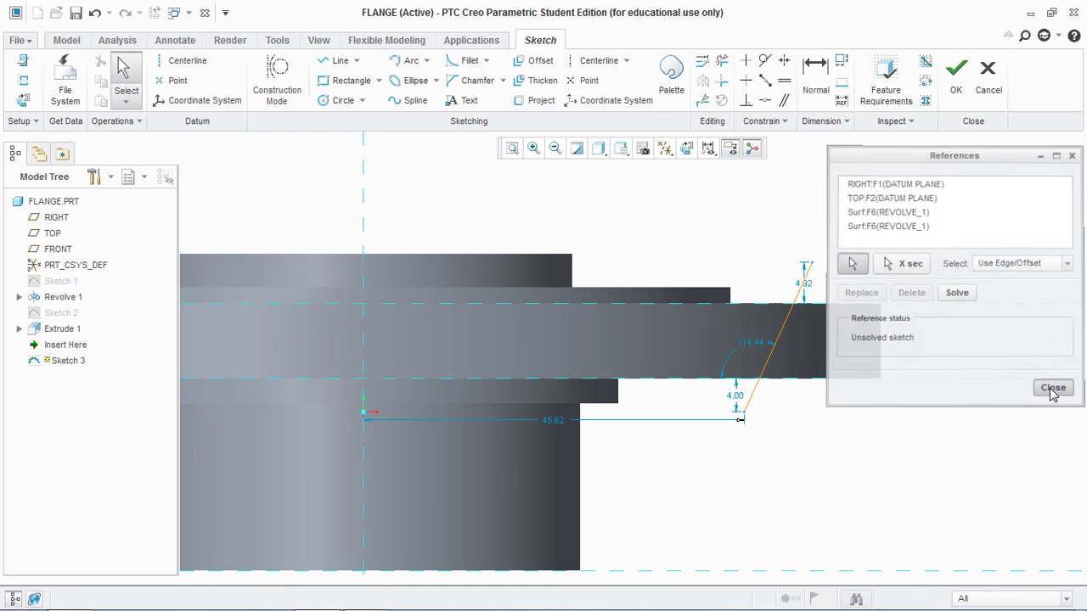
pyautogui.click(1055, 389)
# Step: Dimension the line's top 15 high and make its lower end coincident with the flange face
pyautogui.press('d')
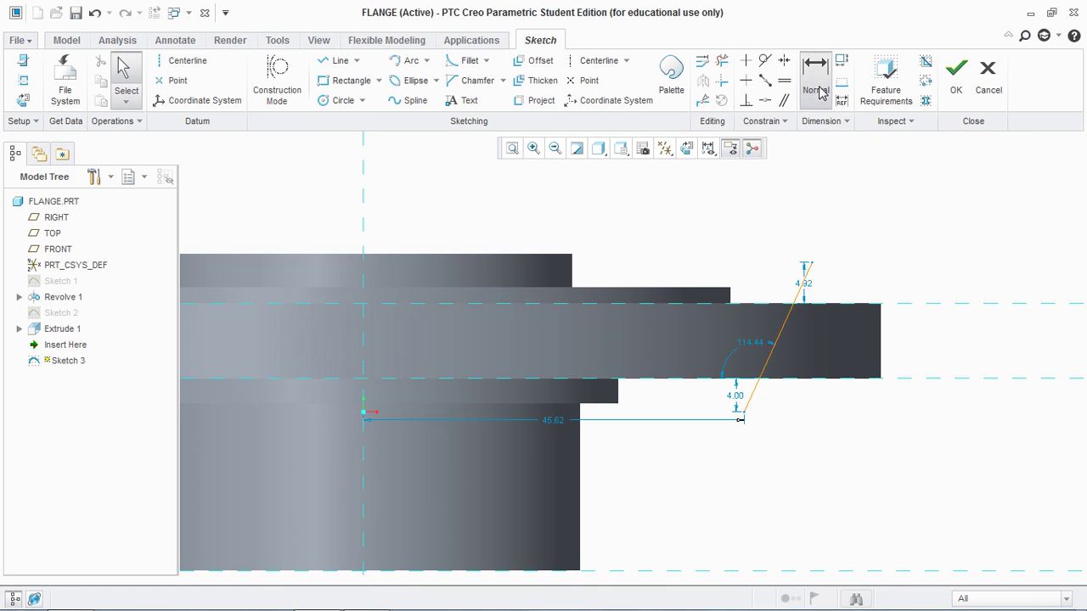
pyautogui.click(823, 378)
pyautogui.middleClick(913, 326)
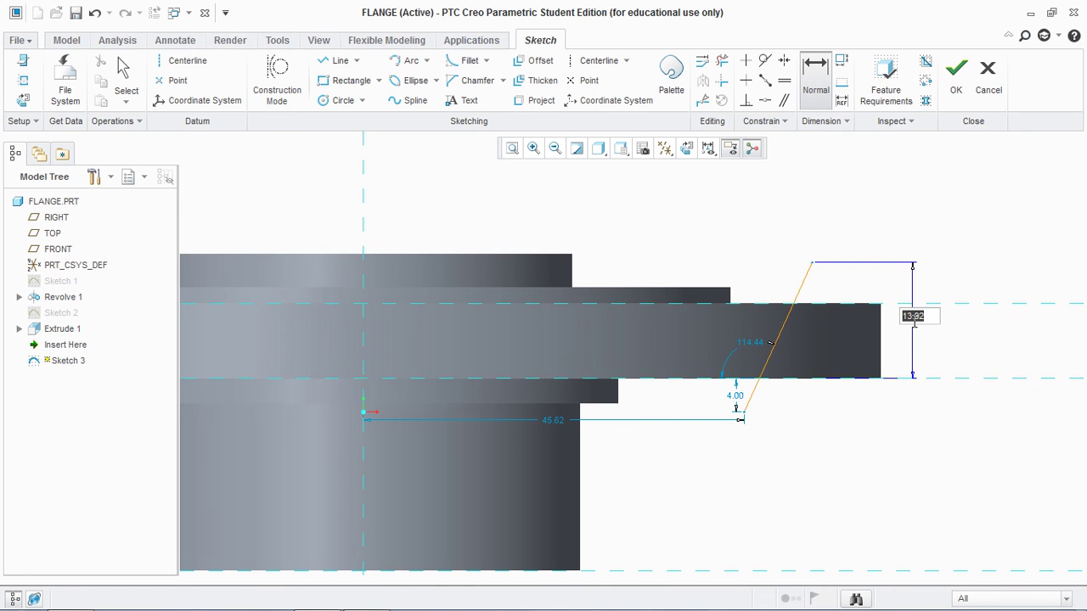
pyautogui.write('15')
pyautogui.press('Return')
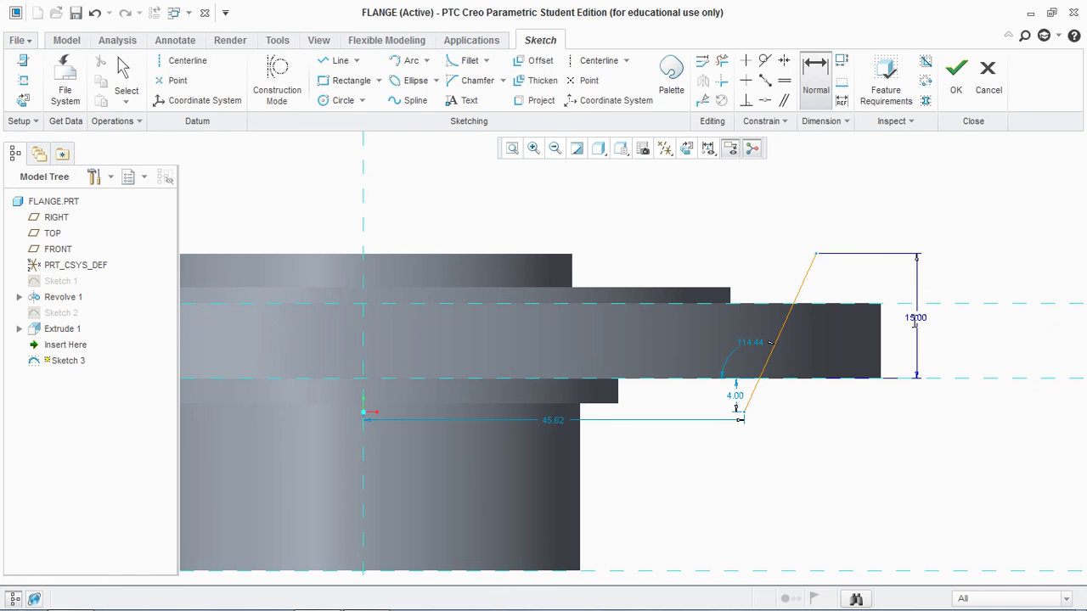
pyautogui.middleClick(914, 323)
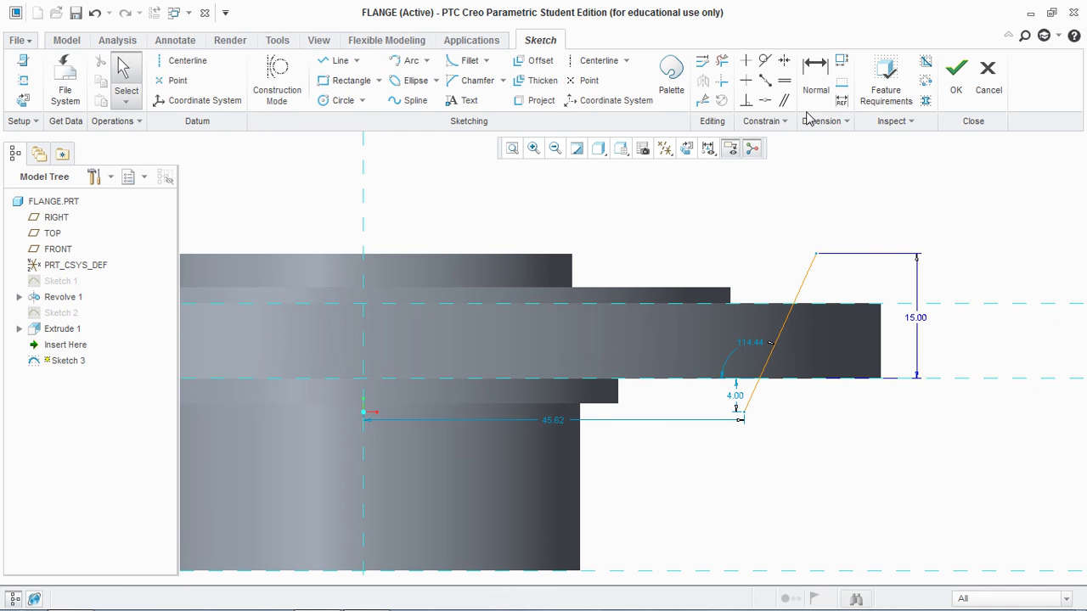
pyautogui.click(764, 101)
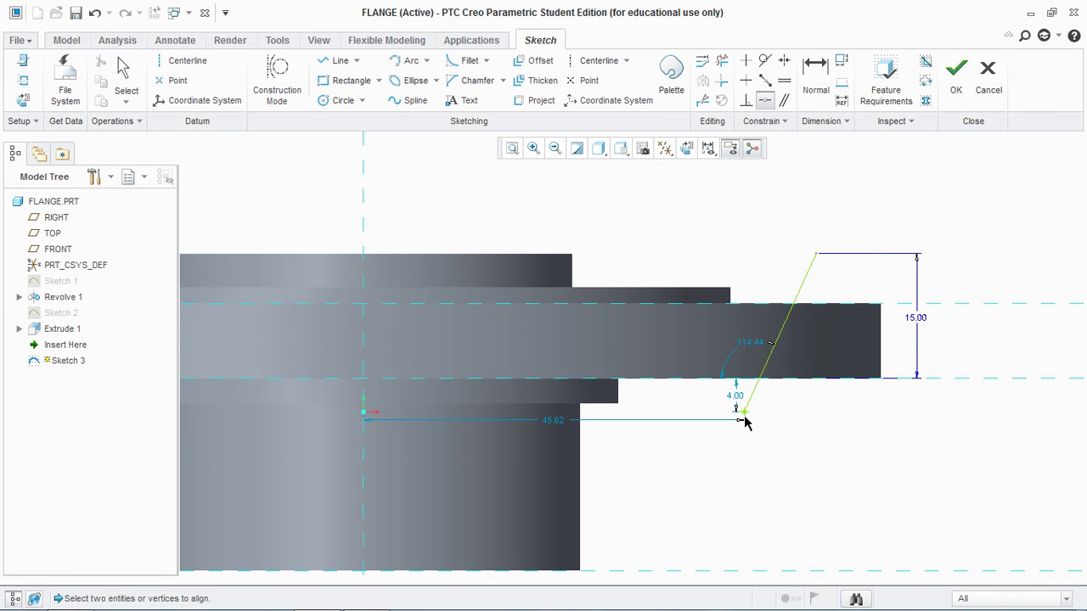
pyautogui.click(742, 419)
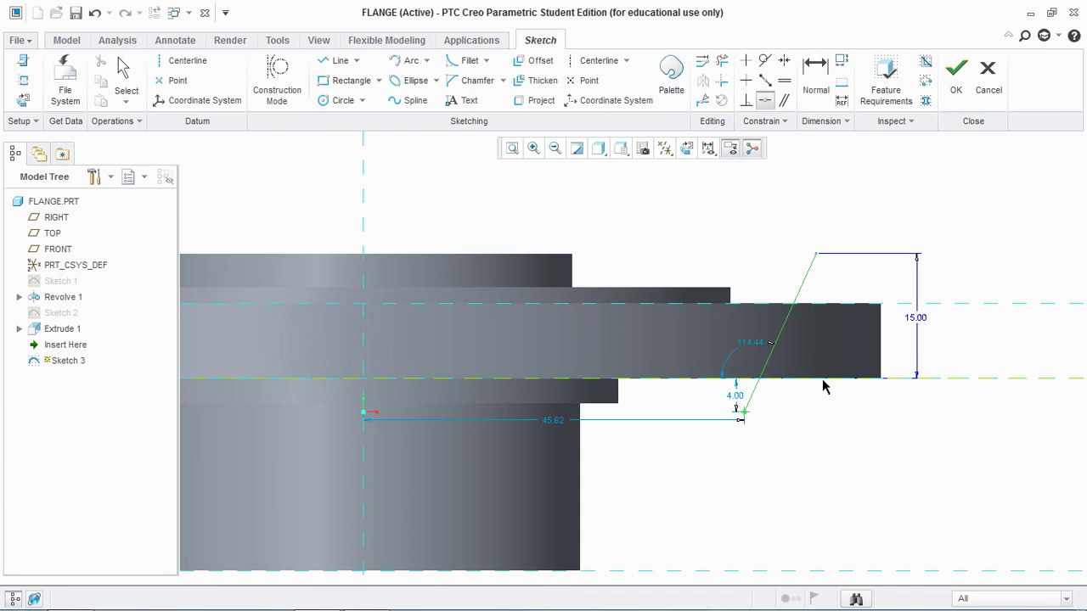
pyautogui.click(823, 386)
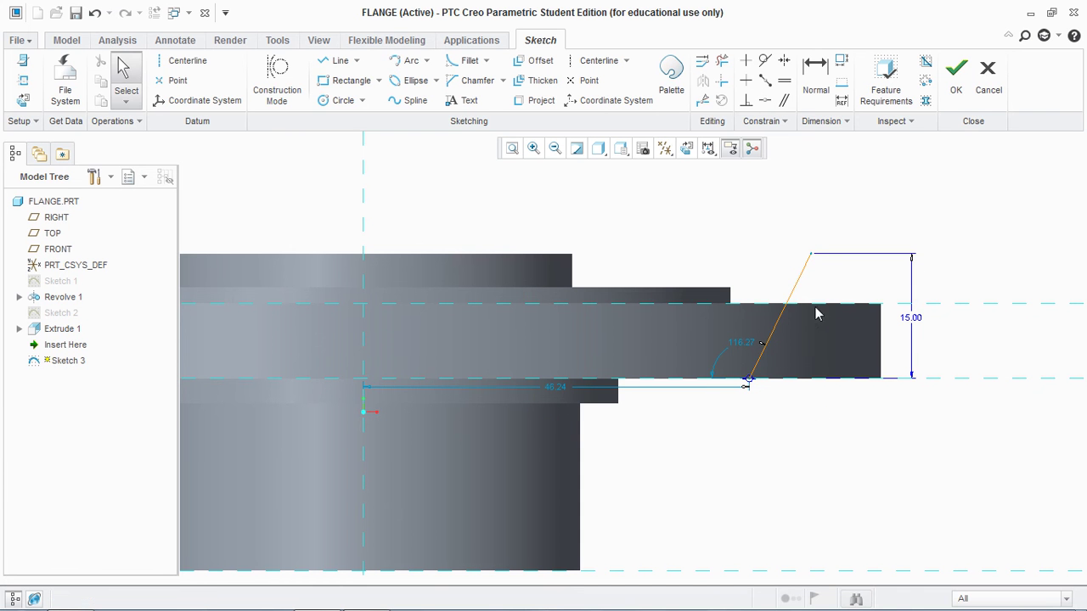
# Step: Set the line at 45° with its top end 58 from the centreline, then finish Sketch 3
pyautogui.click(817, 85)
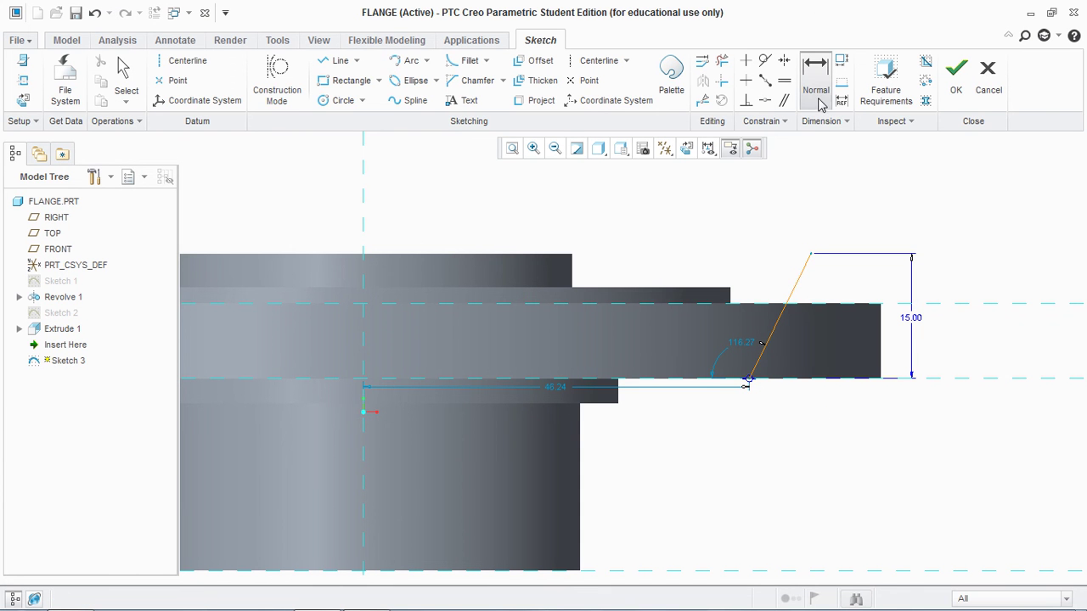
pyautogui.click(809, 304)
pyautogui.middleClick(812, 288)
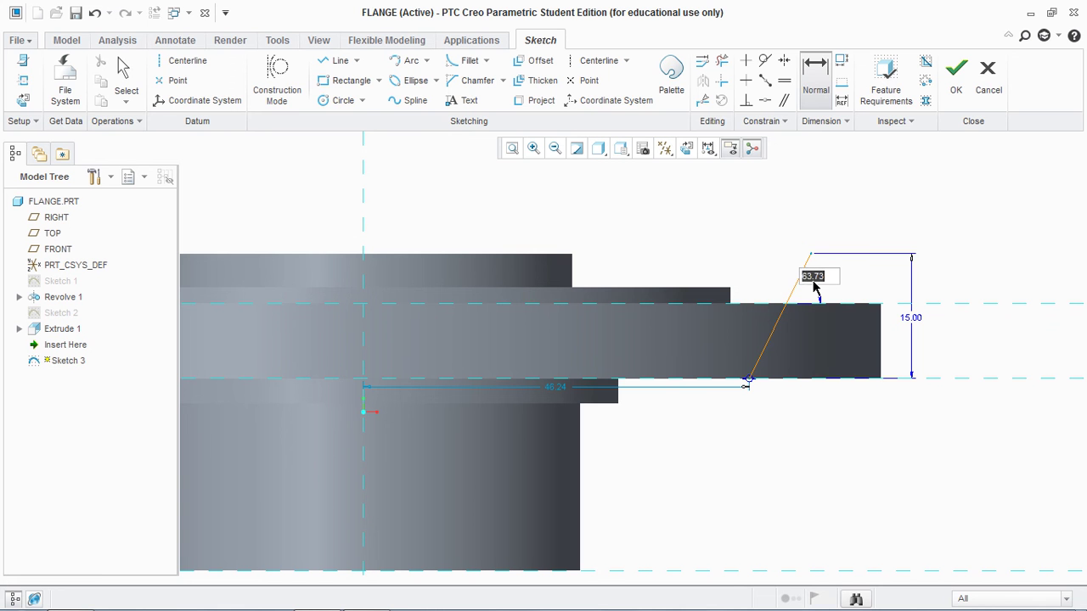
pyautogui.write('45')
pyautogui.press('Return')
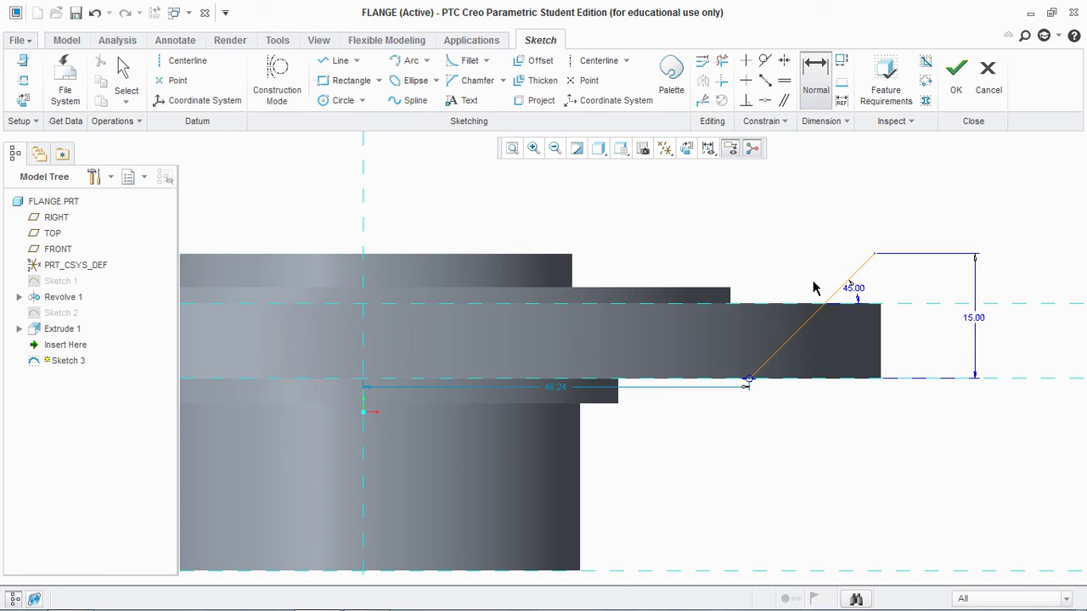
pyautogui.middleClick(806, 280)
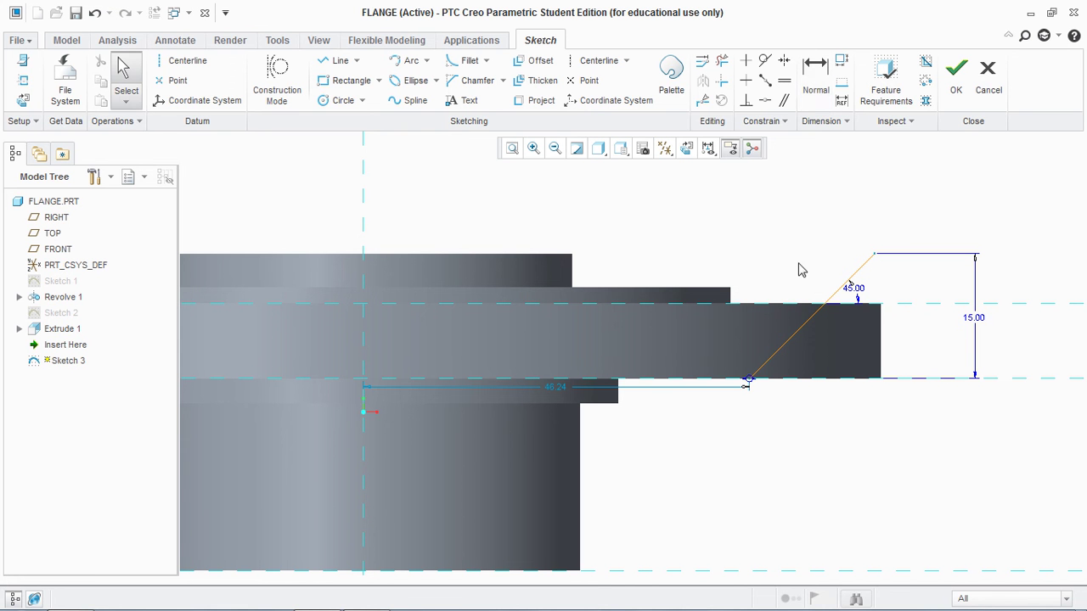
pyautogui.click(815, 85)
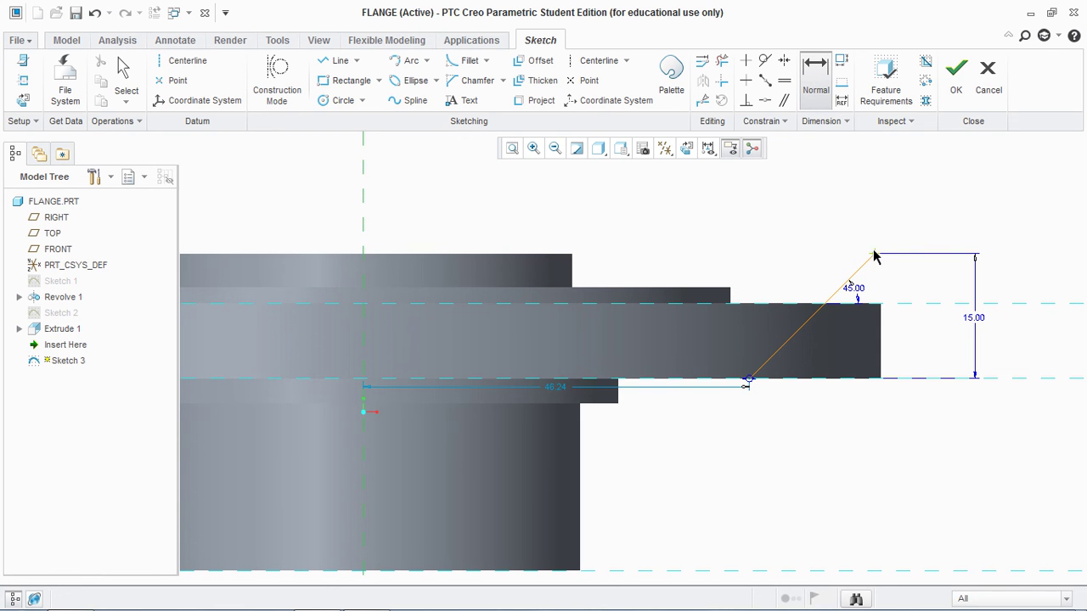
pyautogui.middleClick(657, 190)
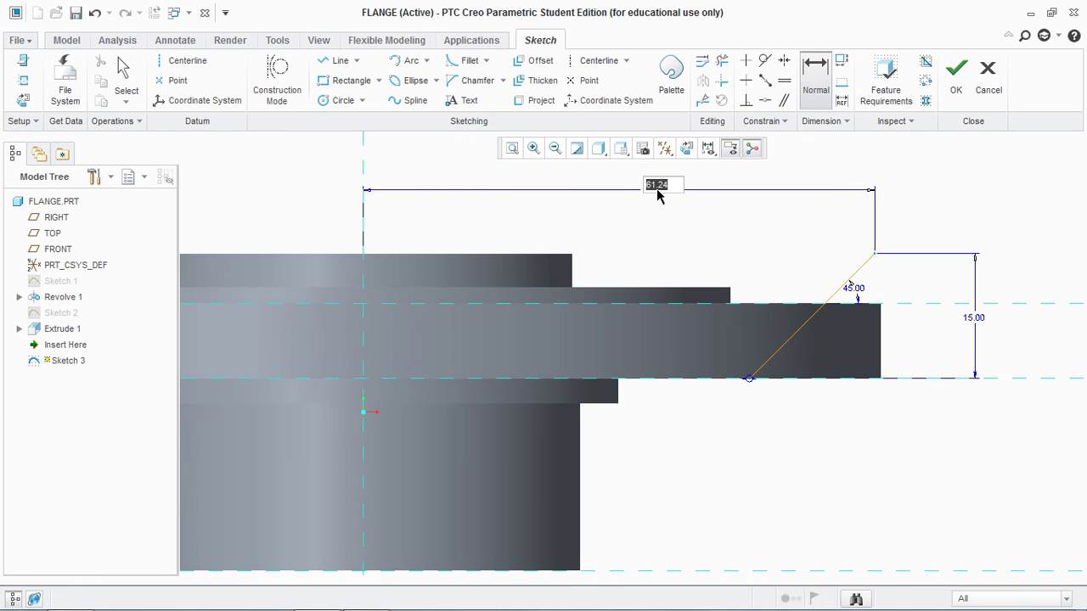
pyautogui.write('58')
pyautogui.press('Return')
pyautogui.middleClick(656, 194)
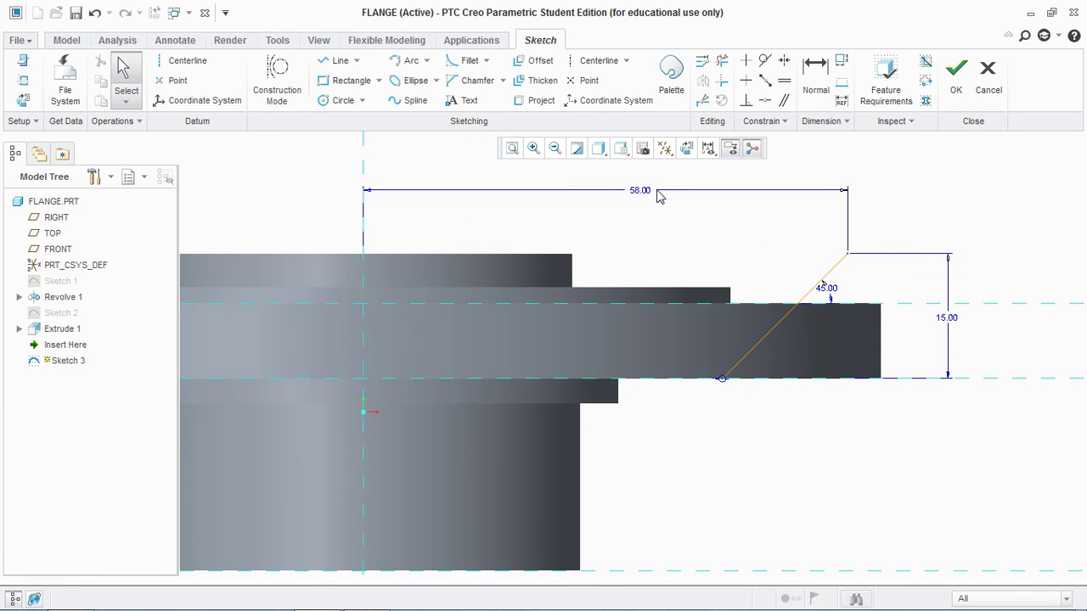
pyautogui.click(956, 78)
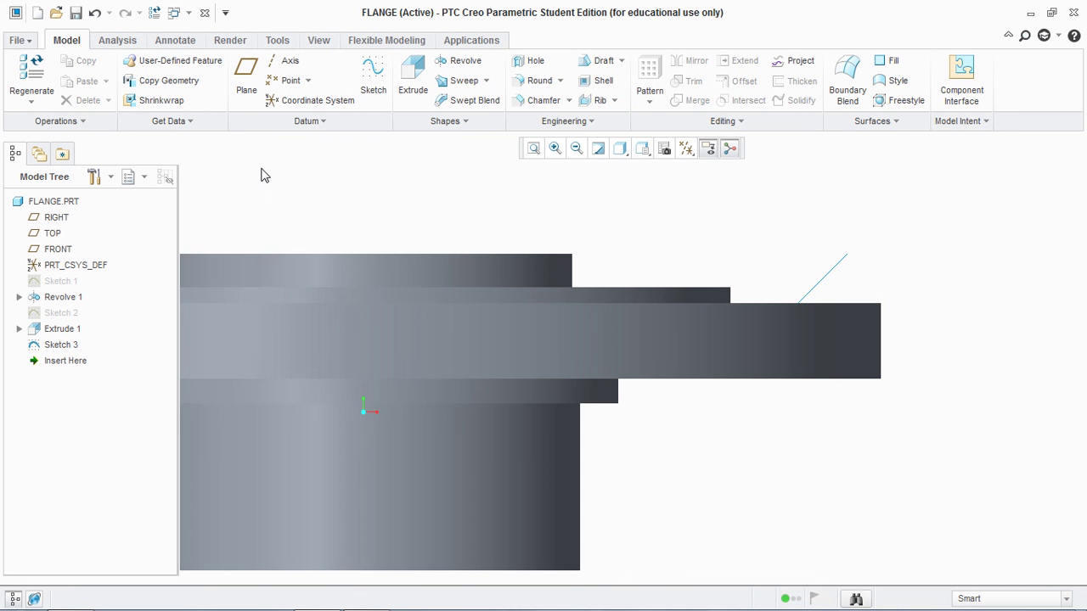
# Step: Create datum plane DTM1 through the line's end point, normal to the angled line
pyautogui.click(246, 87)
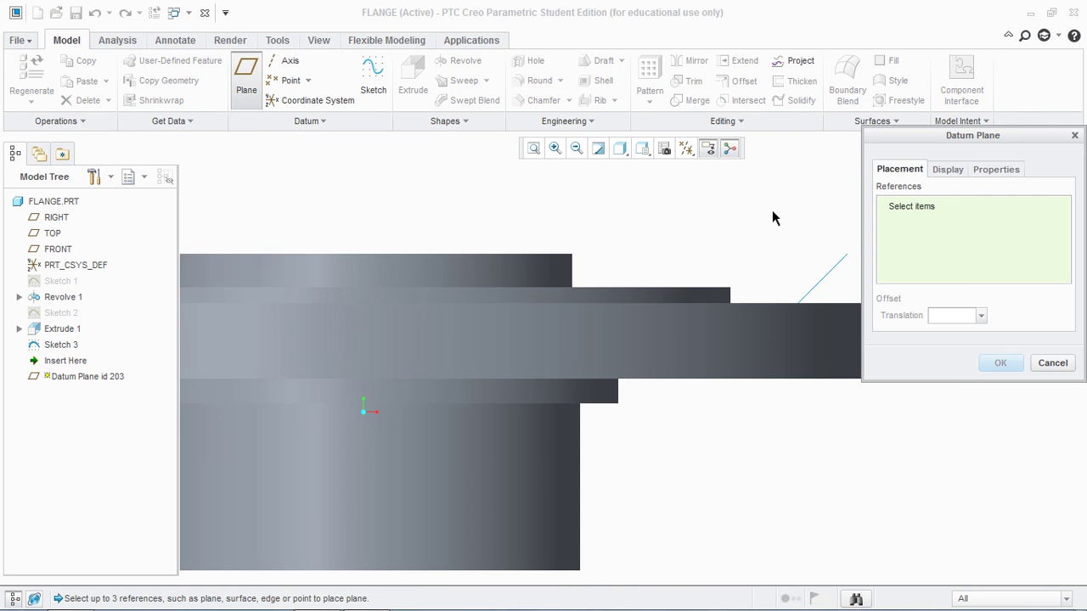
pyautogui.click(847, 256)
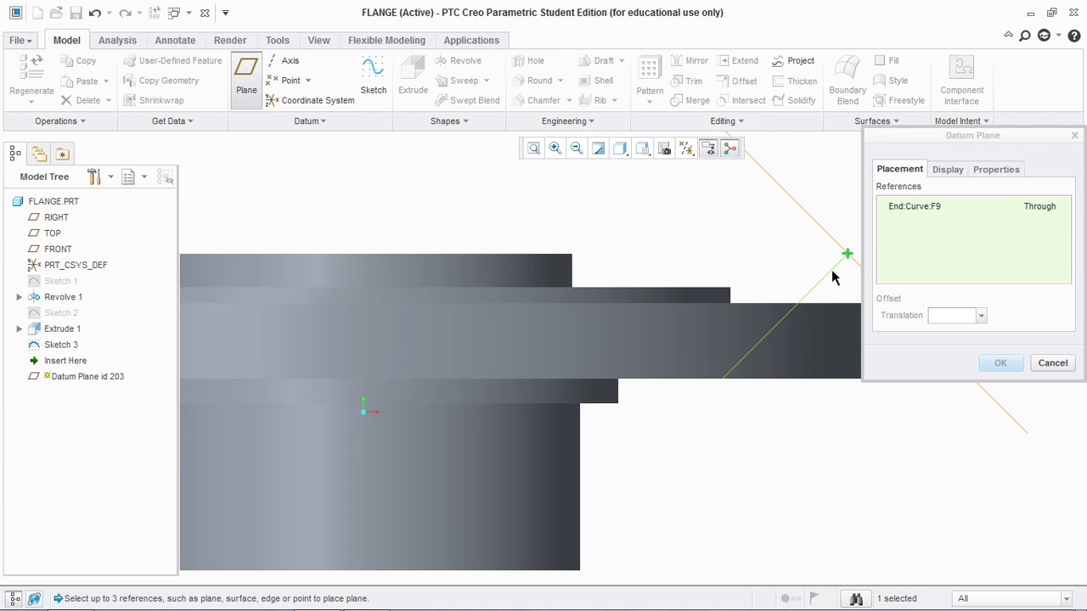
pyautogui.keyDown('ctrl'); pyautogui.click(834, 278); pyautogui.keyUp('ctrl')
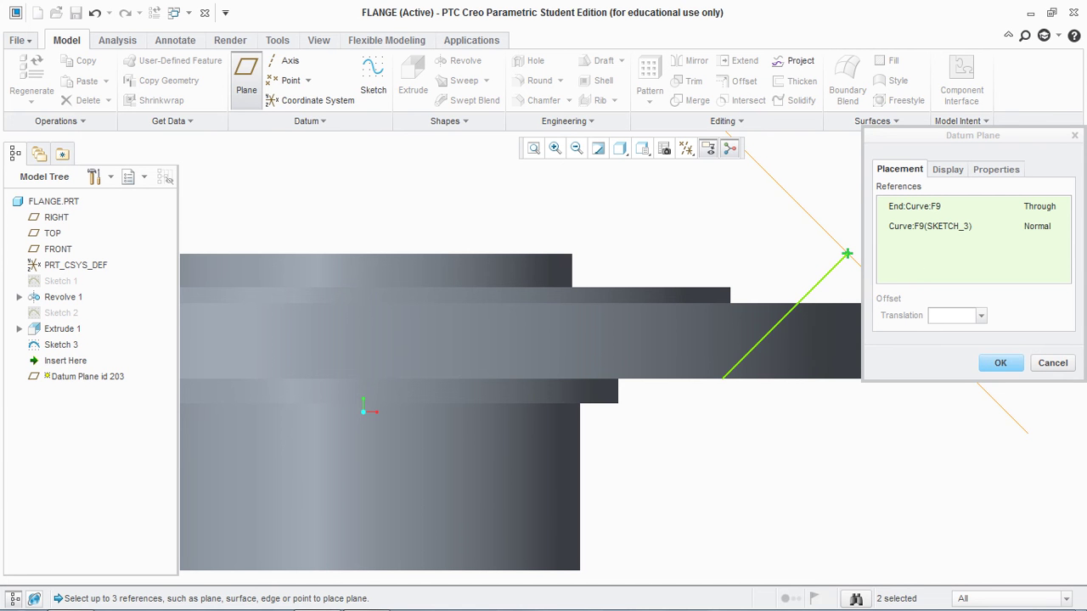
pyautogui.click(1001, 363)
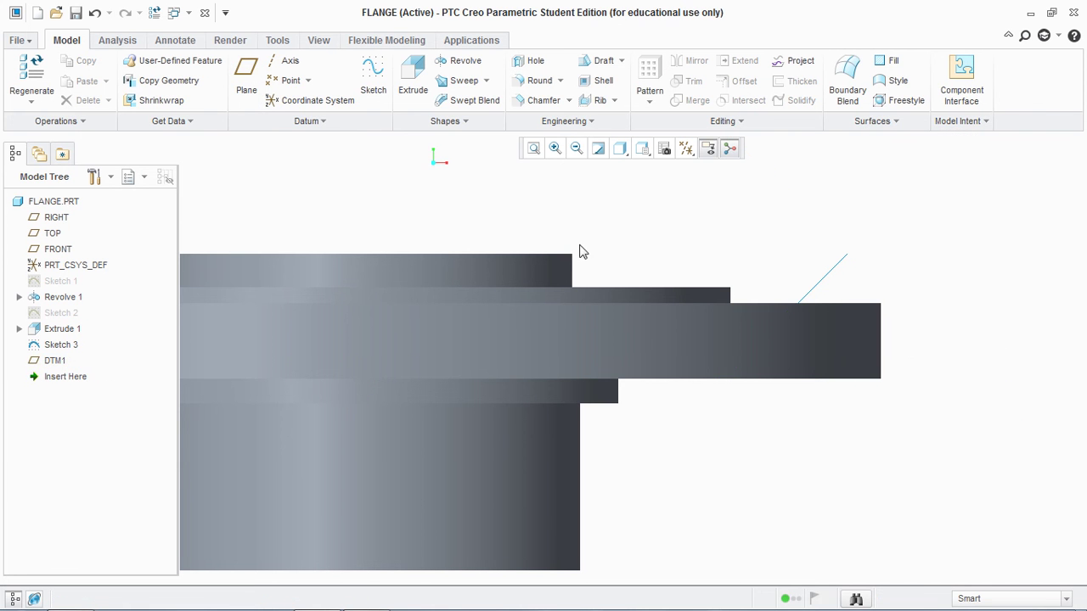
pyautogui.click(373, 78)
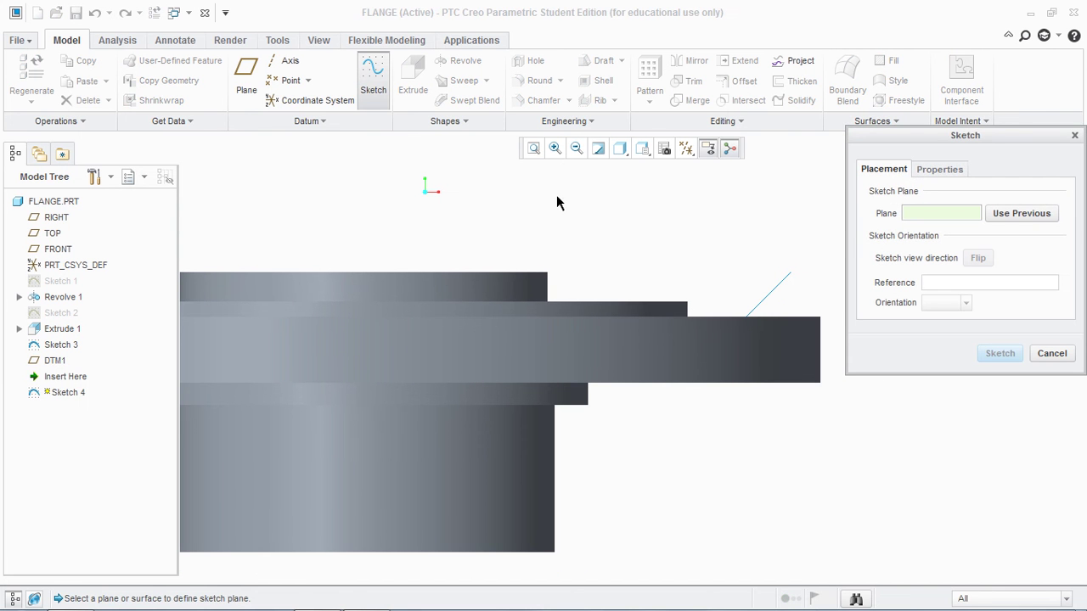
# Step: Start sketching on DTM1 and orbit the flange to an edge-on view
pyautogui.click(54, 360)
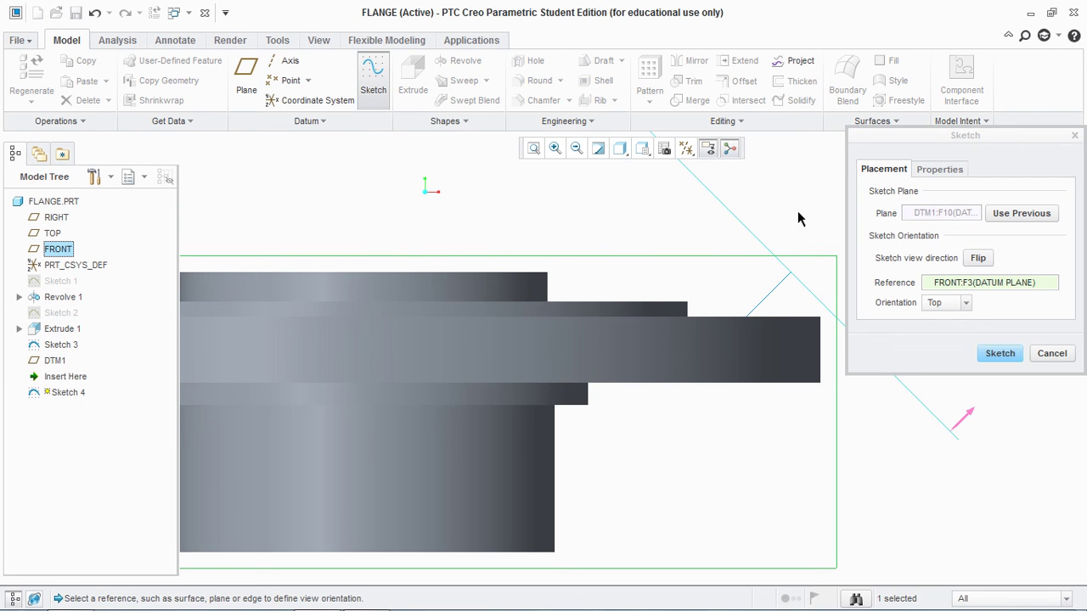
pyautogui.click(999, 353)
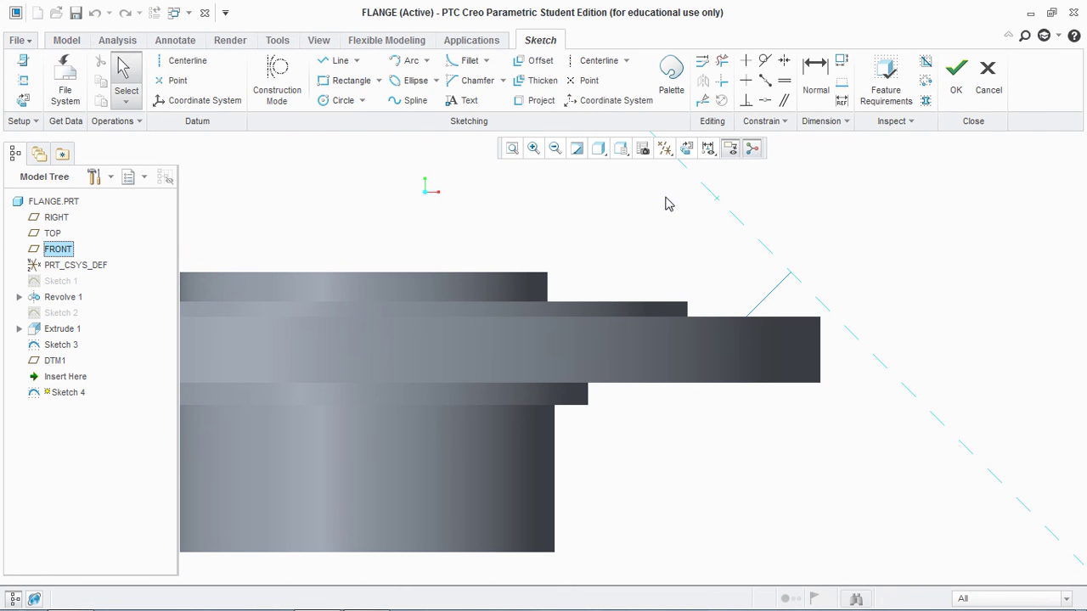
pyautogui.click(686, 151)
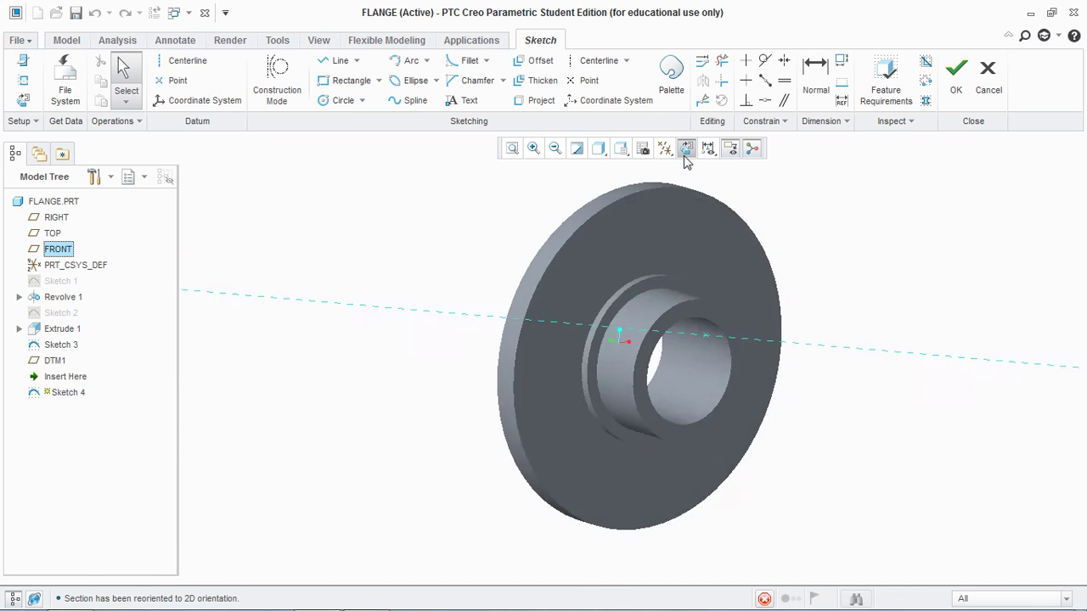
pyautogui.moveTo(488, 253); pyautogui.dragTo(574, 388, button='middle')
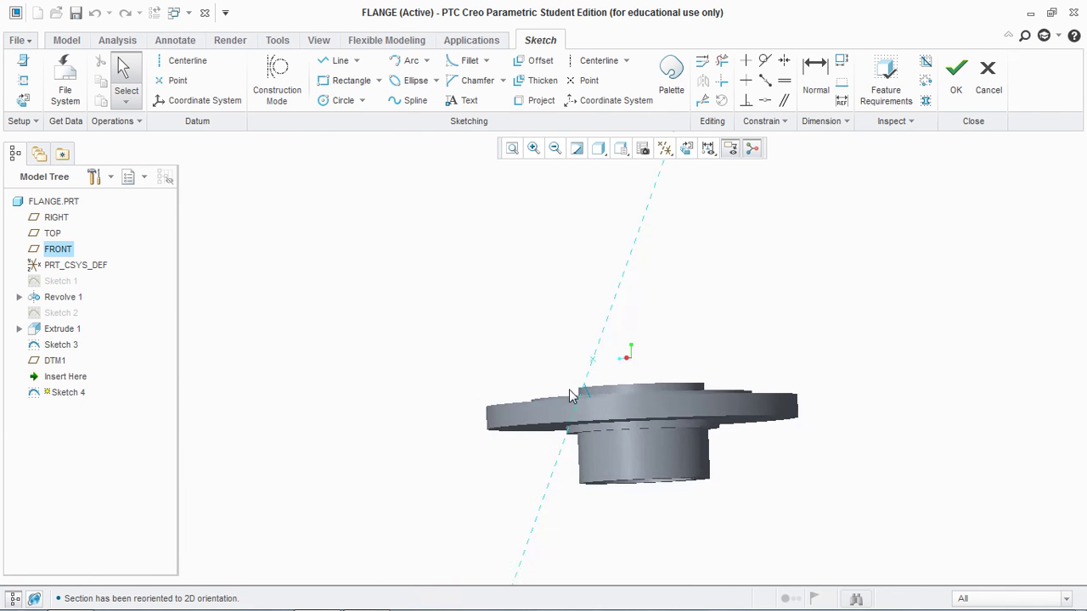
pyautogui.scroll(-5, 599, 390)
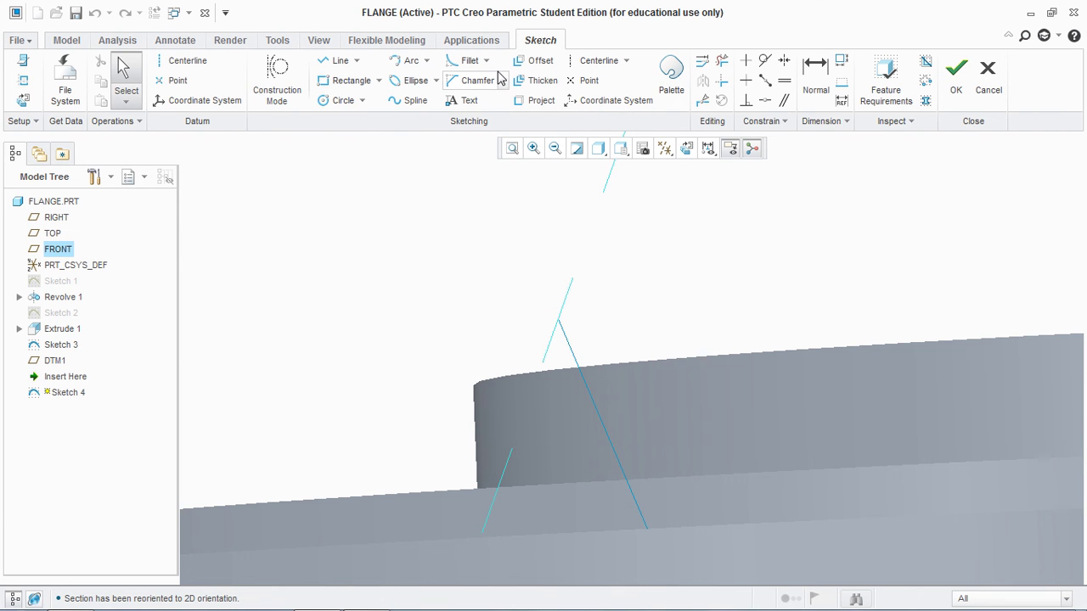
# Step: Draw a circle centred on the angled line's end with diameter 10 and finish Sketch 4
pyautogui.click(188, 83)
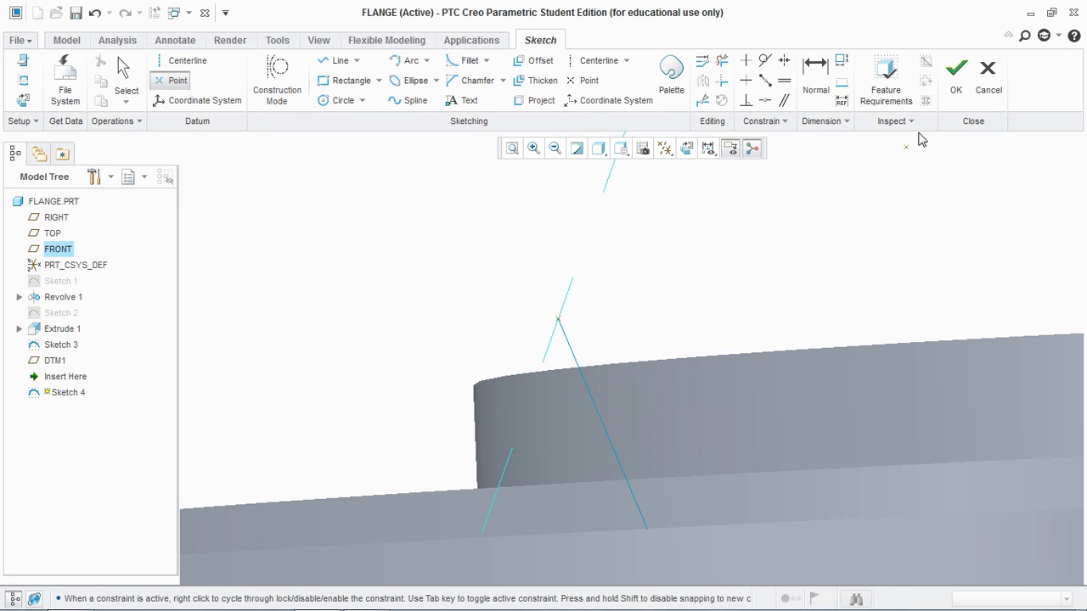
pyautogui.click(339, 100)
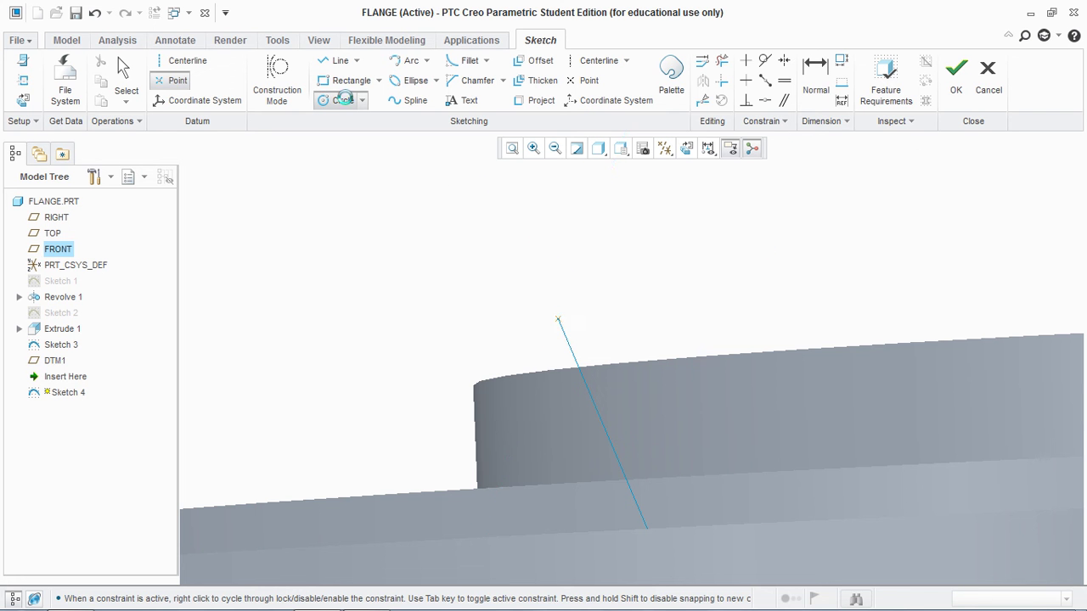
pyautogui.click(558, 320)
pyautogui.click(540, 356)
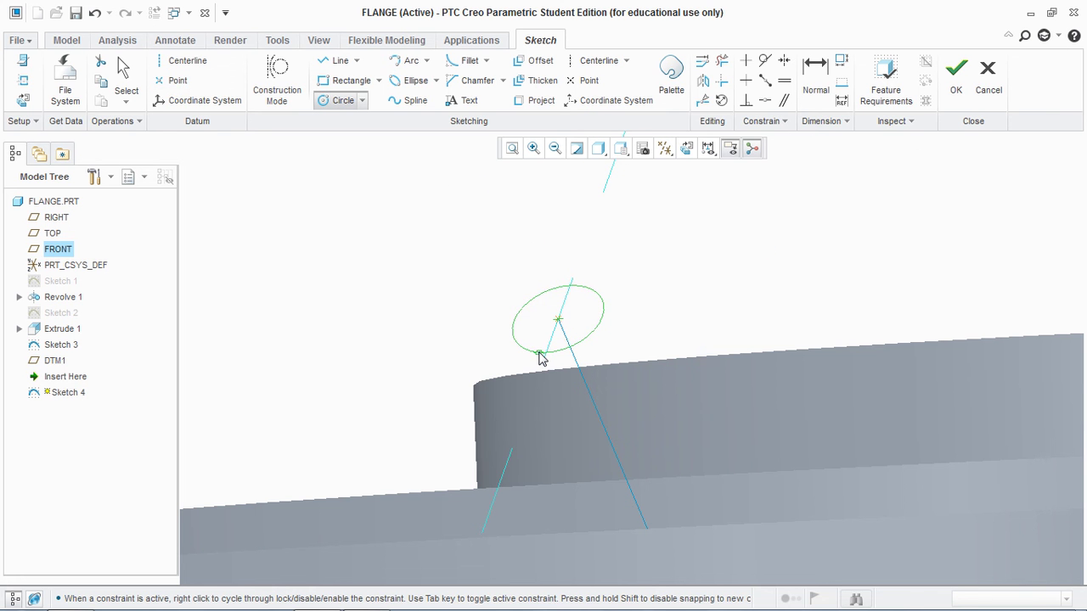
pyautogui.middleClick(540, 357)
pyautogui.doubleClick(512, 286)
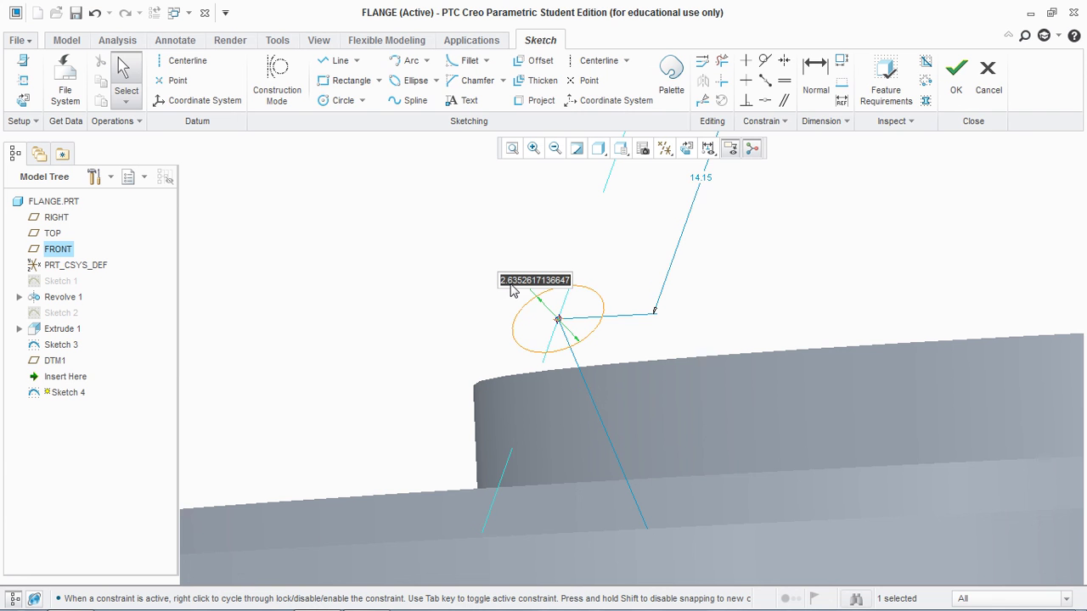
pyautogui.press('BackSpace')
pyautogui.write('10')
pyautogui.press('Return')
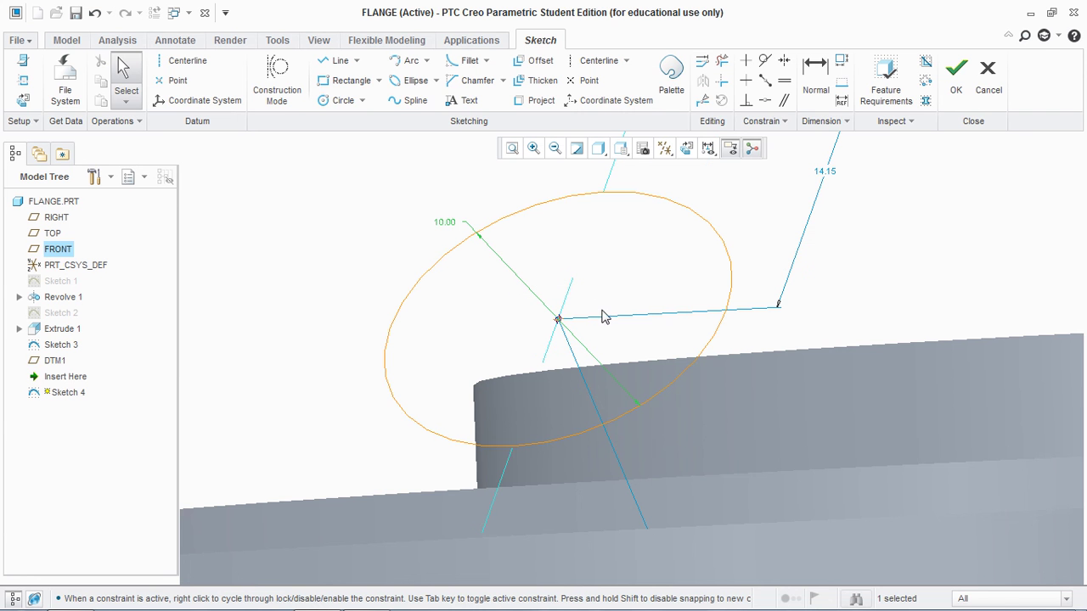
pyautogui.click(959, 85)
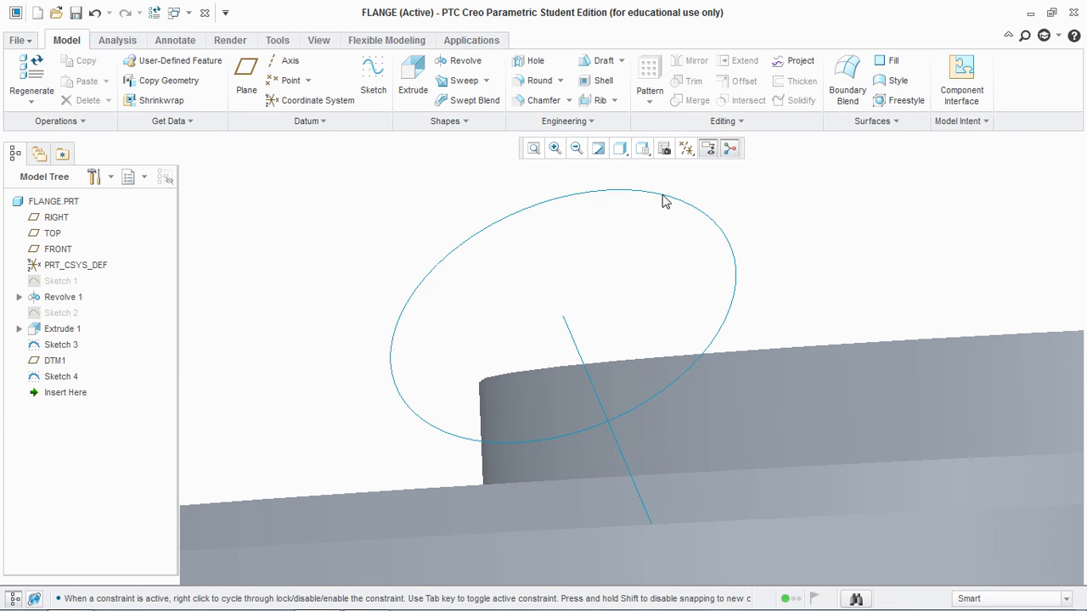
# Step: Extrude the 10 mm circle To Selected, ending at the flange's top face
pyautogui.click(412, 95)
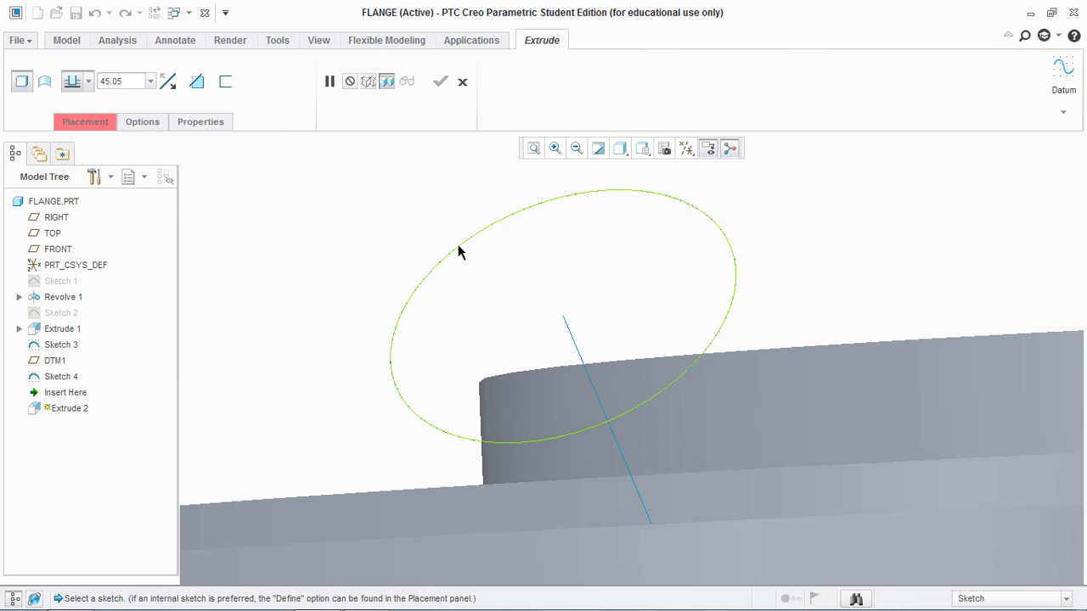
pyautogui.scroll(8, 415, 203)
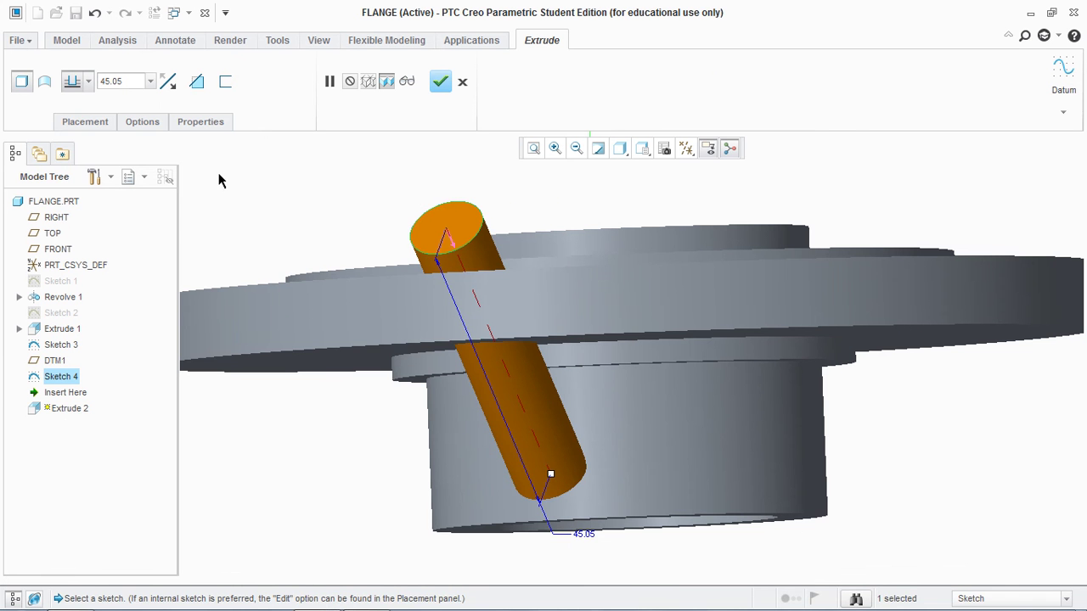
pyautogui.click(88, 81)
pyautogui.click(73, 196)
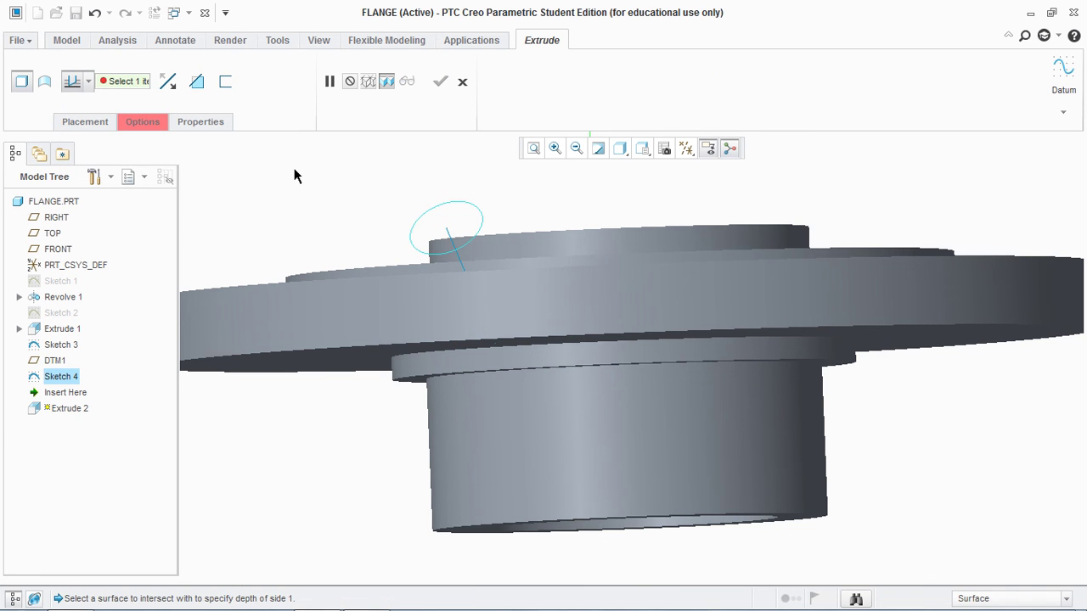
pyautogui.moveTo(318, 177); pyautogui.dragTo(301, 198, button='middle')
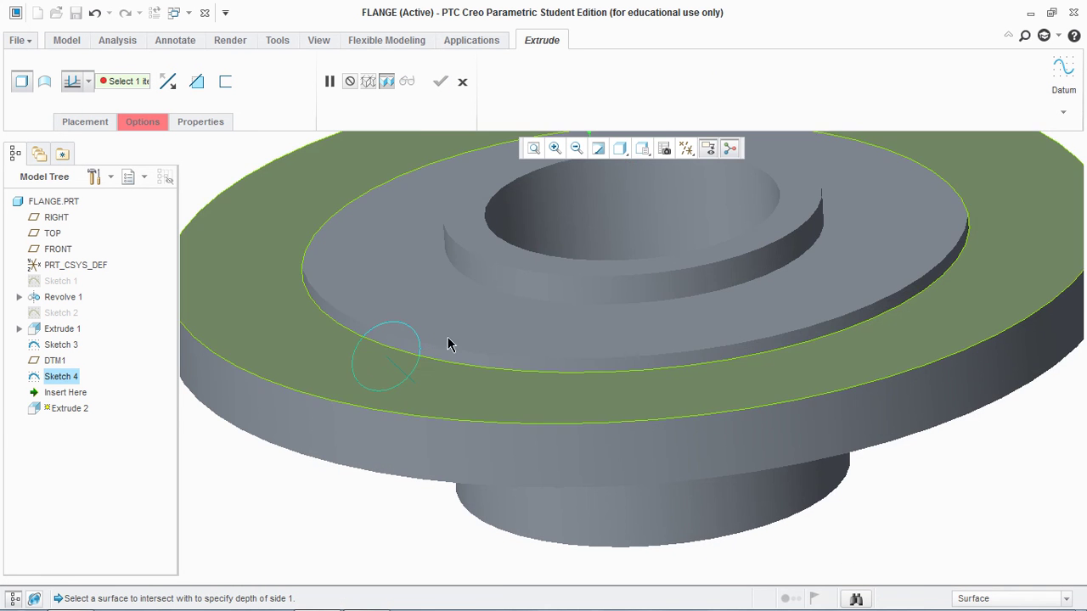
pyautogui.click(491, 398)
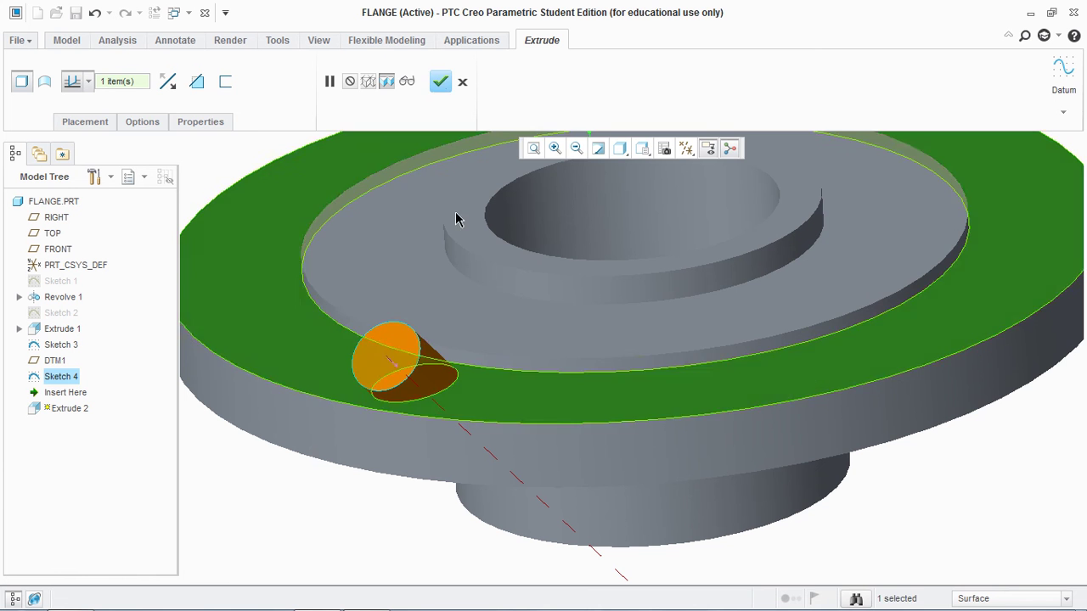
pyautogui.click(441, 82)
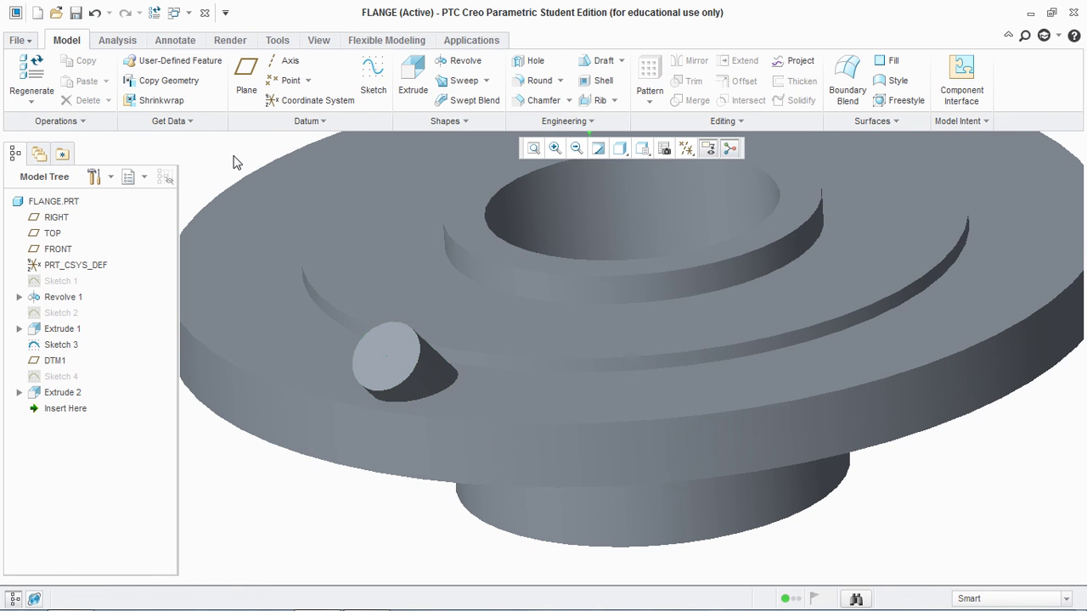
# Step: Start Sketch 5 on the boss's end face, adding the flange top surface as a reference
pyautogui.click(372, 79)
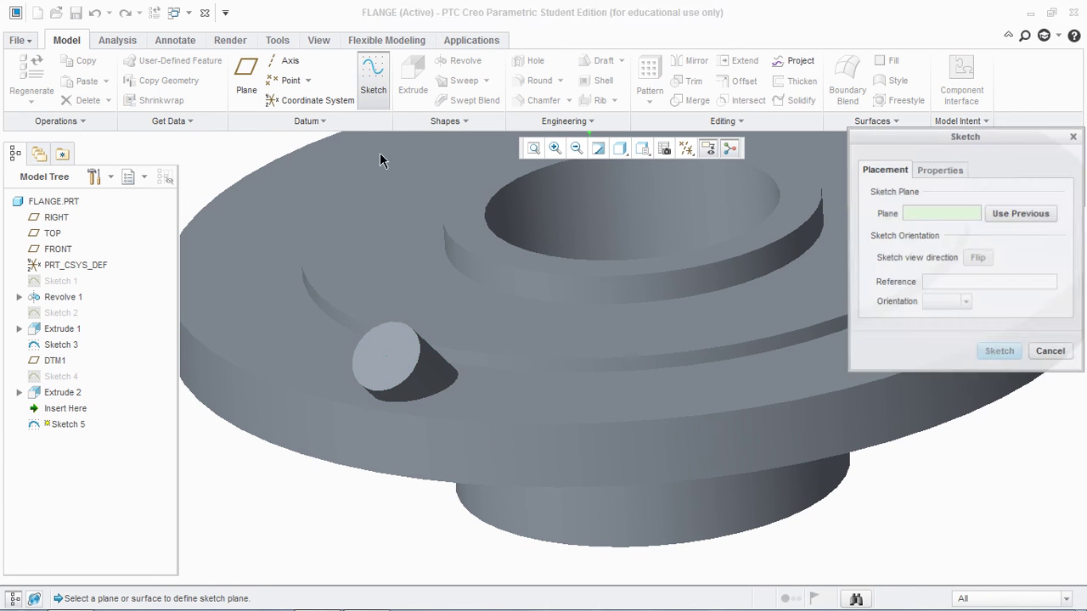
pyautogui.click(386, 355)
pyautogui.click(1000, 353)
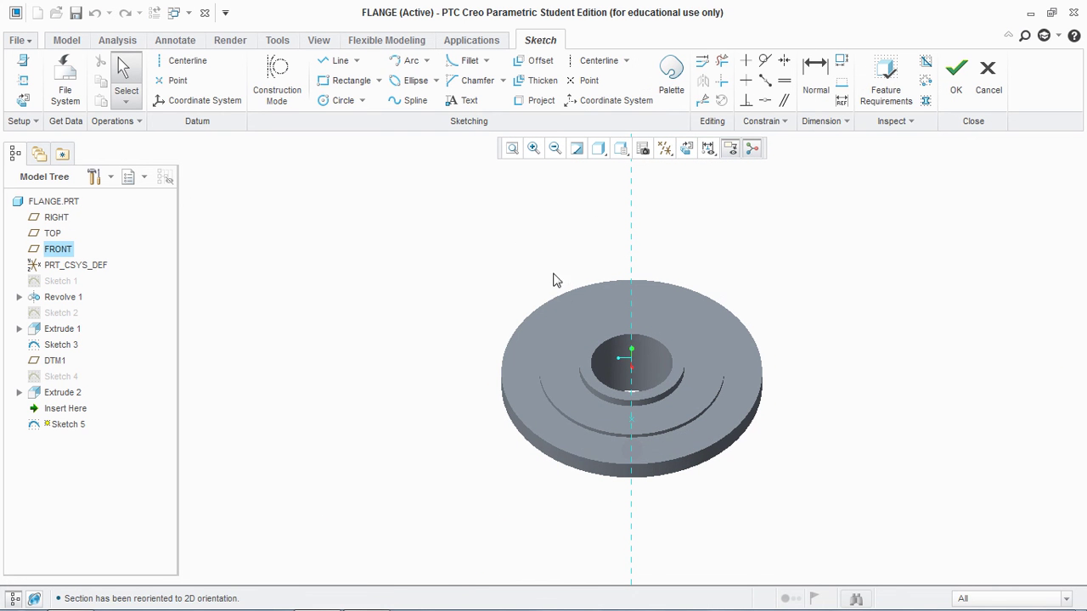
pyautogui.click(23, 80)
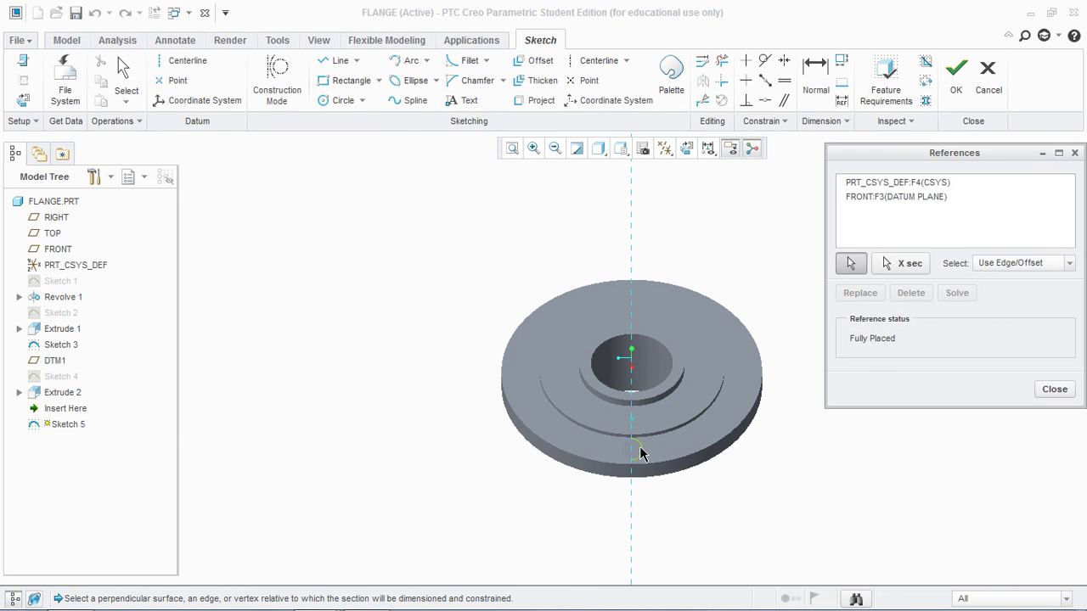
pyautogui.click(640, 448)
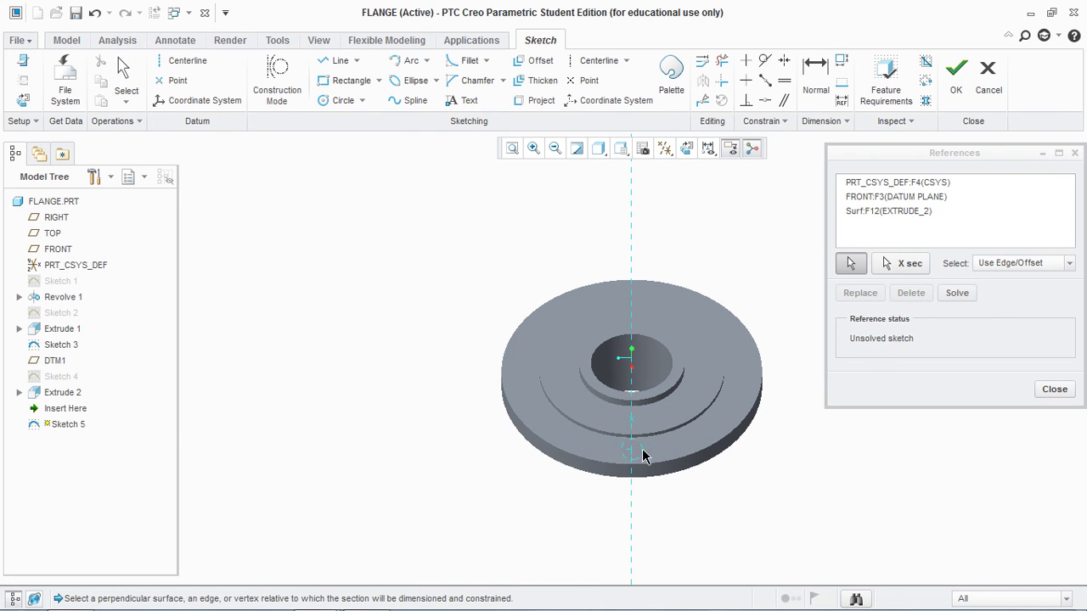
pyautogui.click(1050, 392)
# Step: Draw a 3 mm diameter circle on the existing centre point and finish Sketch 5
pyautogui.click(338, 102)
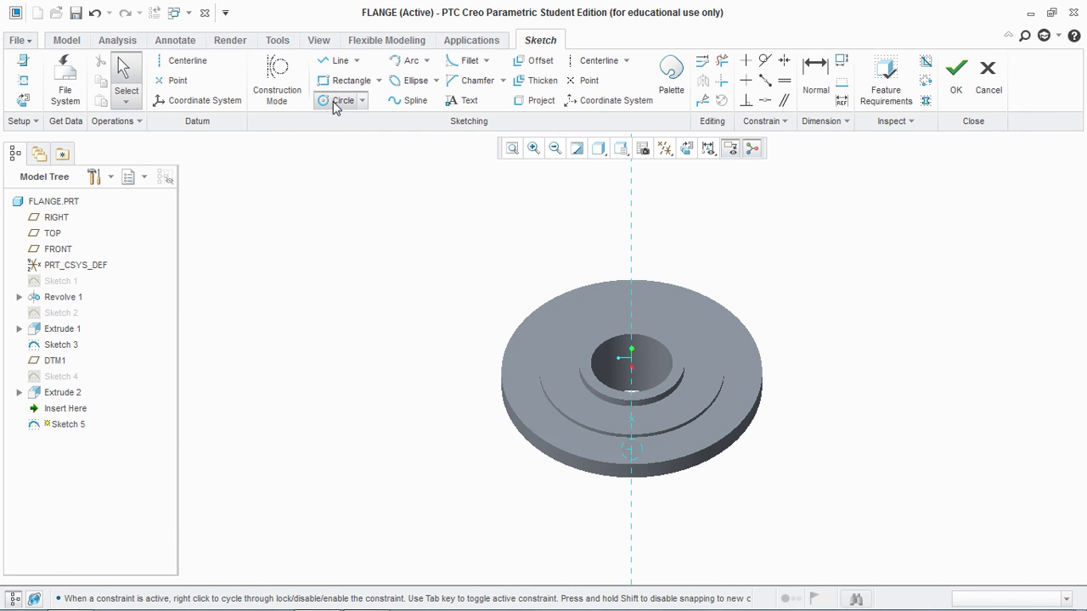
pyautogui.scroll(-8, 625, 453)
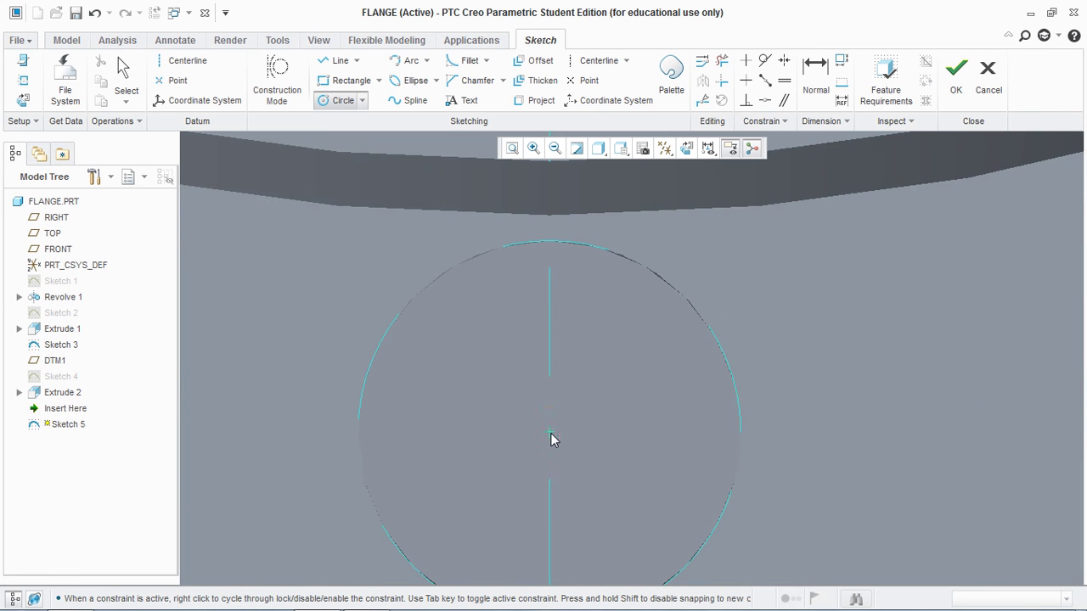
pyautogui.click(551, 433)
pyautogui.click(552, 512)
pyautogui.middleClick(552, 511)
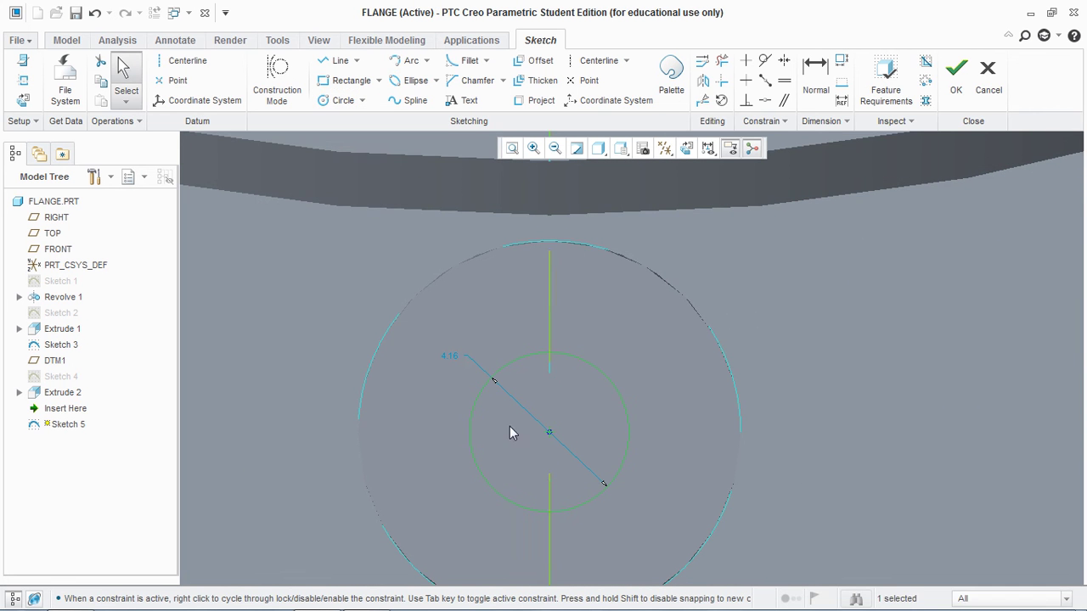
pyautogui.doubleClick(463, 359)
pyautogui.write('3673549')
pyautogui.press('Return')
pyautogui.click(956, 74)
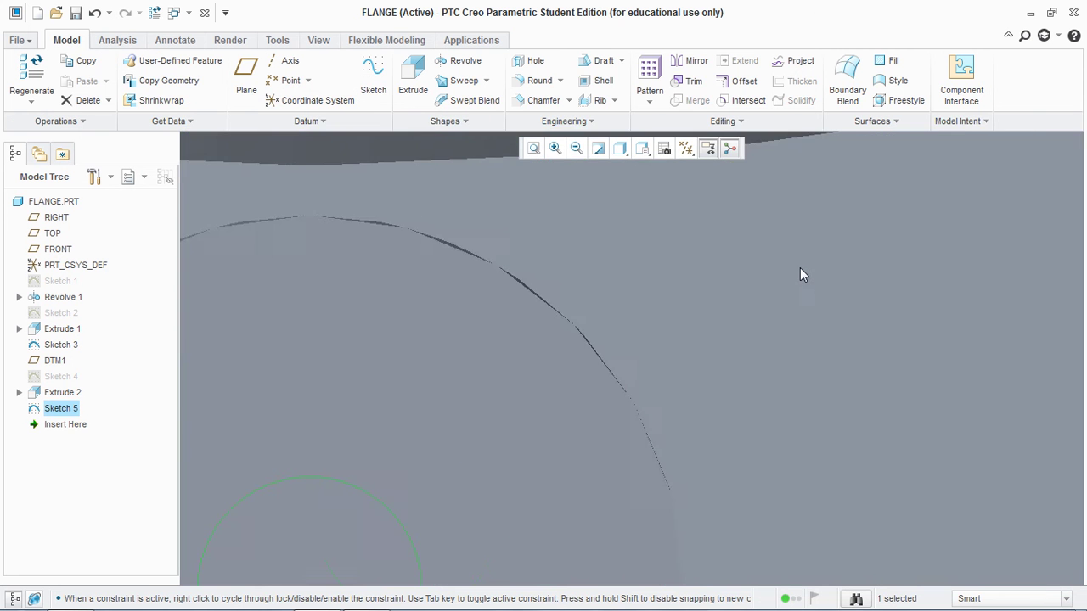
# Step: Extrude the 3 mm circle as a remove-material cut 35.72 deep into the angled boss
pyautogui.scroll(-3, 800, 275)
pyautogui.click(577, 450)
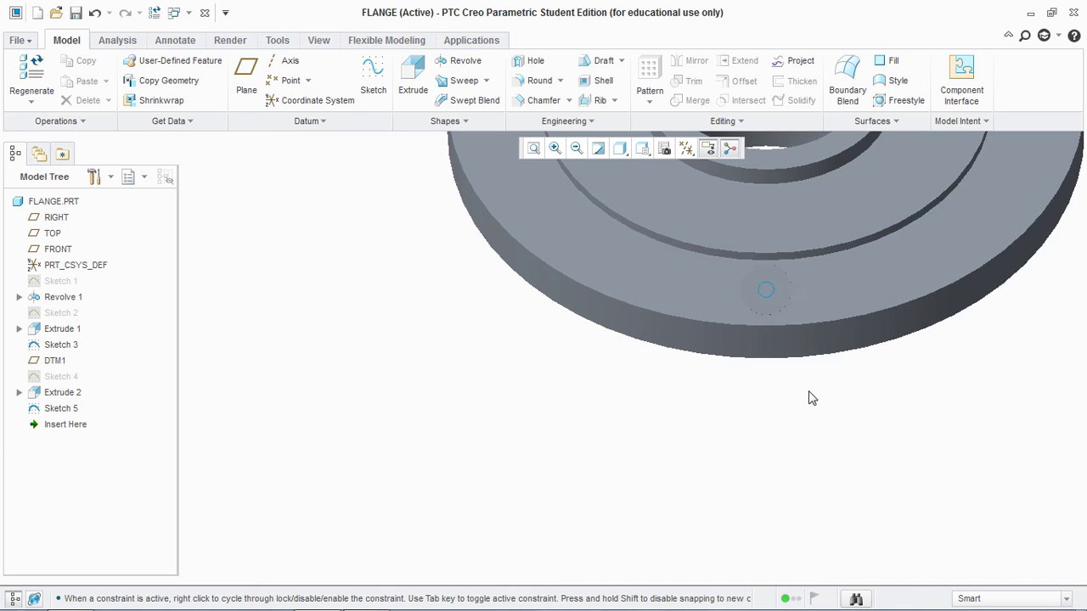
pyautogui.scroll(2, 806, 395)
pyautogui.scroll(2, 803, 395)
pyautogui.click(413, 76)
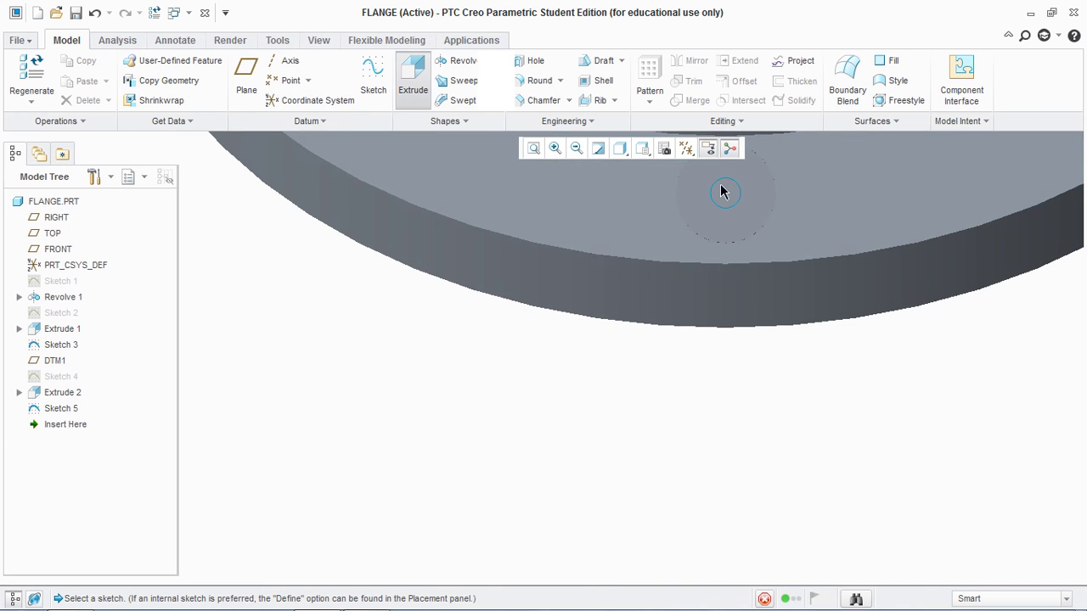
pyautogui.click(722, 191)
pyautogui.scroll(-4, 583, 435)
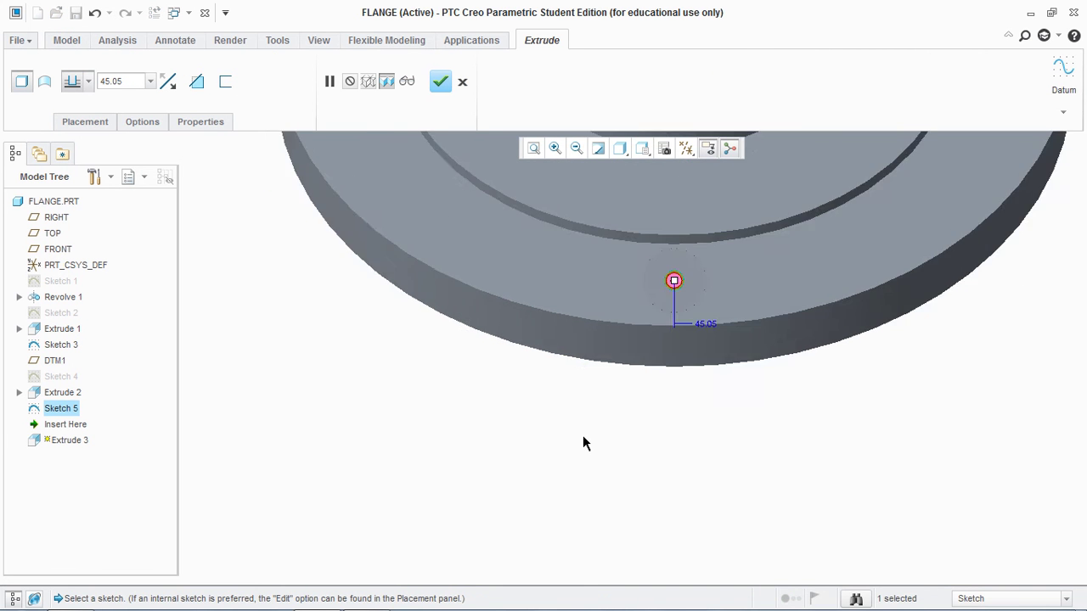
pyautogui.moveTo(582, 434); pyautogui.dragTo(538, 435, button='middle')
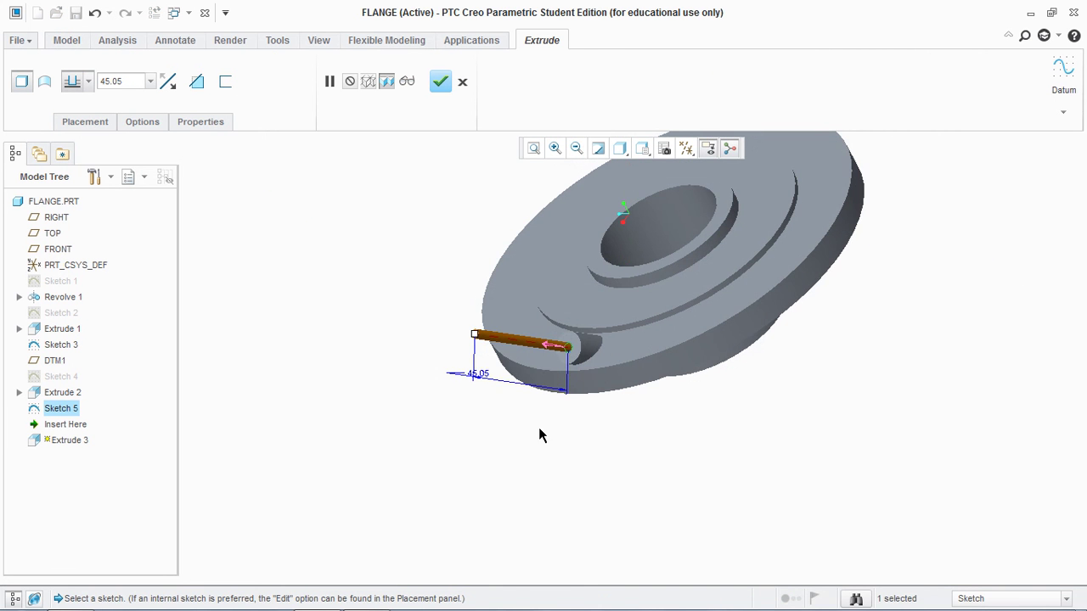
pyautogui.click(552, 346)
pyautogui.moveTo(458, 392); pyautogui.dragTo(422, 394, button='middle')
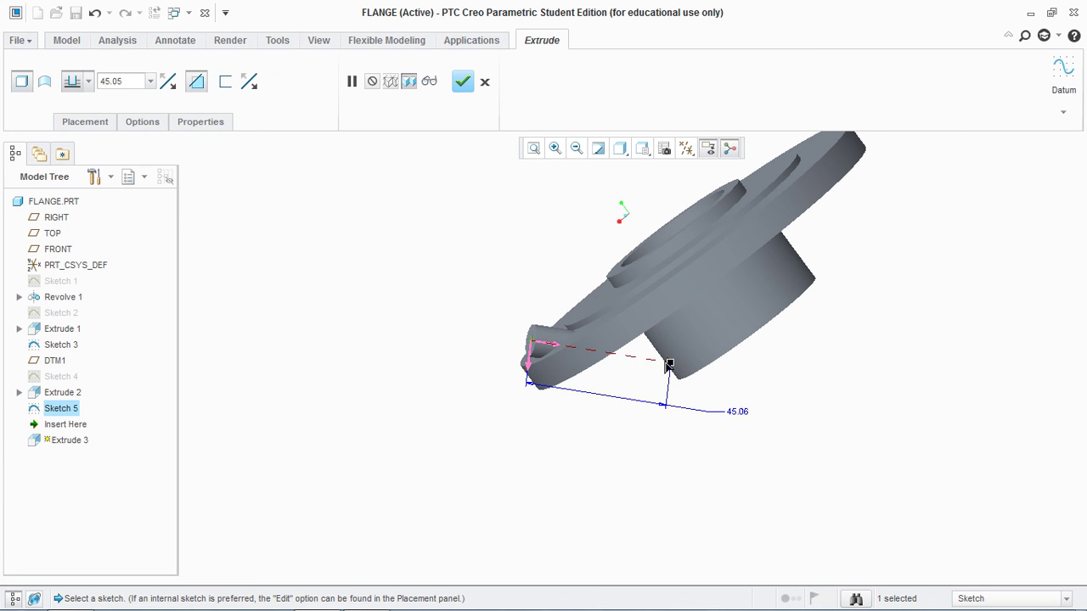
pyautogui.moveTo(669, 365); pyautogui.dragTo(641, 358)
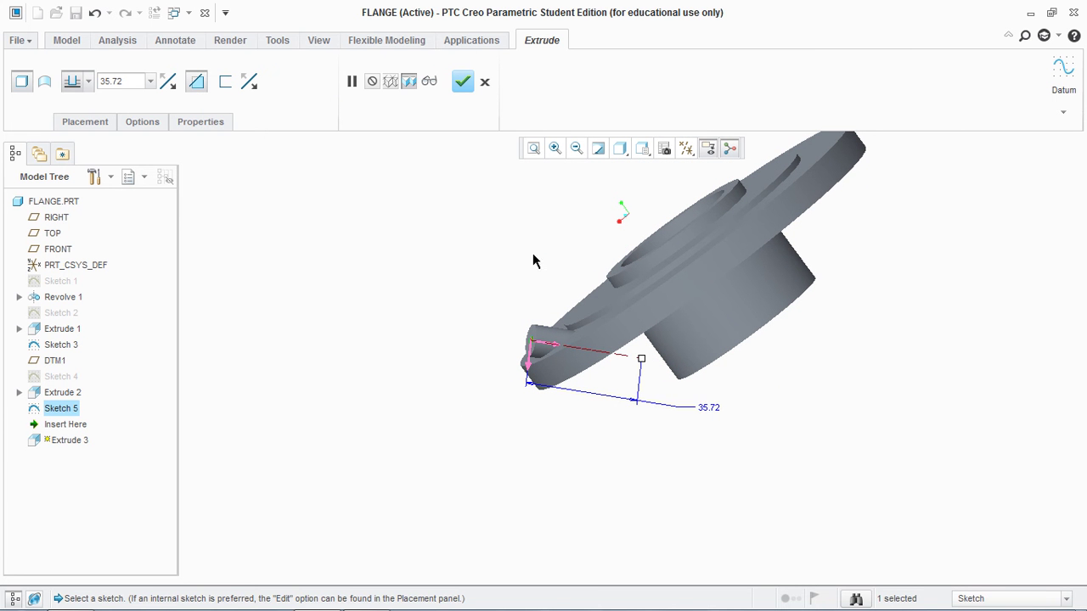
pyautogui.click(463, 82)
pyautogui.moveTo(305, 334); pyautogui.dragTo(427, 283, button='middle')
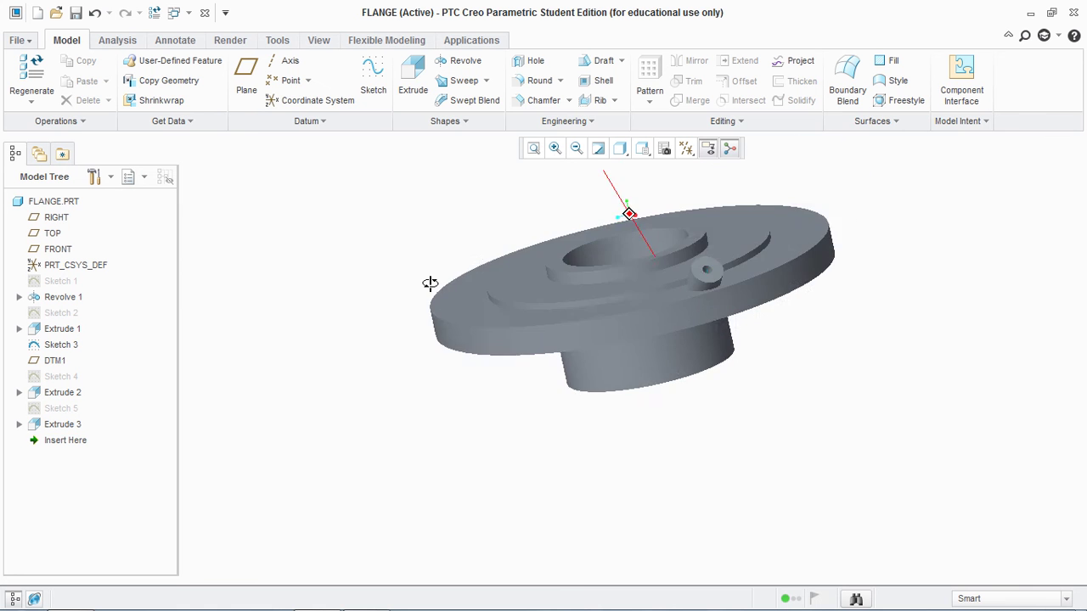
# Step: Hide Sketch 3 from its right-click menu in the Model Tree
pyautogui.scroll(5, 750, 264)
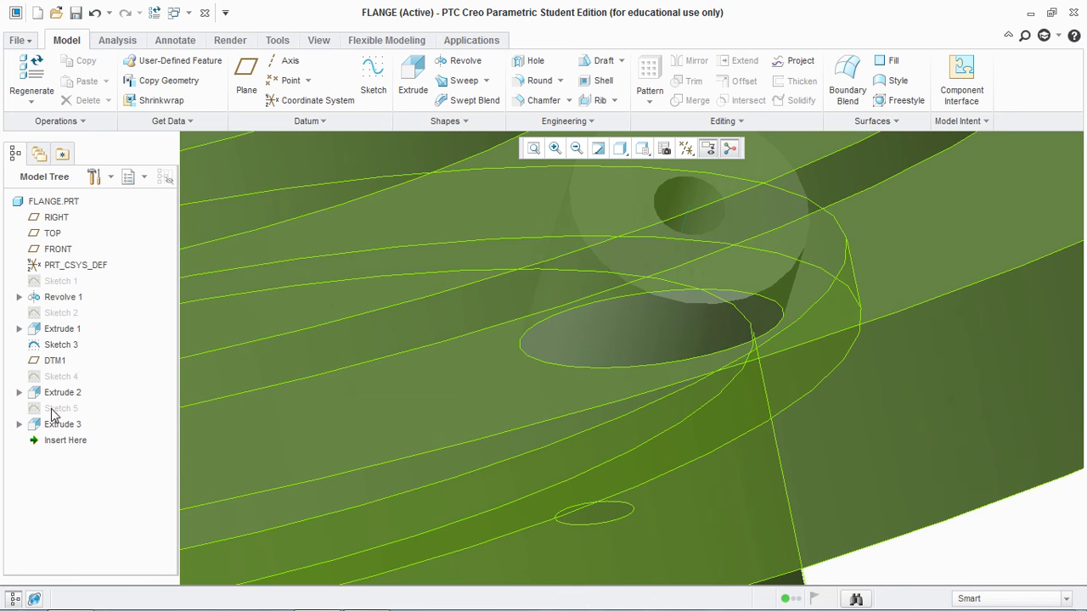
pyautogui.click(56, 409)
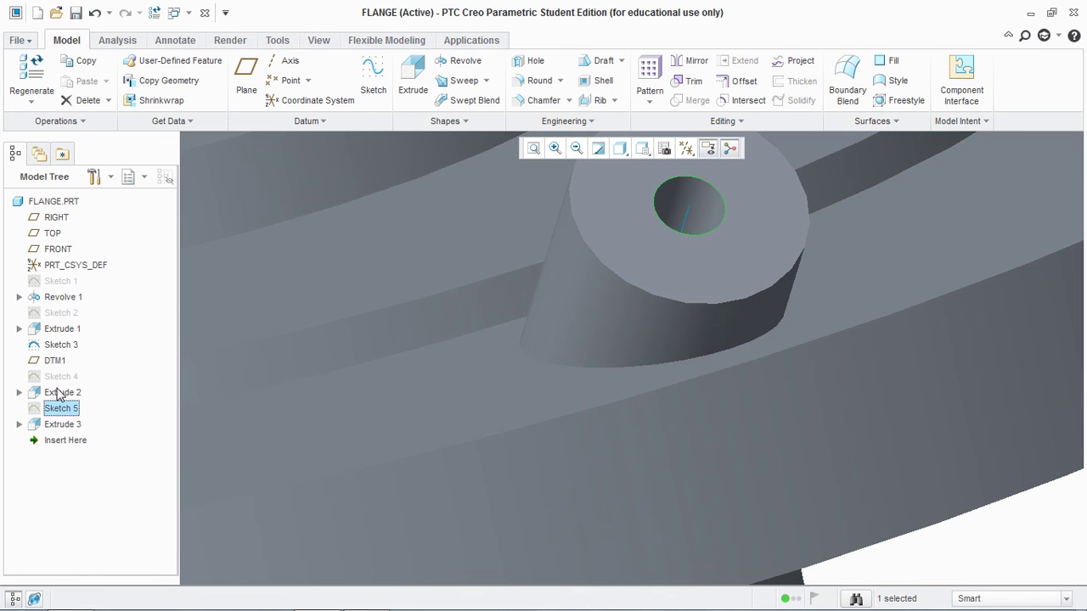
pyautogui.click(62, 377)
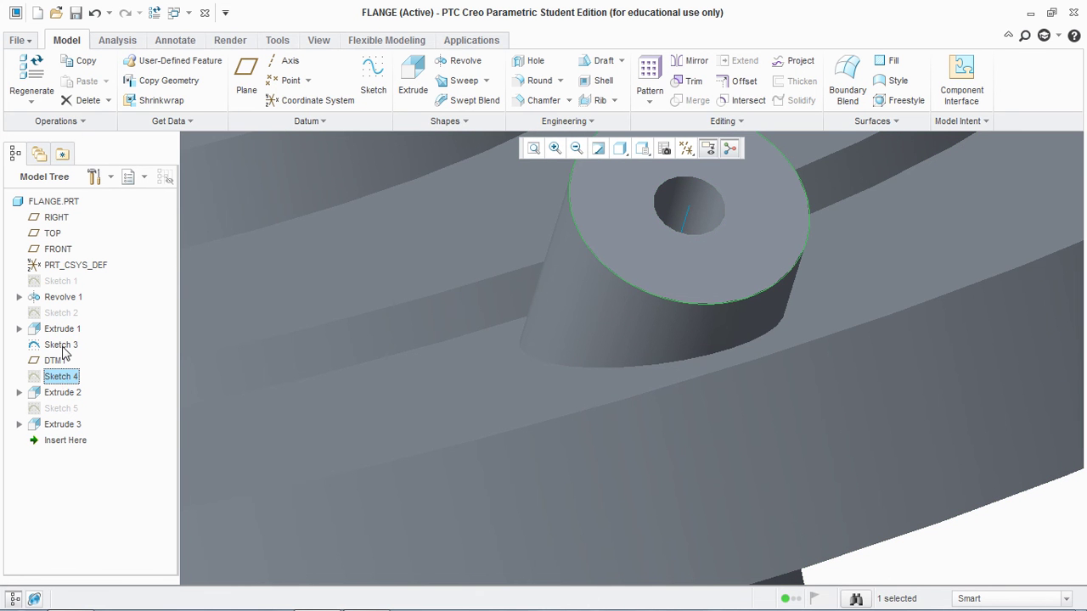
pyautogui.click(61, 346)
pyautogui.rightClick(62, 350)
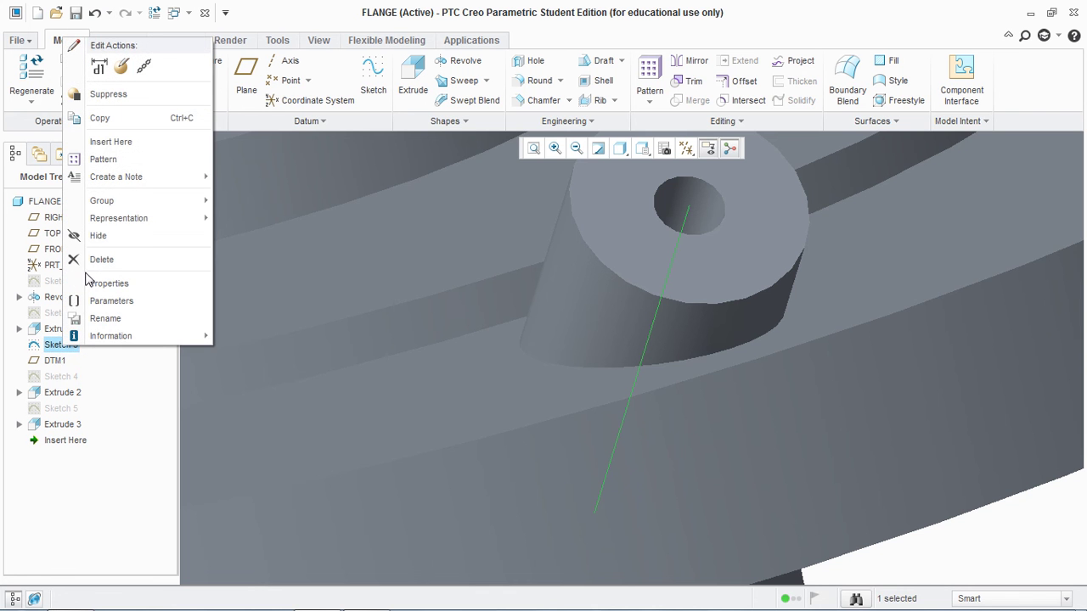
pyautogui.click(91, 236)
pyautogui.scroll(10, 968, 540)
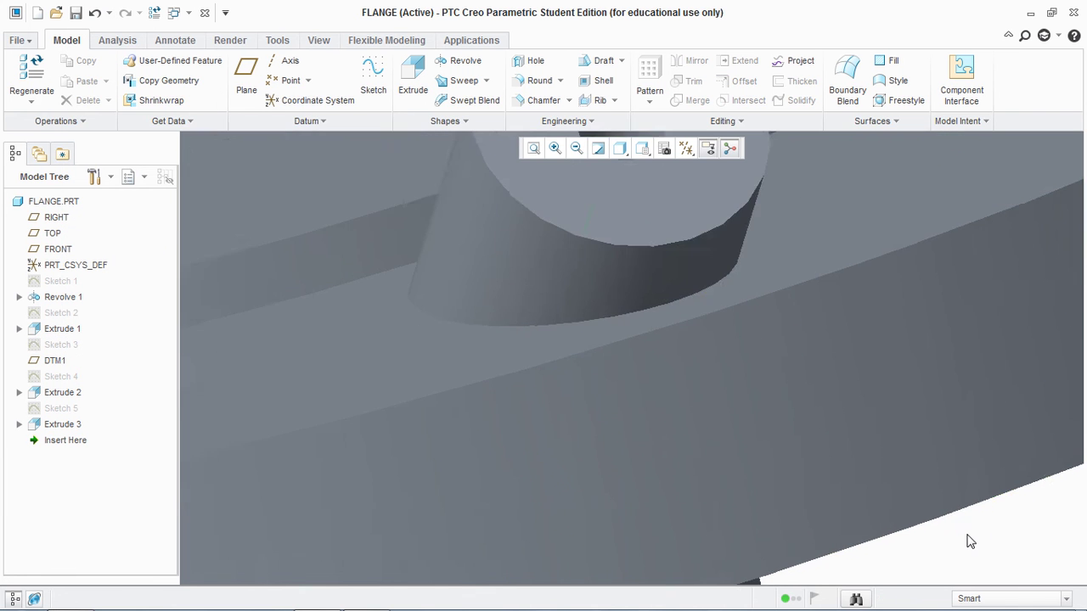
# Step: Switch to the LEFT saved orientation to see the flange side-on
pyautogui.scroll(5, 964, 541)
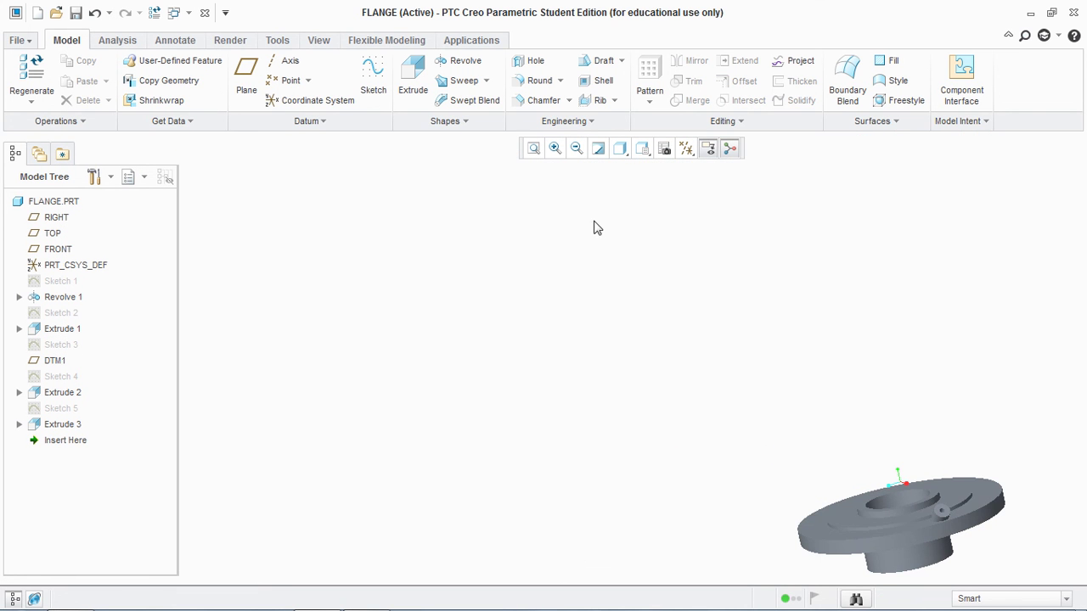
pyautogui.click(642, 149)
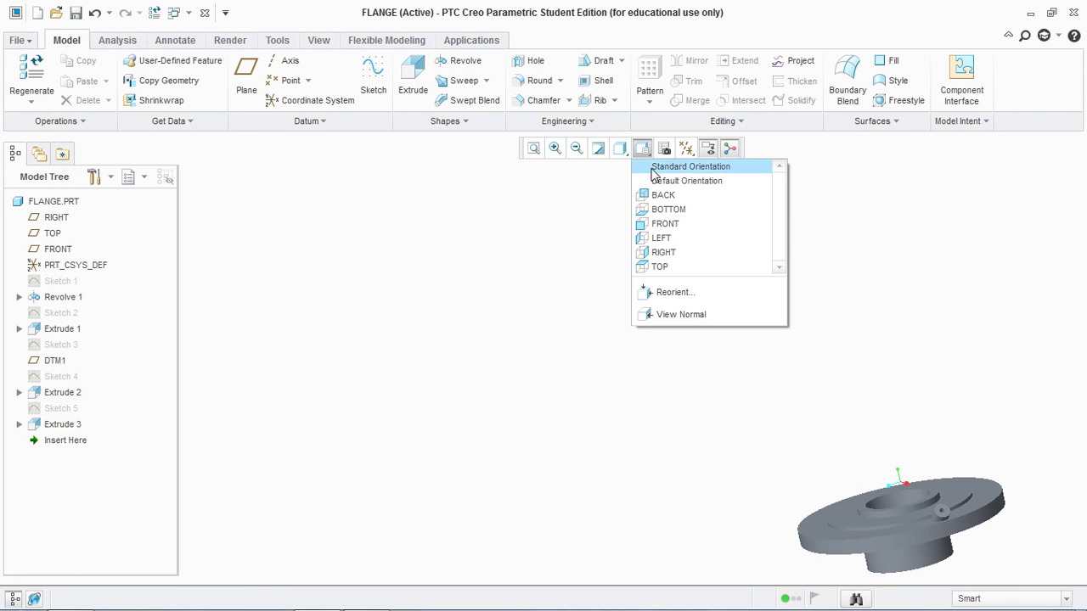
pyautogui.click(674, 236)
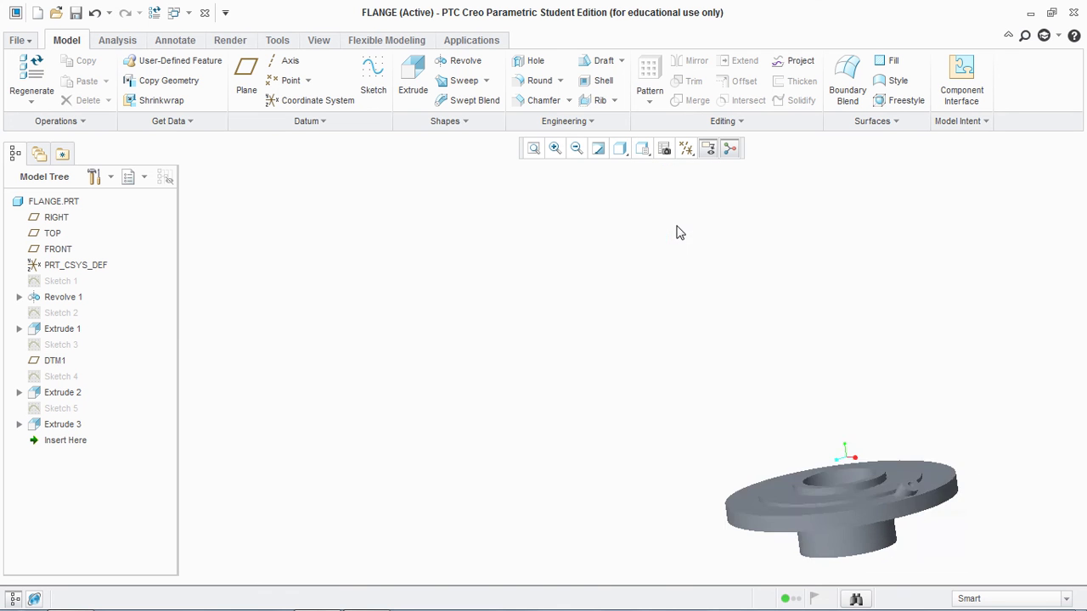
pyautogui.click(642, 148)
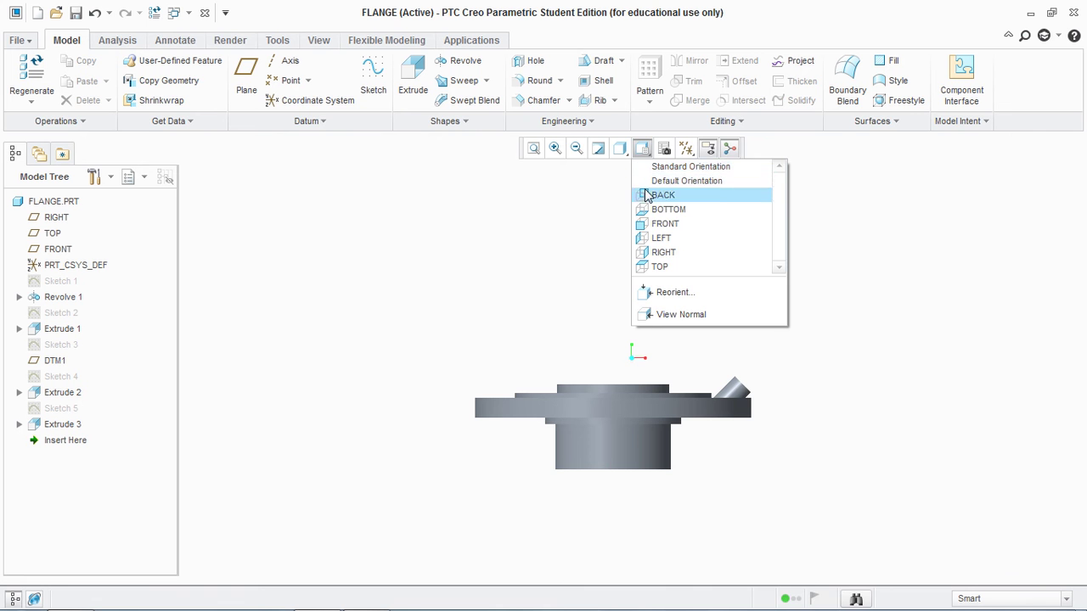
pyautogui.click(619, 161)
# Step: Set the display style to Wireframe, then return the model to shaded
pyautogui.click(619, 149)
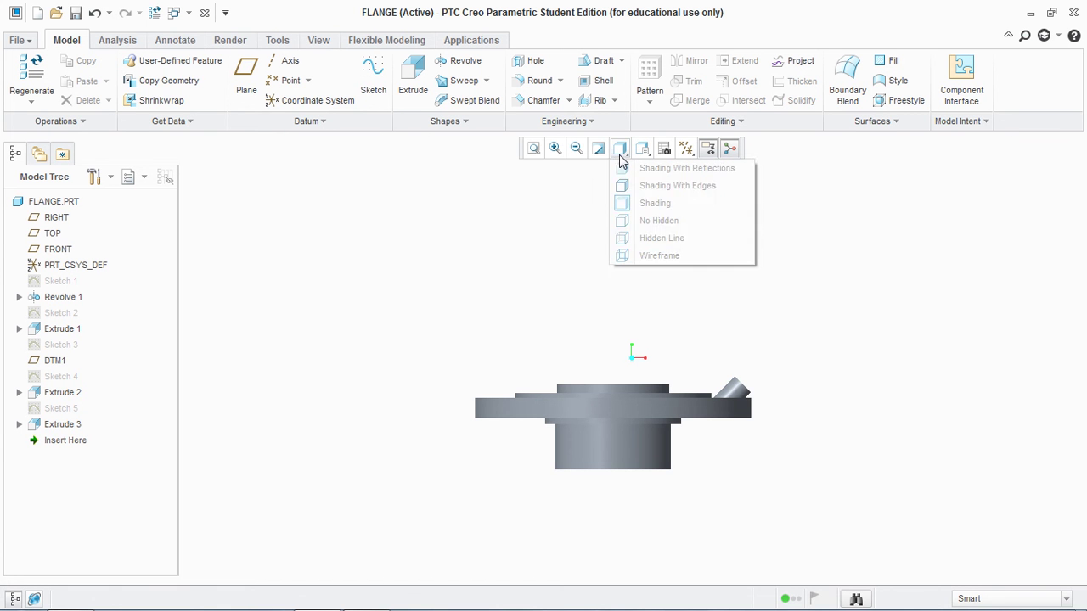
pyautogui.click(645, 256)
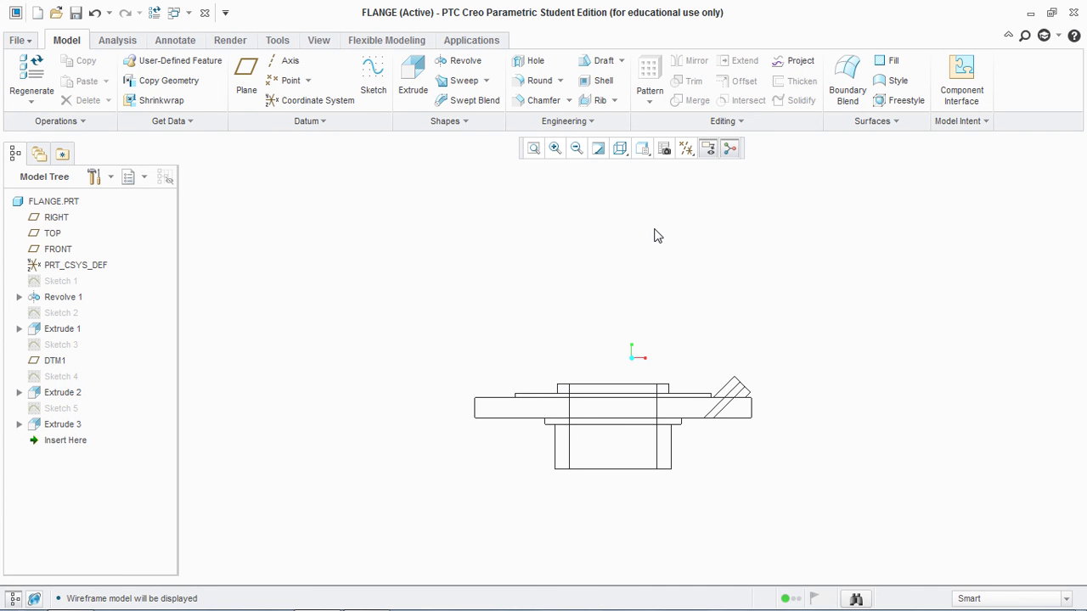
pyautogui.hotkey('ctrl', '3')
pyautogui.moveTo(601, 596)
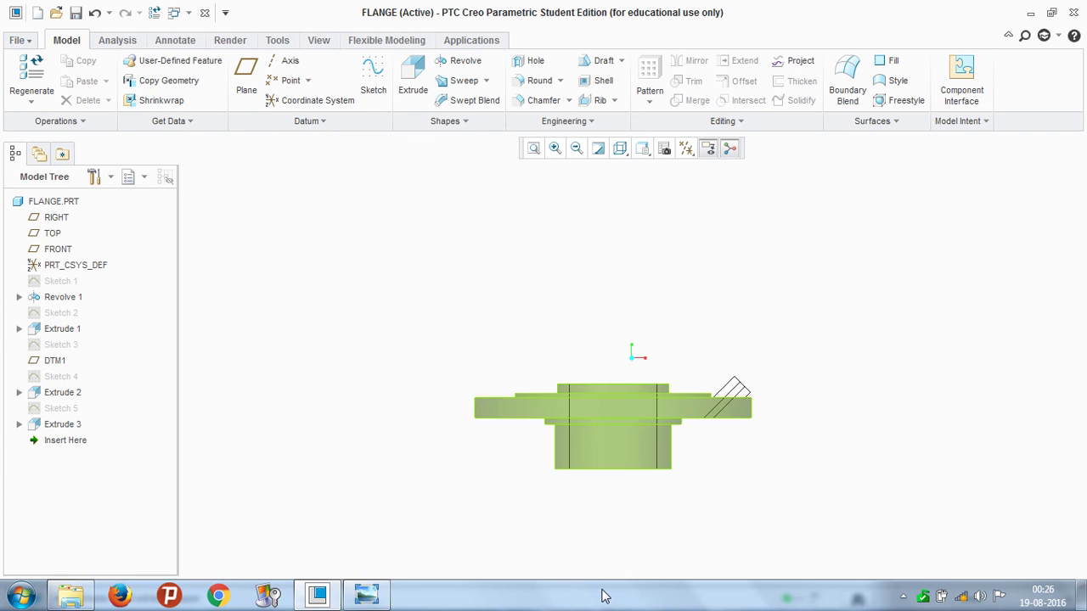
pyautogui.click(903, 597)
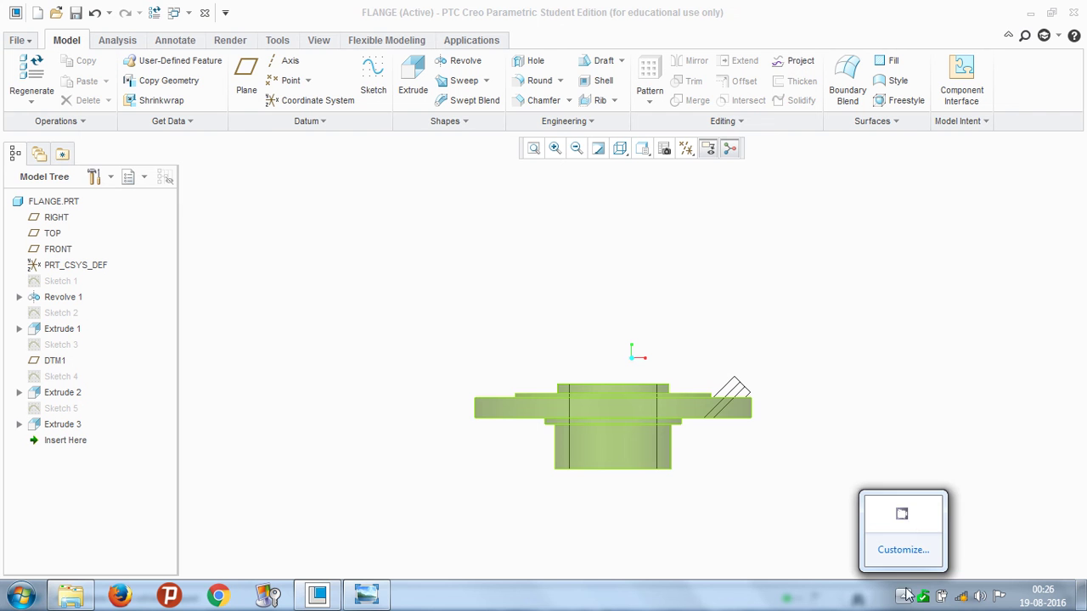